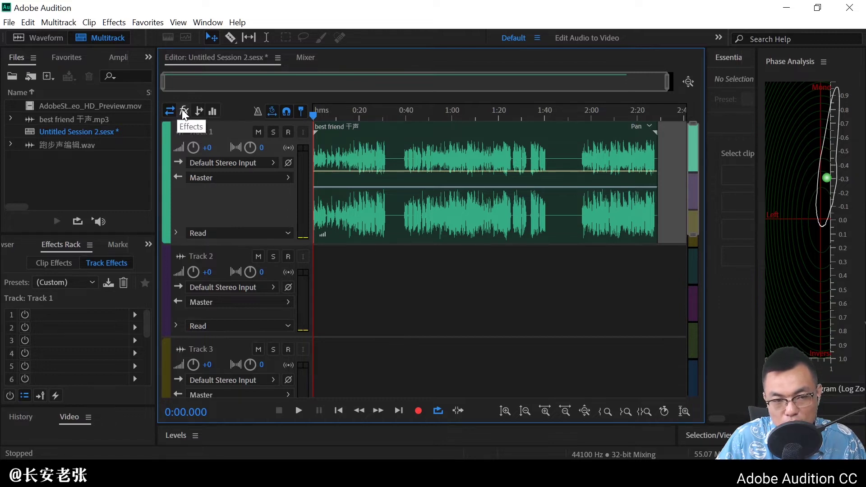
View the effects, sends and EQ controls of the tracks, and return to their input/output controls.
{"action": "left_click", "coordinate": [184, 111]}
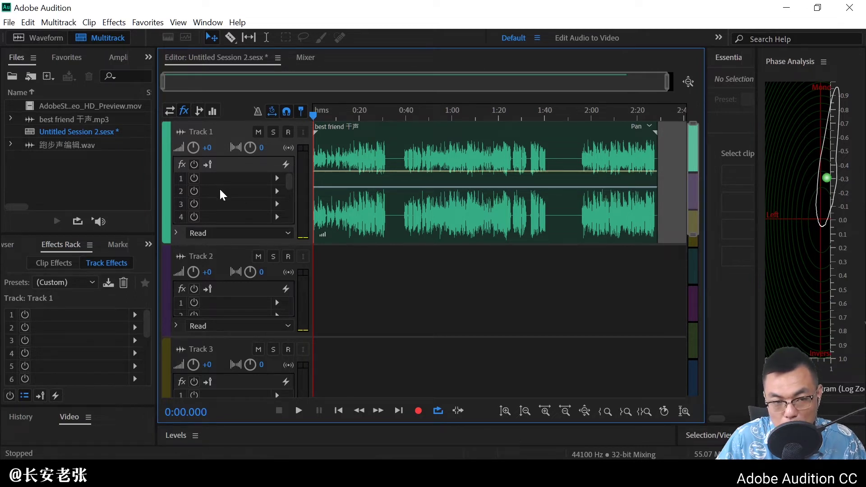
{"action": "left_click", "coordinate": [199, 115]}
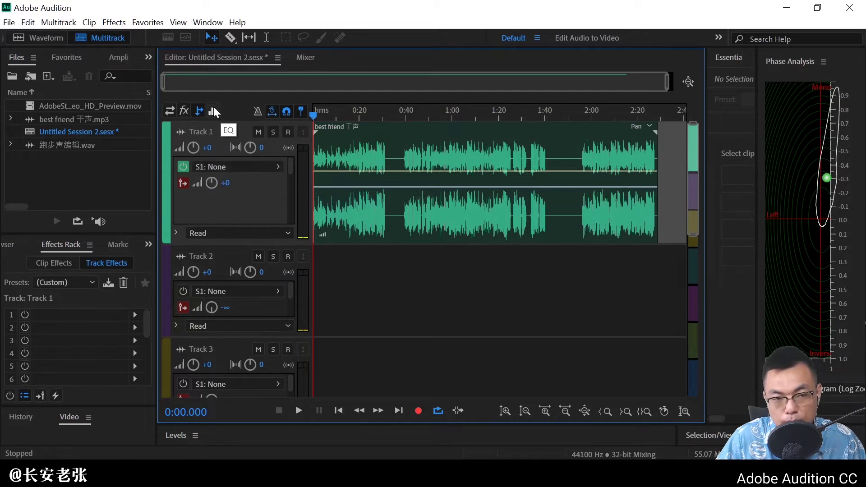
{"action": "left_click", "coordinate": [213, 111]}
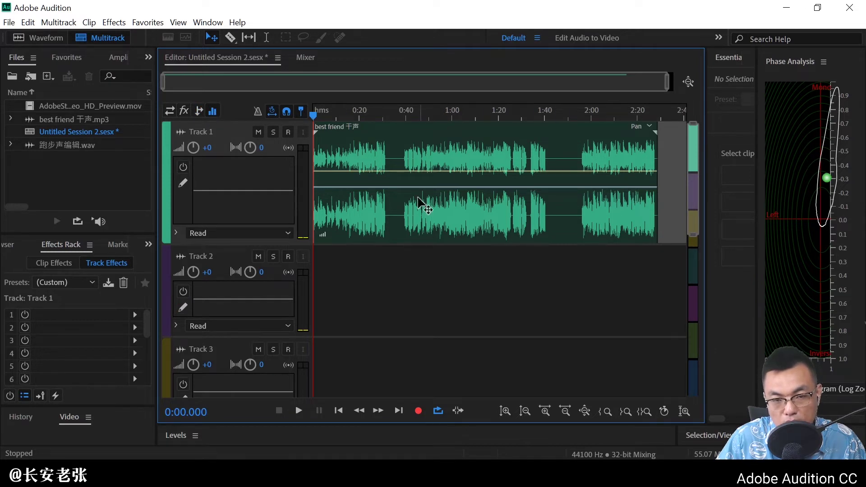
{"action": "left_click", "coordinate": [171, 111]}
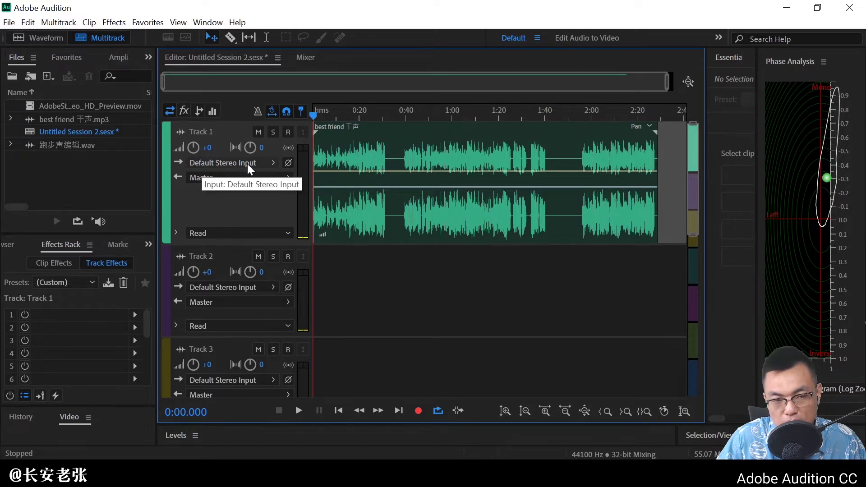
Examine the mono and stereo input options available for Track 1, keeping the default stereo input.
{"action": "left_click", "coordinate": [275, 163]}
{"action": "mouse_move", "coordinate": [303, 181]}
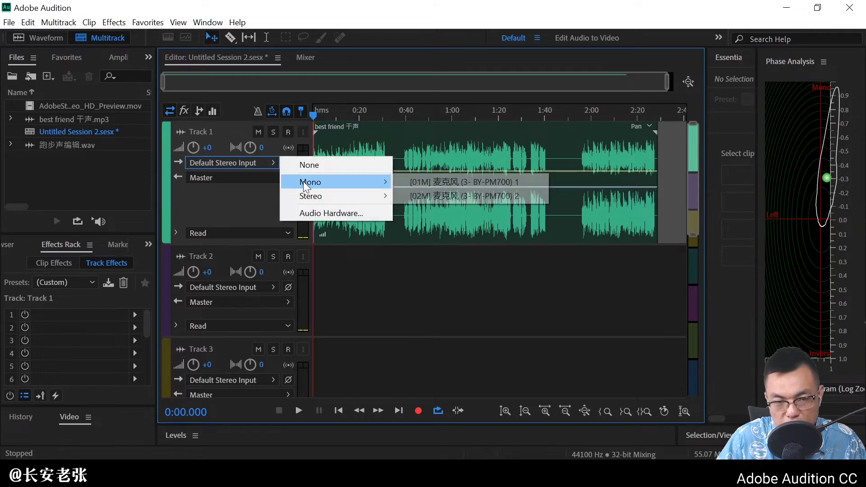
{"action": "mouse_move", "coordinate": [315, 196]}
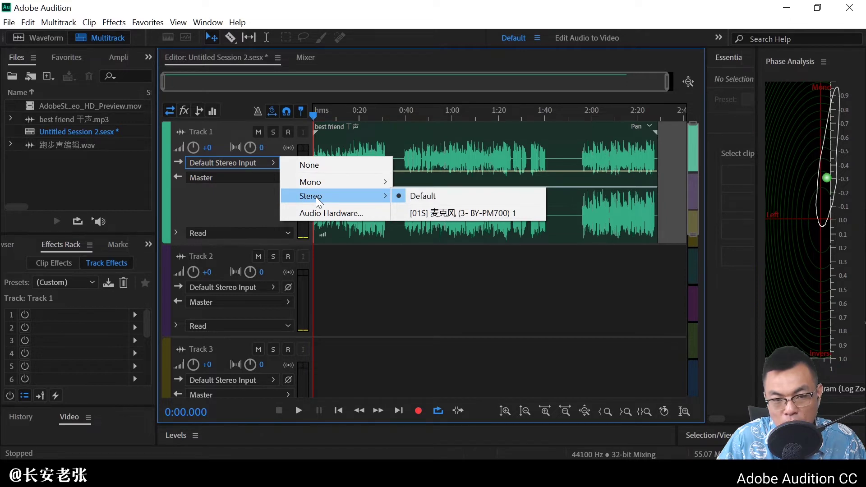
{"action": "mouse_move", "coordinate": [356, 182]}
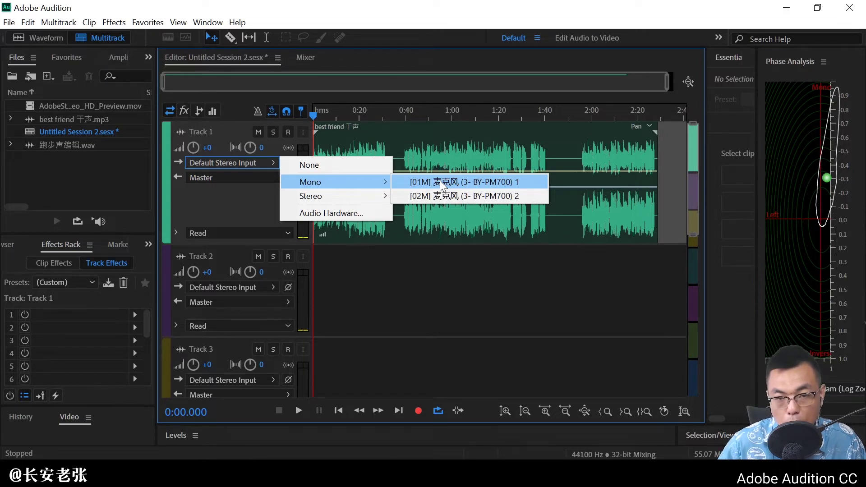
{"action": "left_click", "coordinate": [257, 196]}
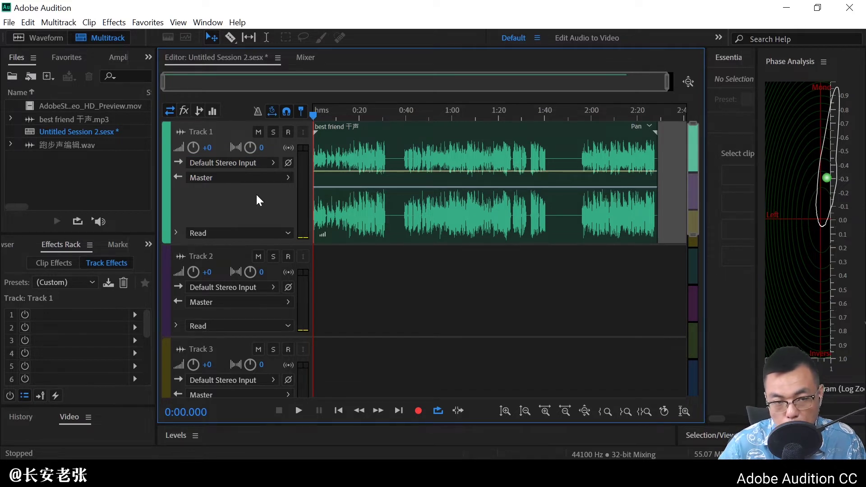
{"action": "left_click", "coordinate": [239, 163]}
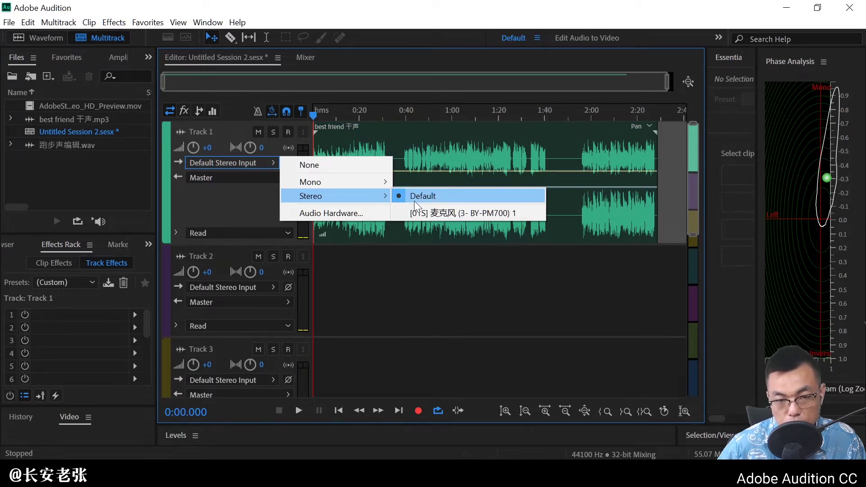
{"action": "left_click", "coordinate": [247, 190]}
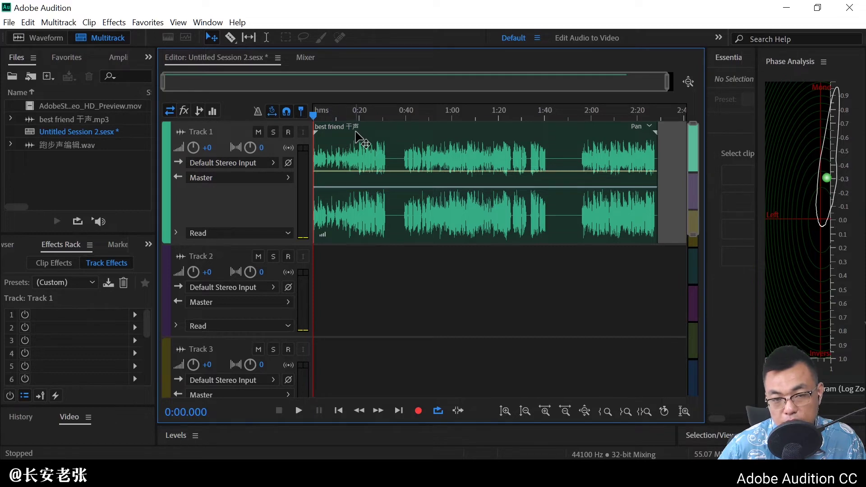
View best friend 干声.mp3 in the waveform editor and return to Untitled Session 2.sesx.
{"action": "left_click", "coordinate": [364, 167]}
{"action": "double_click", "coordinate": [82, 118]}
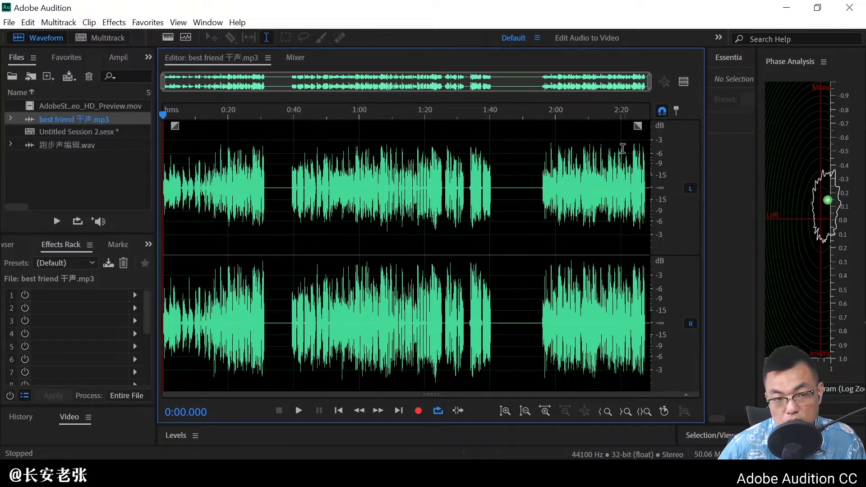
{"action": "double_click", "coordinate": [86, 130]}
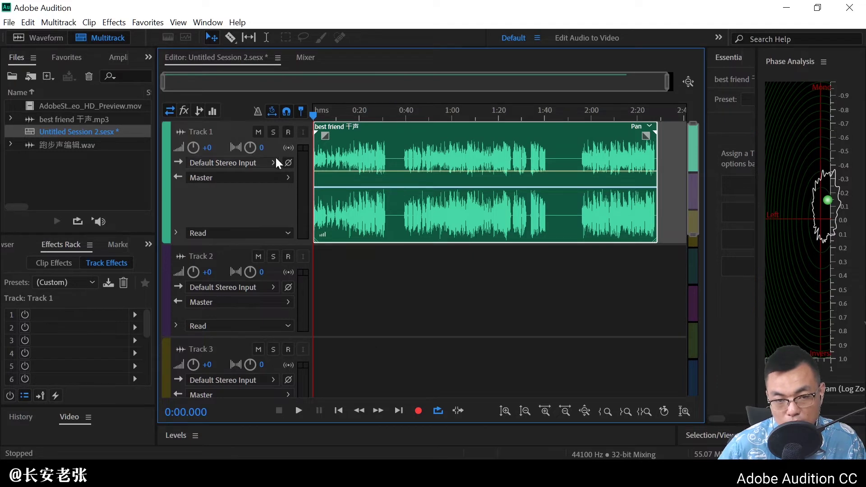
Examine Track 1's output routing options, including Stereo and 5.1, keeping Master as the output.
{"action": "left_click", "coordinate": [289, 177]}
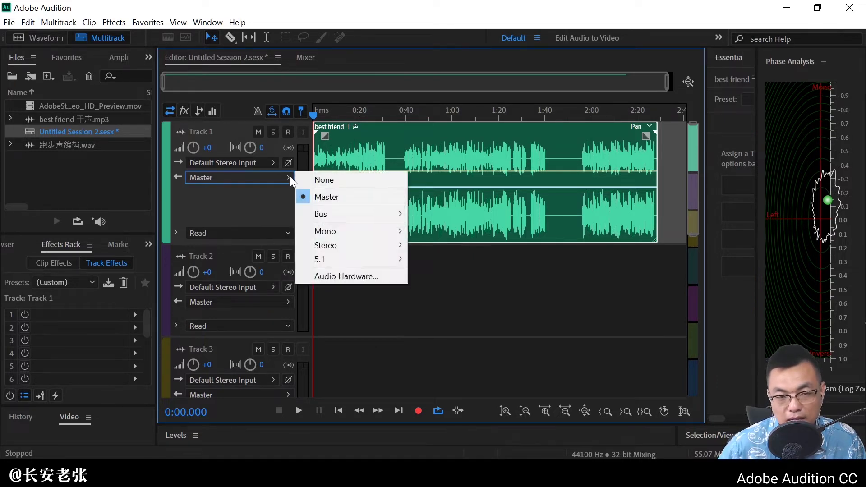
{"action": "mouse_move", "coordinate": [321, 219]}
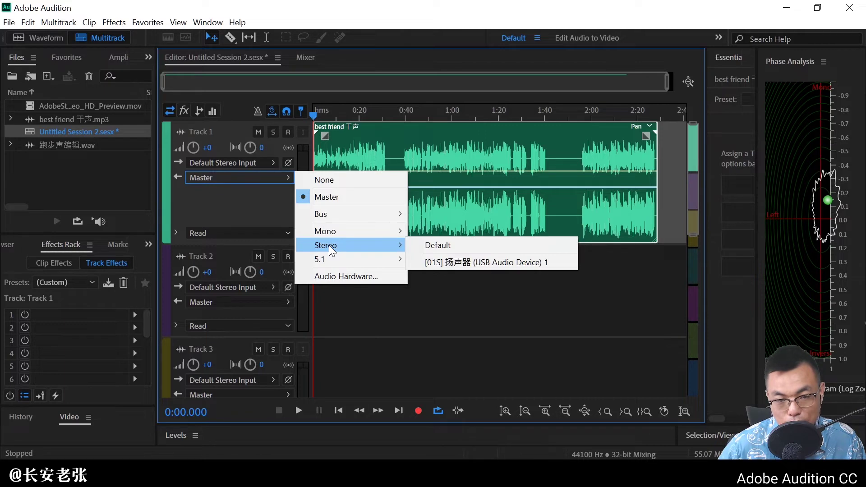
{"action": "mouse_move", "coordinate": [334, 265]}
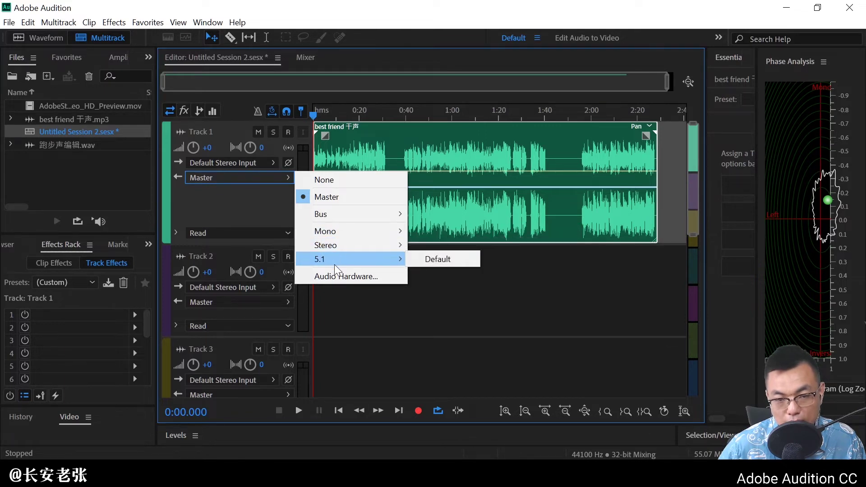
{"action": "left_click", "coordinate": [251, 203]}
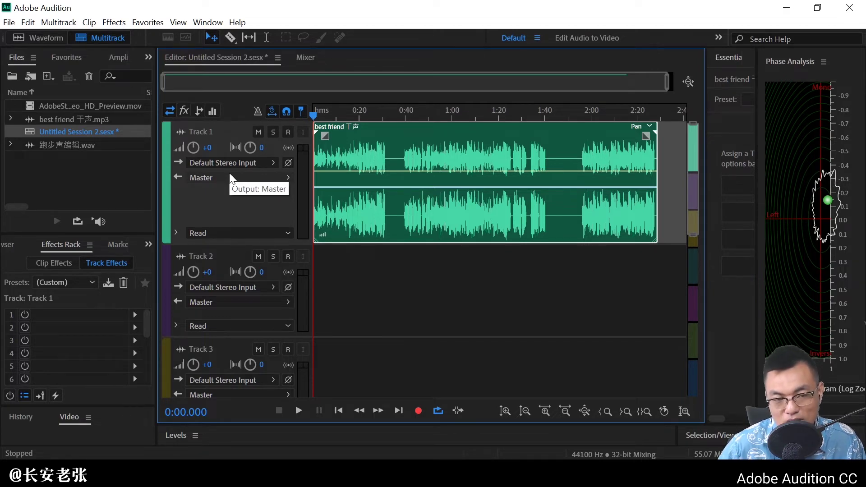
Show the Mixer and play the session to check the Track 1 and Master level meters.
{"action": "left_click", "coordinate": [301, 57]}
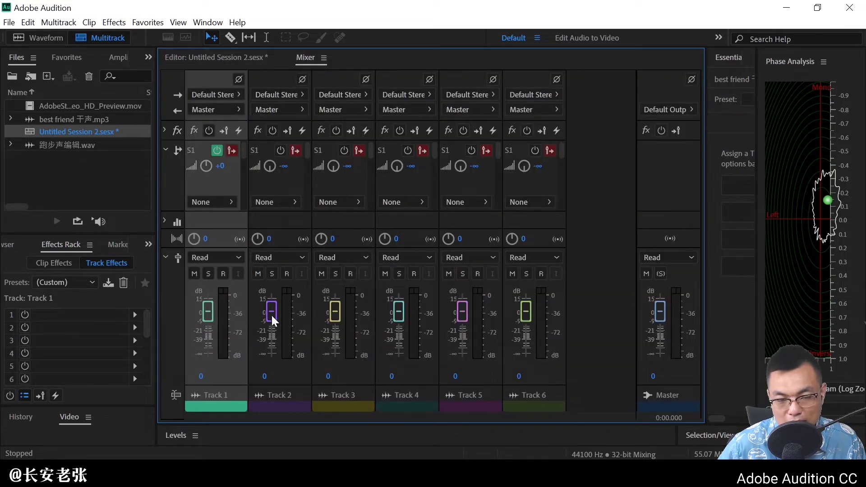
{"action": "key", "text": "space"}
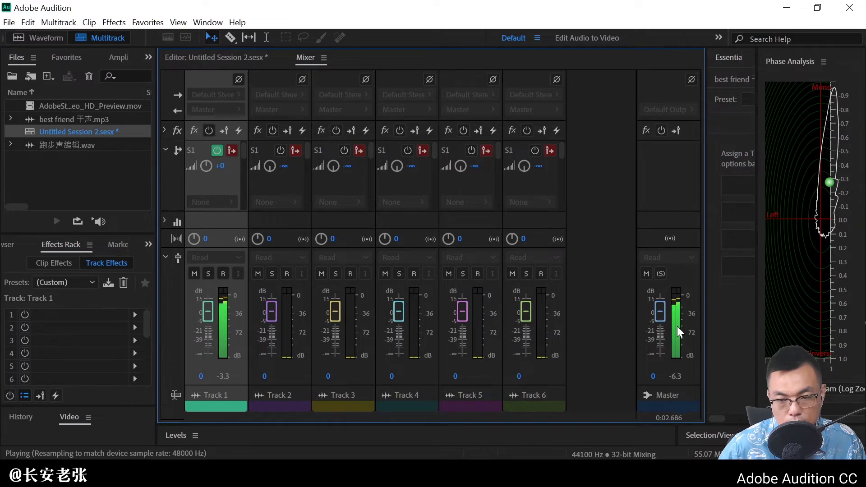
{"action": "key", "text": "space"}
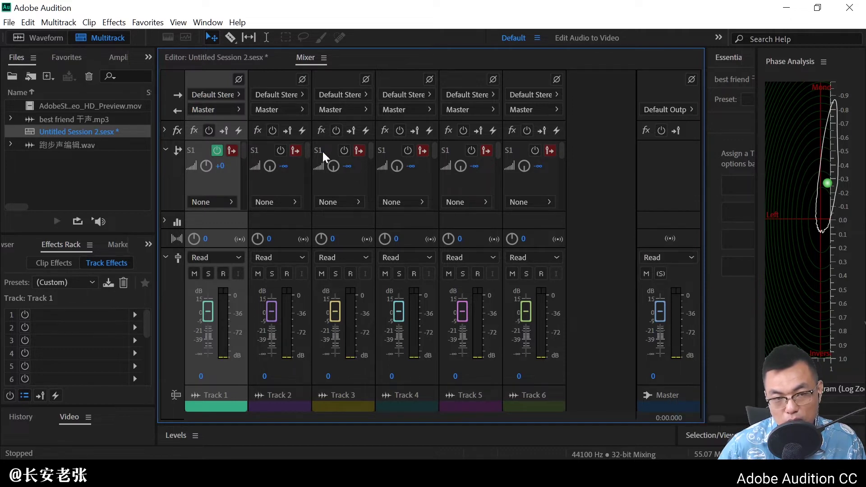
{"action": "left_click", "coordinate": [232, 110]}
{"action": "left_click", "coordinate": [232, 110]}
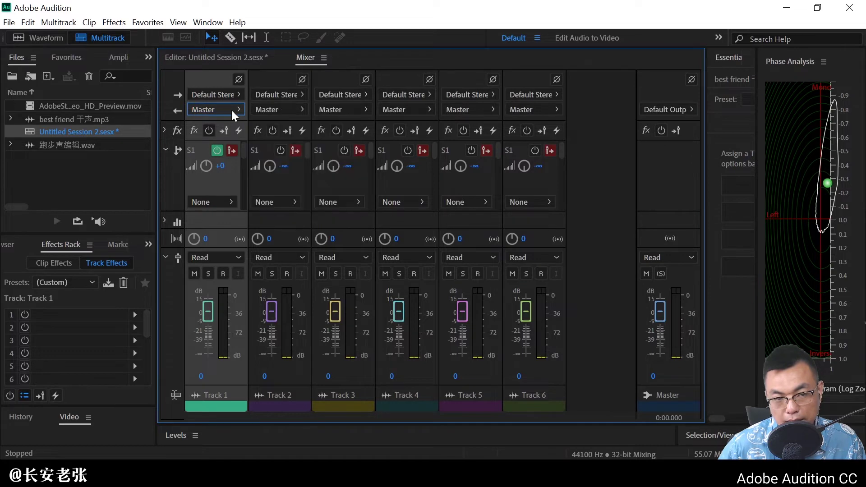
Lower the Master fader to -3 dB in the Mixer while the session plays, and stop playback.
{"action": "key", "text": "space"}
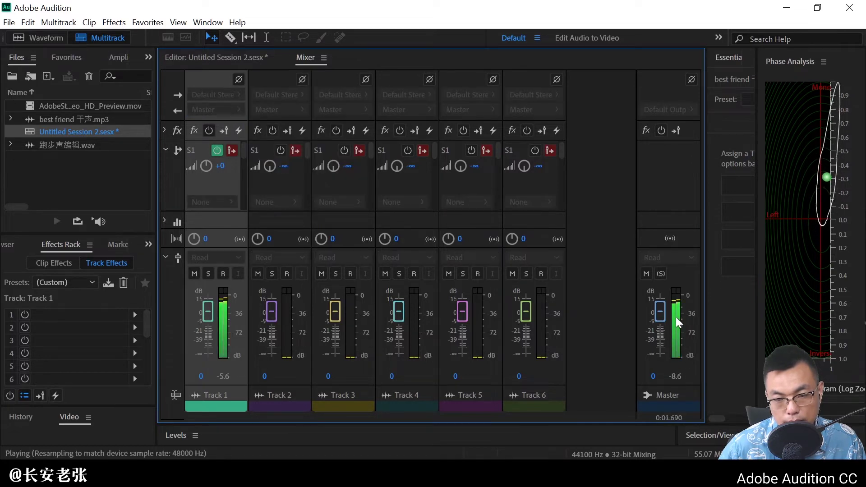
{"action": "mouse_move", "coordinate": [660, 311]}
{"action": "left_mouse_down"}
{"action": "mouse_move", "coordinate": [659, 340]}
{"action": "mouse_move", "coordinate": [665, 309]}
{"action": "left_mouse_up"}
{"action": "key", "text": "space"}
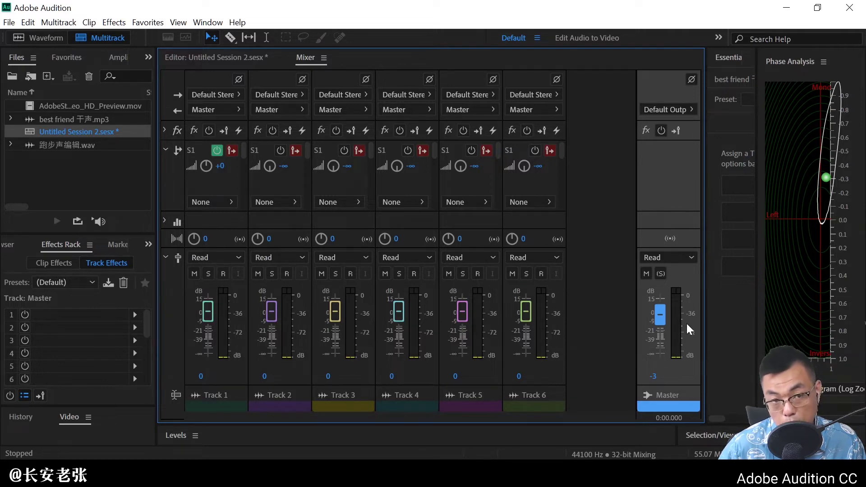
Play the session with Track 1's output routed to the default stereo output, and route the track back to Master.
{"action": "left_click", "coordinate": [234, 110]}
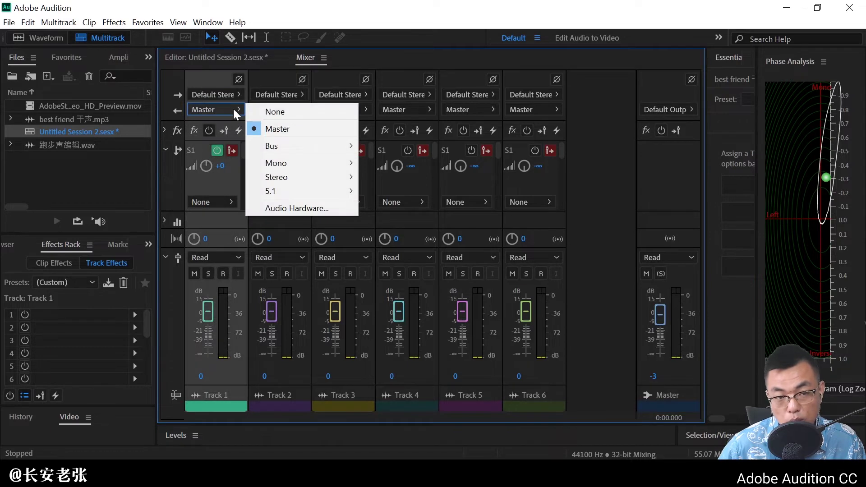
{"action": "mouse_move", "coordinate": [306, 165]}
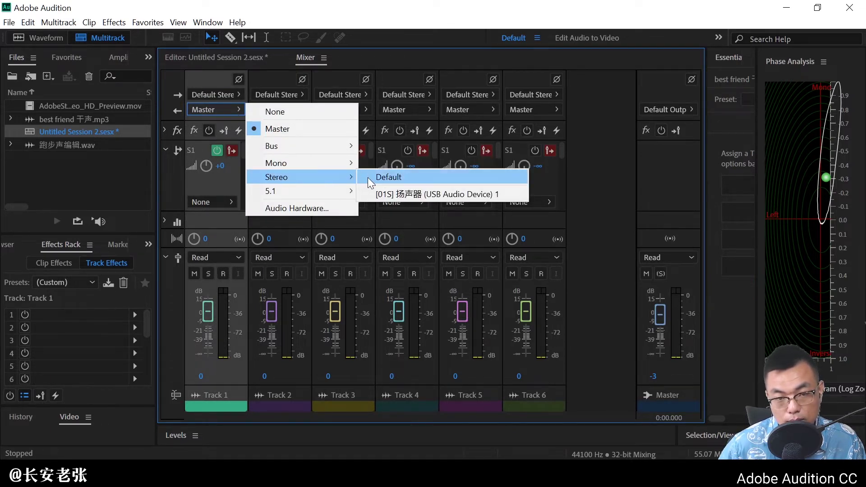
{"action": "left_click", "coordinate": [372, 177]}
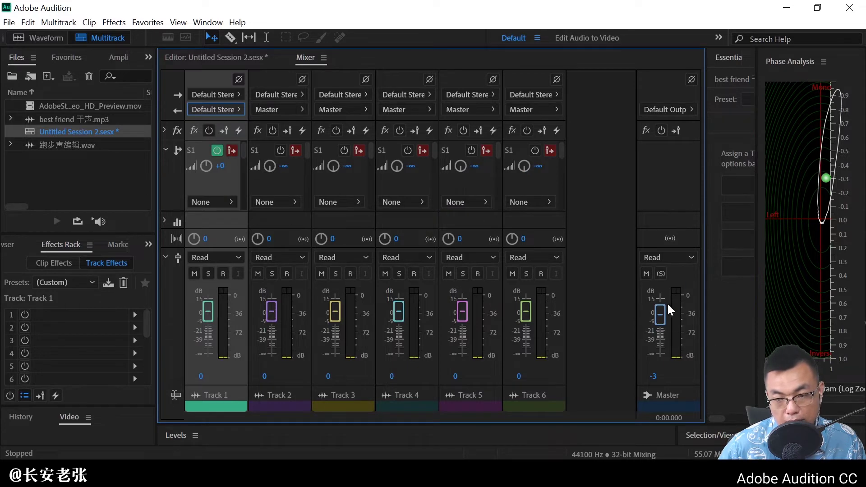
{"action": "key", "text": "space"}
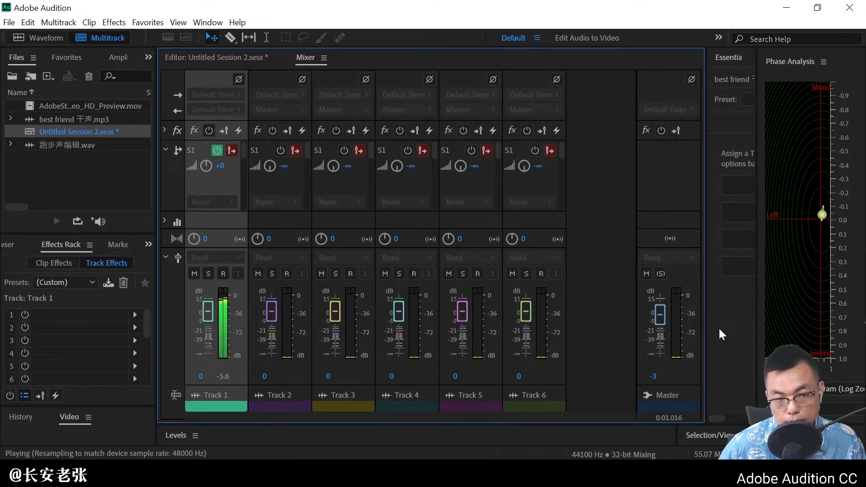
{"action": "key", "text": "space"}
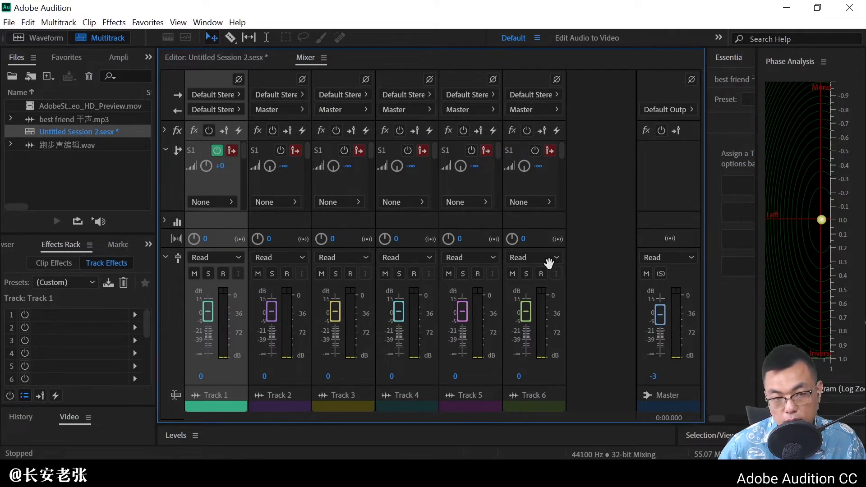
{"action": "left_click", "coordinate": [237, 108]}
{"action": "left_click", "coordinate": [263, 130]}
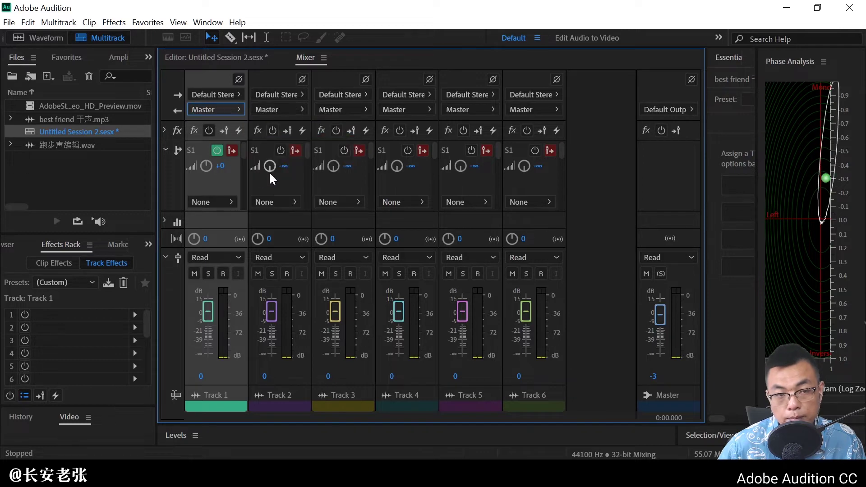
Return to the session editor and review each track's effects, sends and EQ controls, ending on the input/output controls.
{"action": "left_click", "coordinate": [254, 59]}
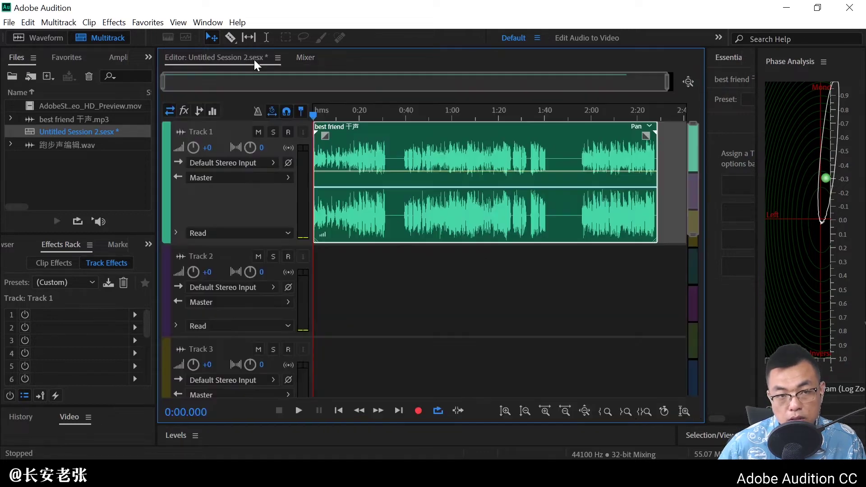
{"action": "left_click", "coordinate": [185, 113]}
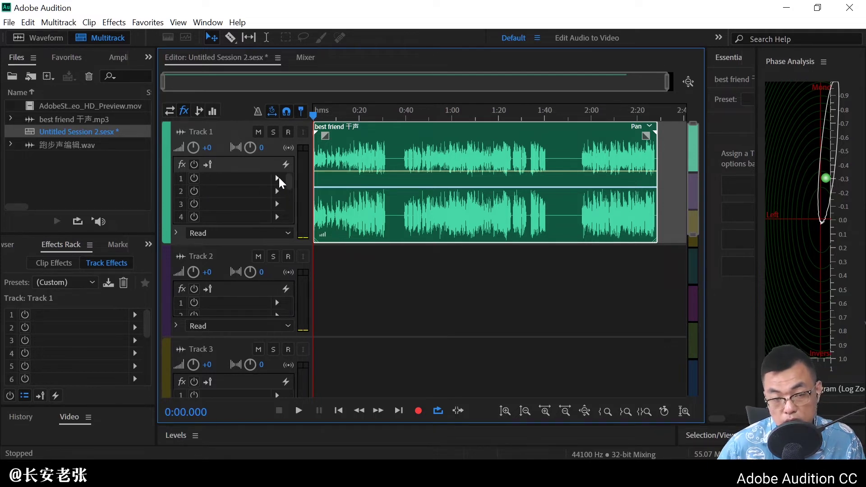
{"action": "left_click", "coordinate": [198, 111]}
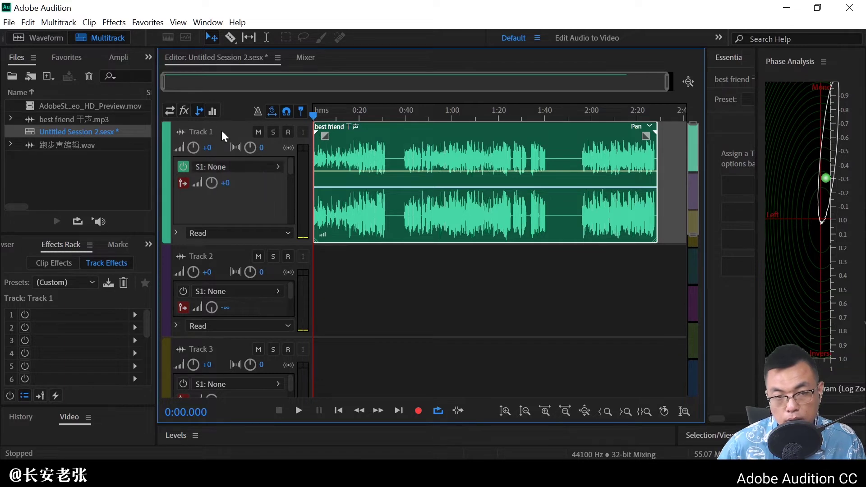
{"action": "left_click", "coordinate": [212, 111]}
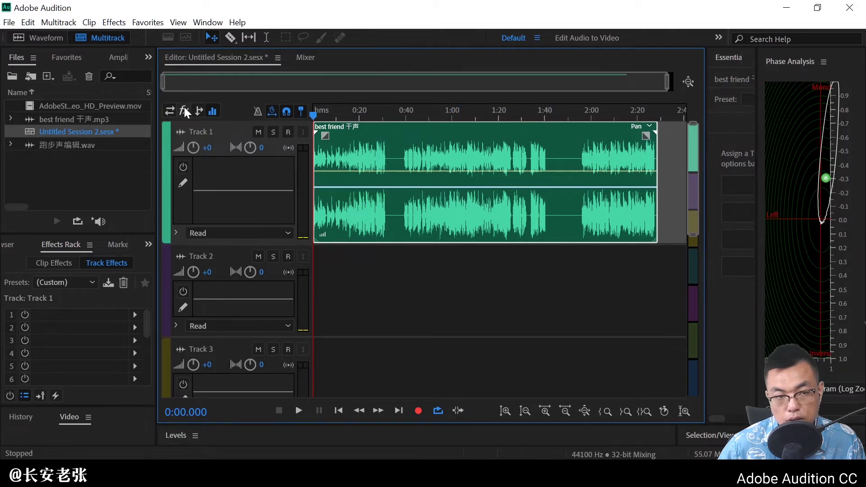
{"action": "left_click", "coordinate": [169, 110]}
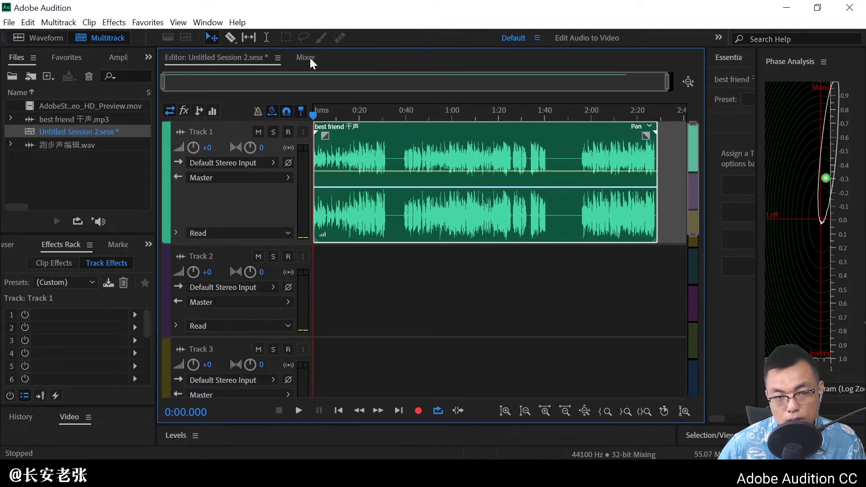
Show the Mixer and expand the EQ section for all tracks.
{"action": "left_click", "coordinate": [310, 58]}
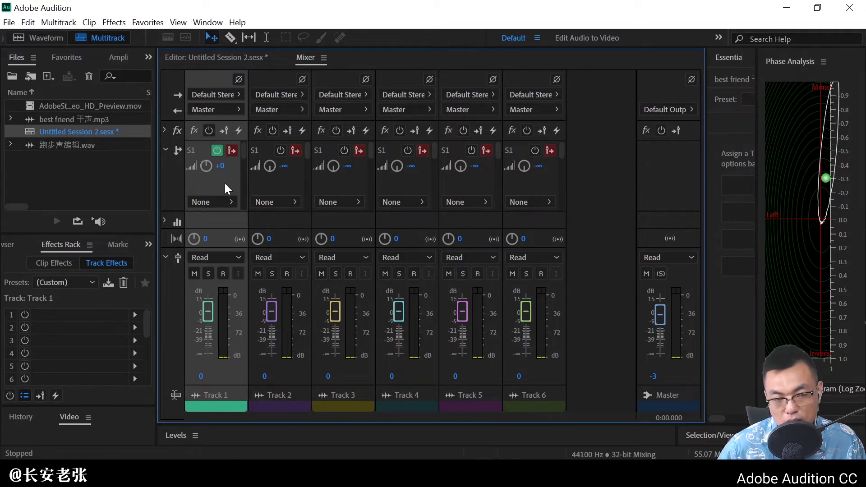
{"action": "left_click", "coordinate": [165, 223]}
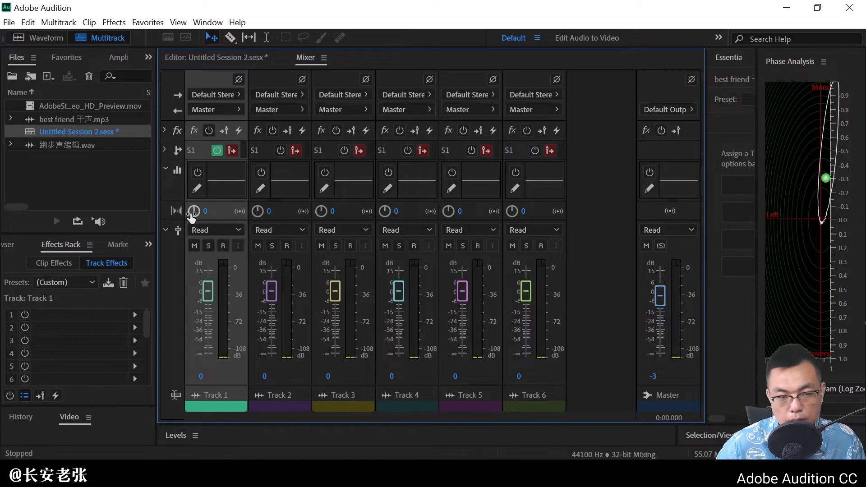
Review the available automation modes for Track 1 in the Mixer, leaving it on Read.
{"action": "left_click", "coordinate": [212, 229]}
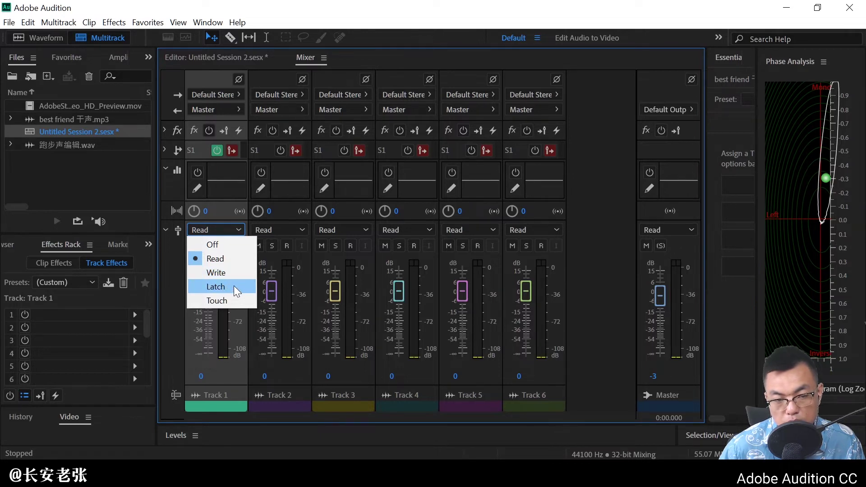
{"action": "left_click", "coordinate": [224, 232]}
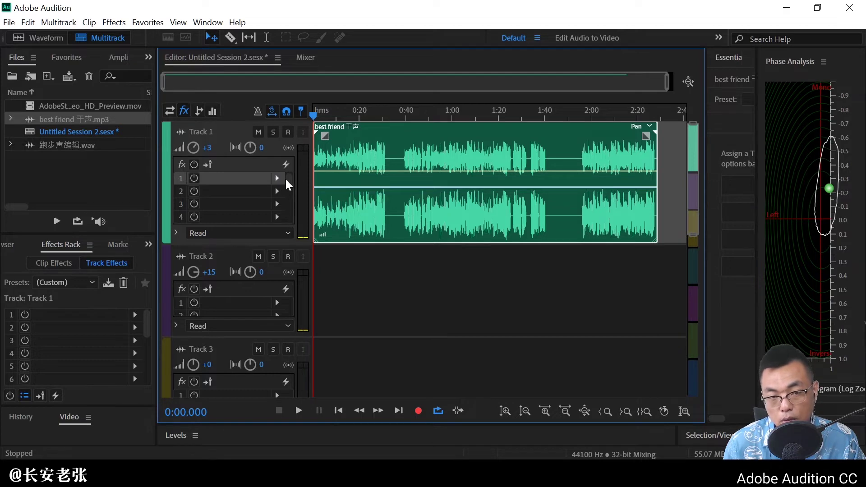
Play Track 1 dry, and audition it with a Studio Reverb using the Great Hall preset in its first effect slot.
{"action": "key", "text": "space"}
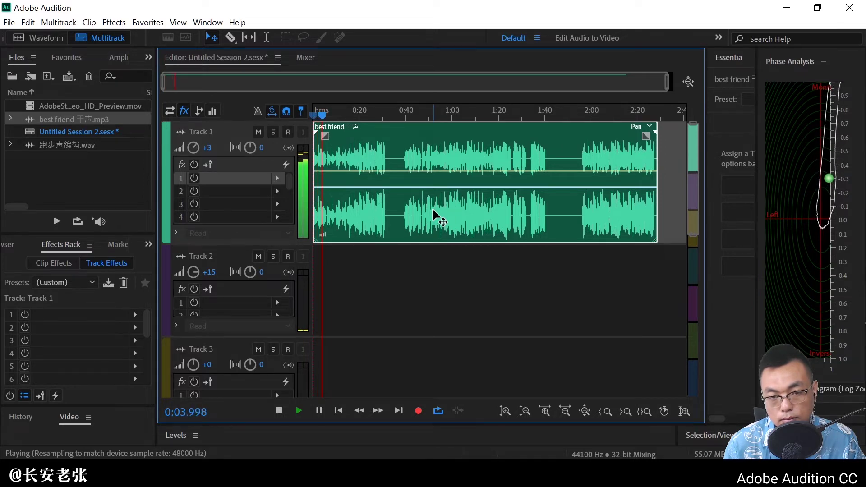
{"action": "key", "text": "space"}
{"action": "left_click", "coordinate": [282, 178]}
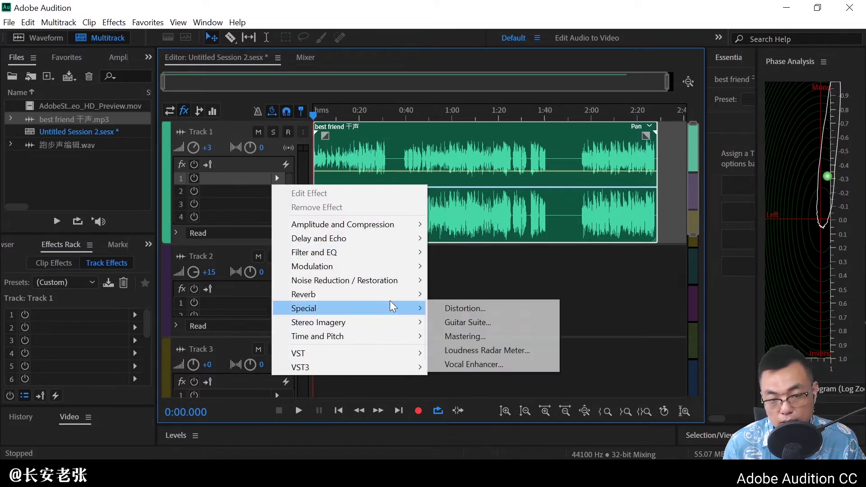
{"action": "mouse_move", "coordinate": [420, 293]}
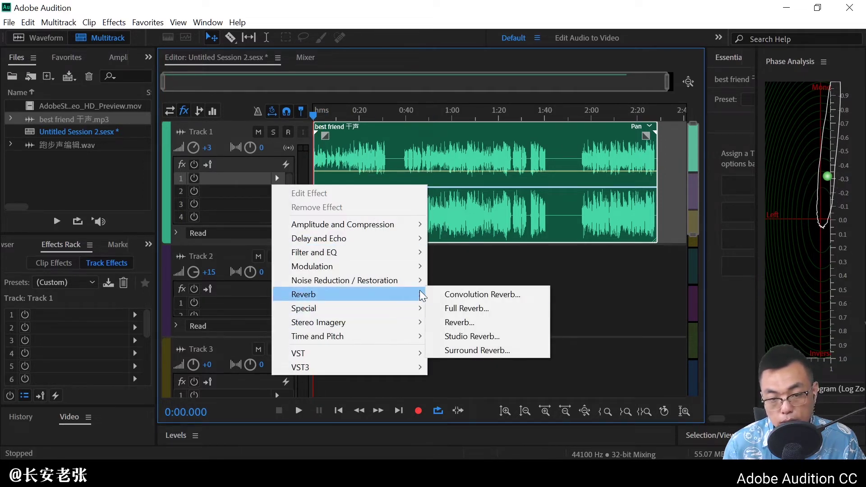
{"action": "left_click", "coordinate": [487, 334]}
{"action": "left_click", "coordinate": [418, 96]}
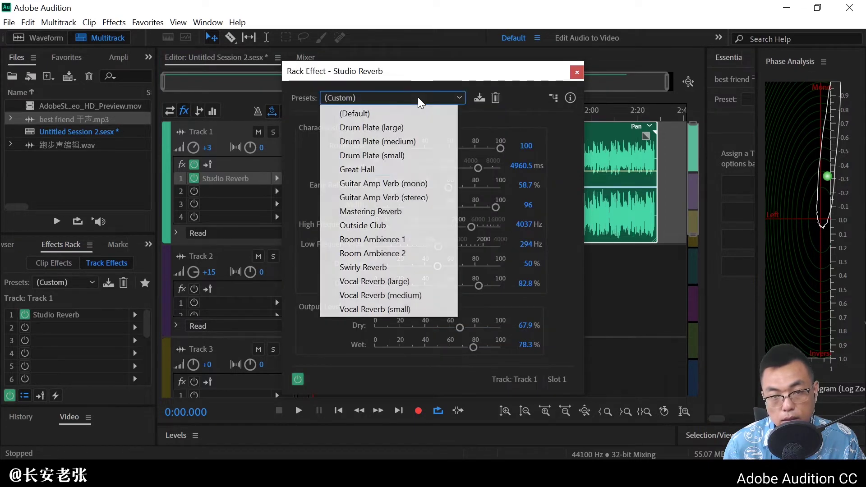
{"action": "left_click", "coordinate": [396, 171]}
{"action": "left_click_drag", "start_coordinate": [425, 71], "coordinate": [447, 51]}
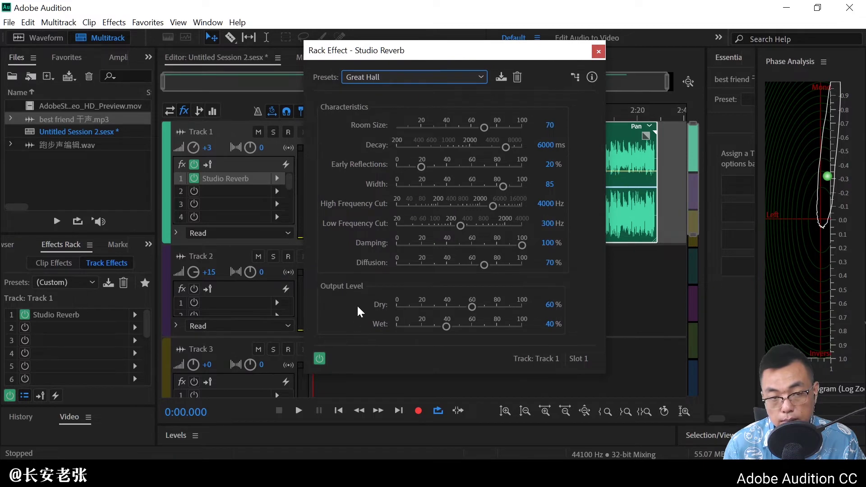
{"action": "key", "text": "space"}
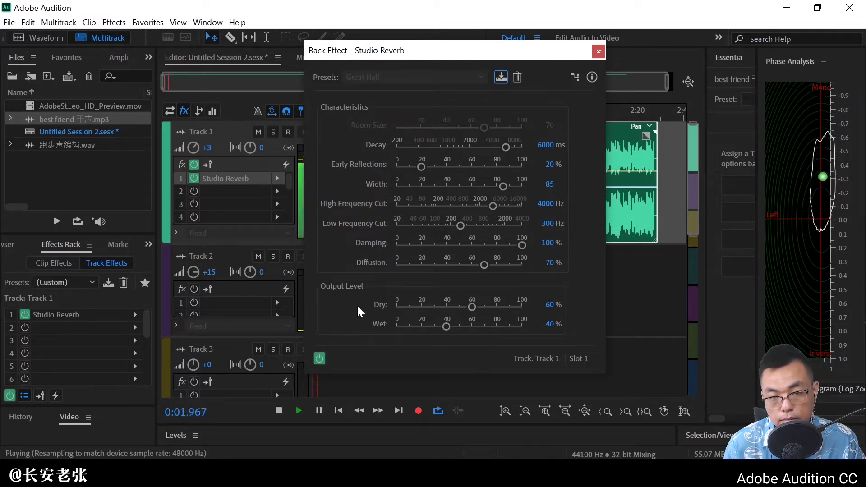
{"action": "key", "text": "space"}
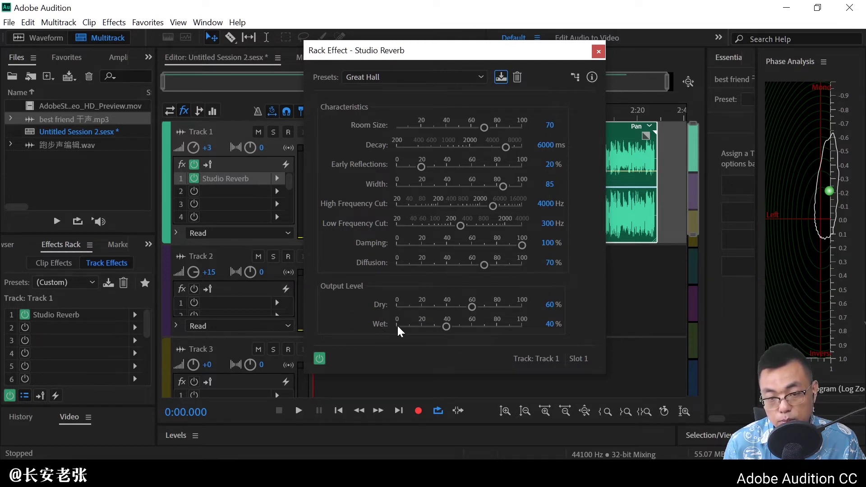
Set the Studio Reverb's output levels to 100% wet and 0% dry, and audition the track.
{"action": "left_click_drag", "start_coordinate": [447, 326], "coordinate": [565, 310]}
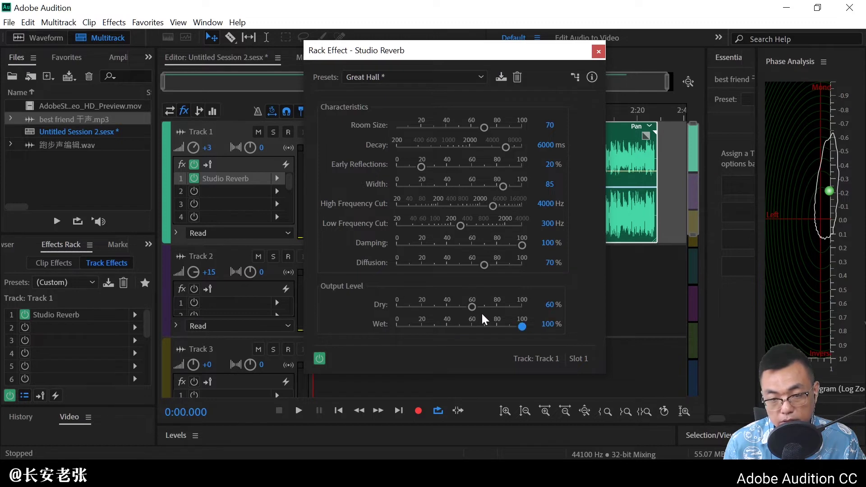
{"action": "left_click_drag", "start_coordinate": [472, 307], "coordinate": [324, 140]}
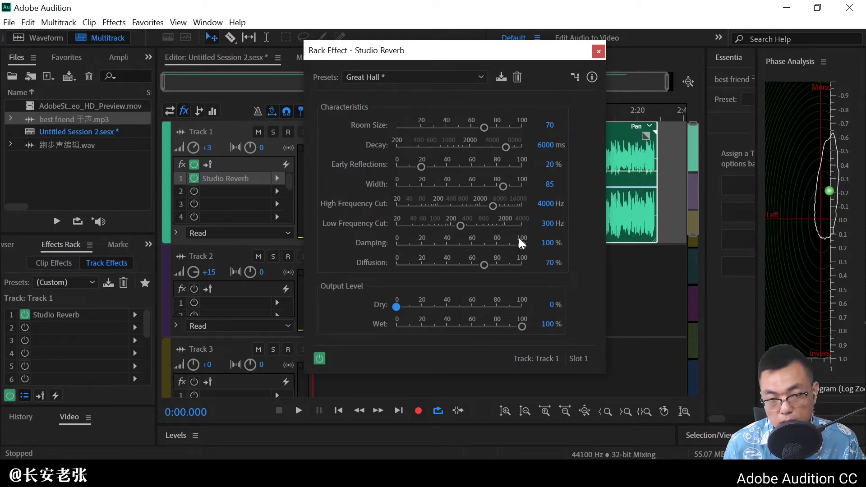
{"action": "key", "text": "space"}
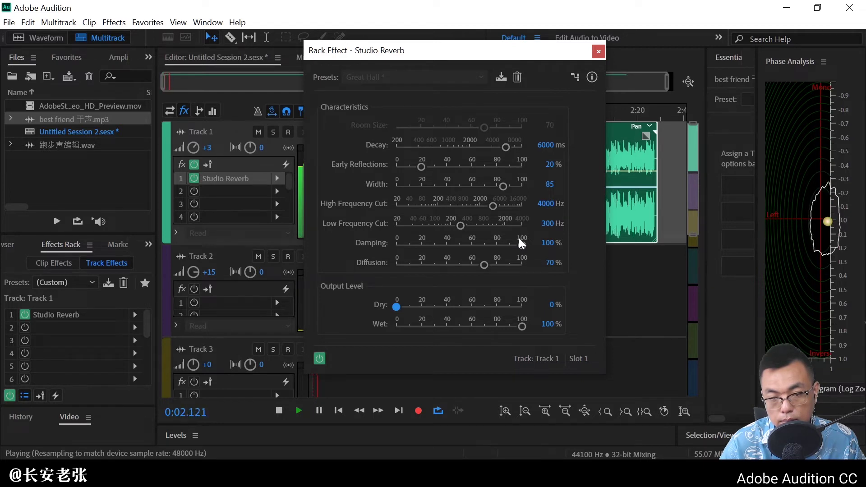
{"action": "key", "text": "space"}
Set the Studio Reverb's output levels to 0% wet and 100% dry, and audition the track.
{"action": "left_click_drag", "start_coordinate": [395, 307], "coordinate": [69, 328]}
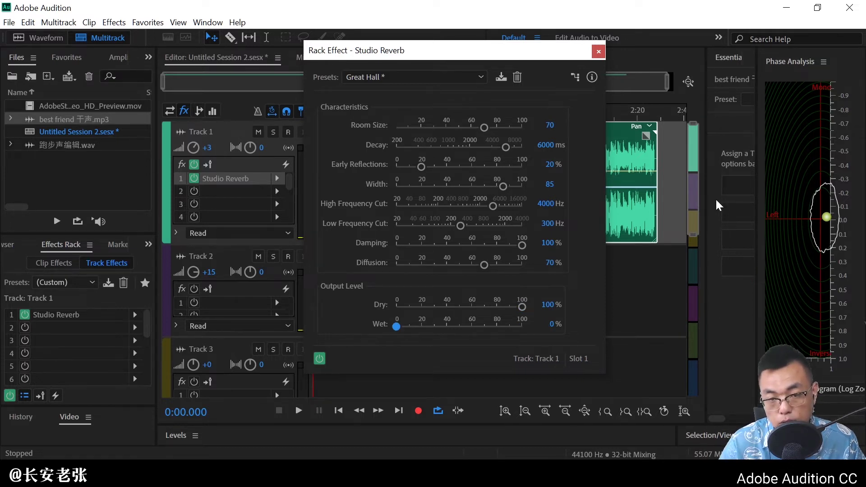
{"action": "key", "text": "space"}
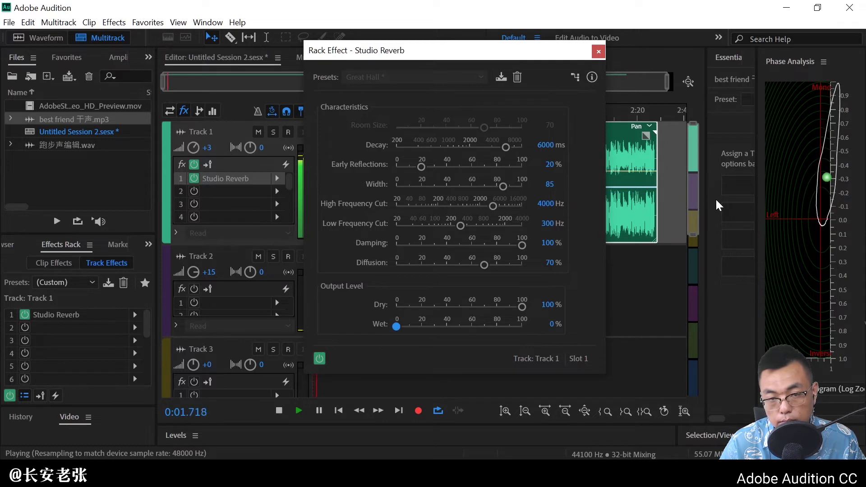
{"action": "key", "text": "space"}
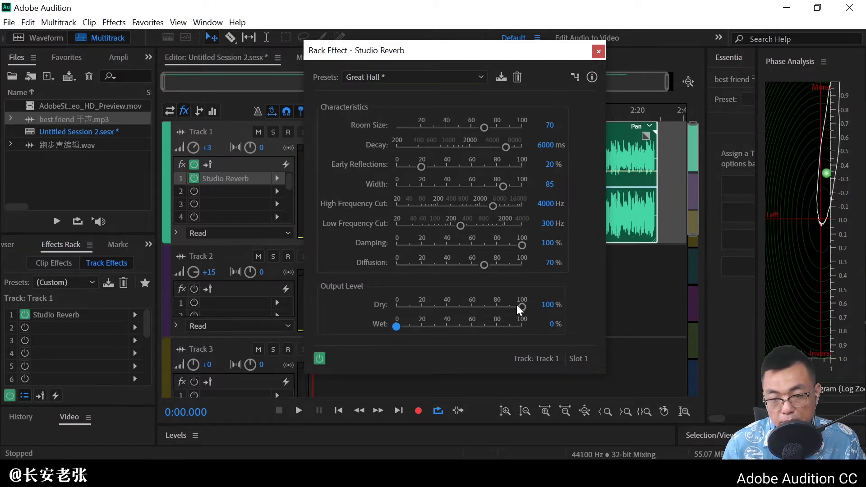
Set the reverb's dry level to about 65.6% and wet level to about 12.2%, audition the mix and close its settings.
{"action": "left_click_drag", "start_coordinate": [522, 307], "coordinate": [478, 315]}
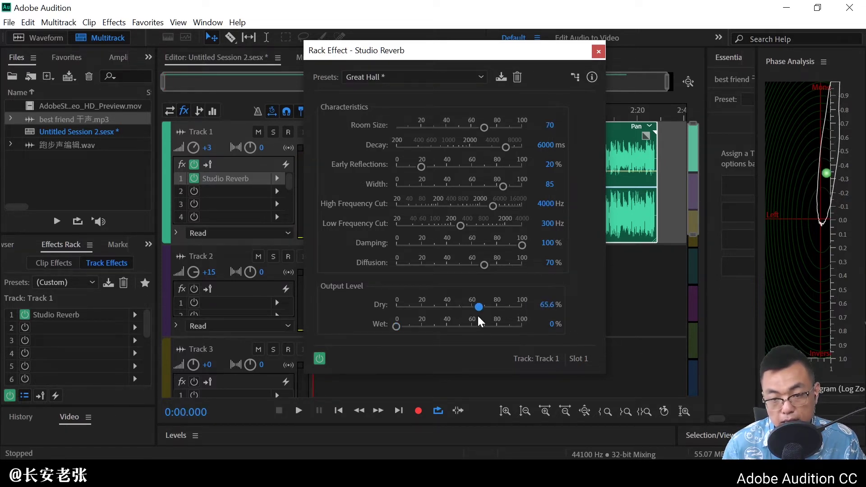
{"action": "left_click_drag", "start_coordinate": [396, 326], "coordinate": [409, 329]}
{"action": "key", "text": "space"}
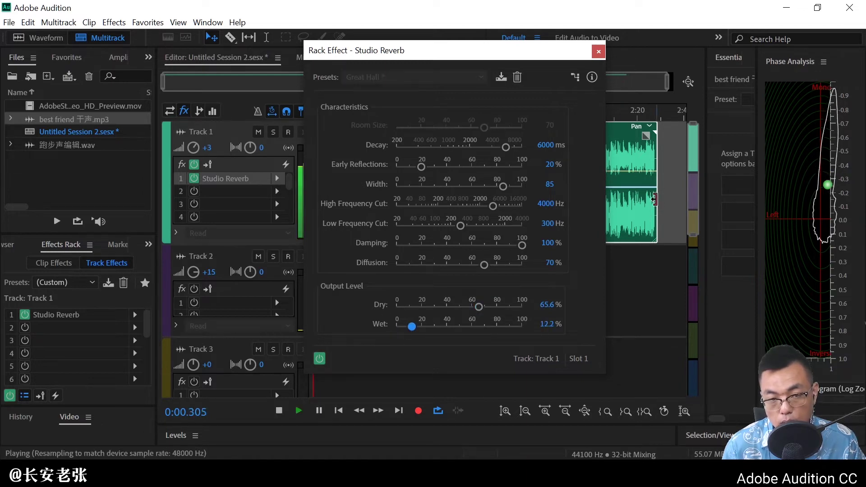
{"action": "key", "text": "space"}
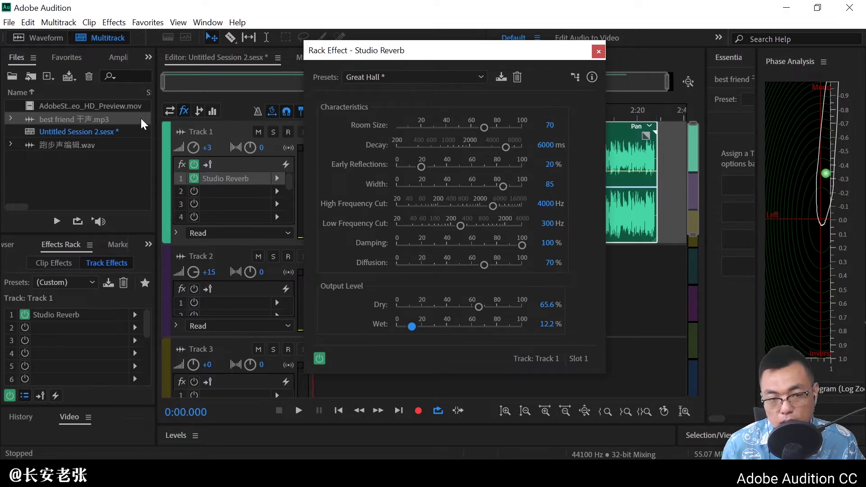
{"action": "left_click_drag", "start_coordinate": [483, 38], "coordinate": [459, 83]}
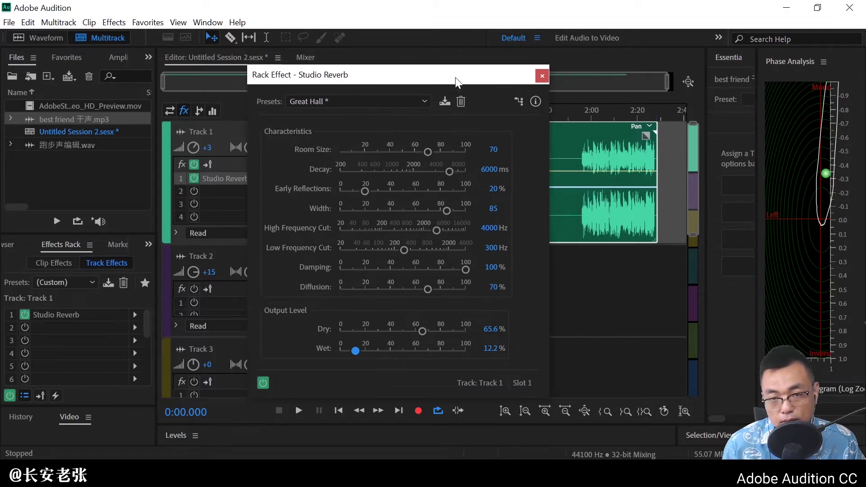
{"action": "left_click", "coordinate": [544, 79]}
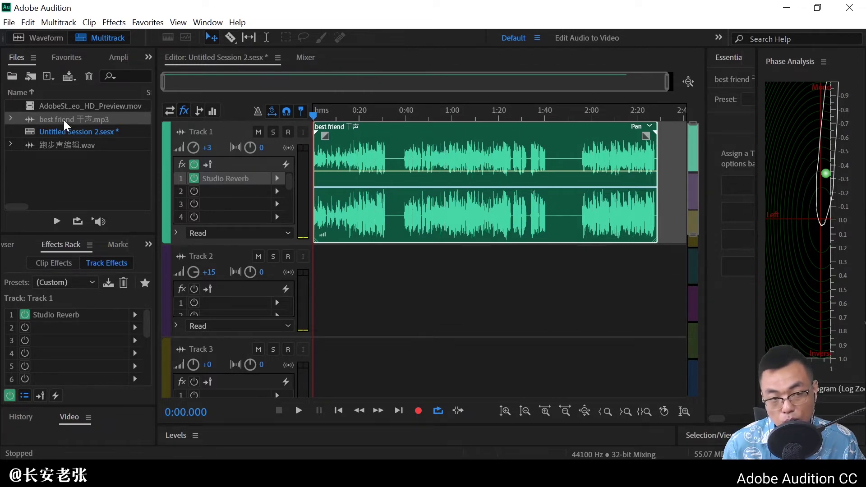
Place best friend 干声.mp3 at the start of Track 2 and set that track's volume to 0 dB.
{"action": "left_click_drag", "start_coordinate": [63, 120], "coordinate": [315, 299]}
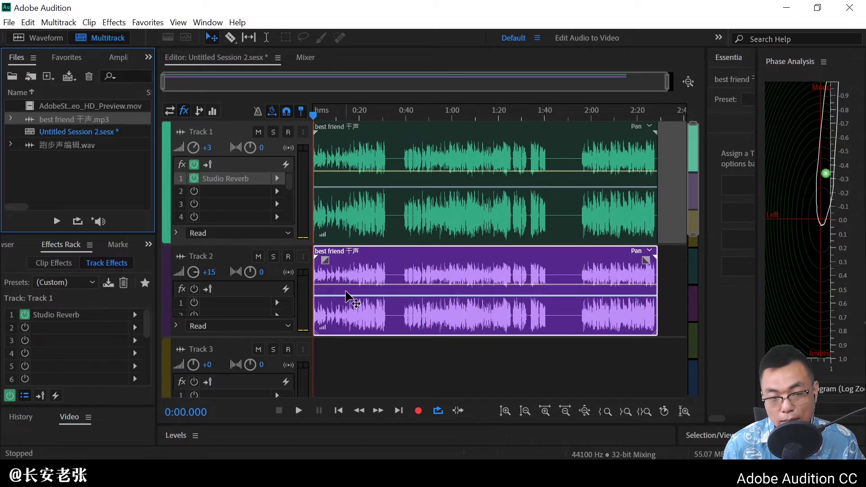
{"action": "left_click", "coordinate": [206, 276]}
{"action": "left_click", "coordinate": [208, 272]}
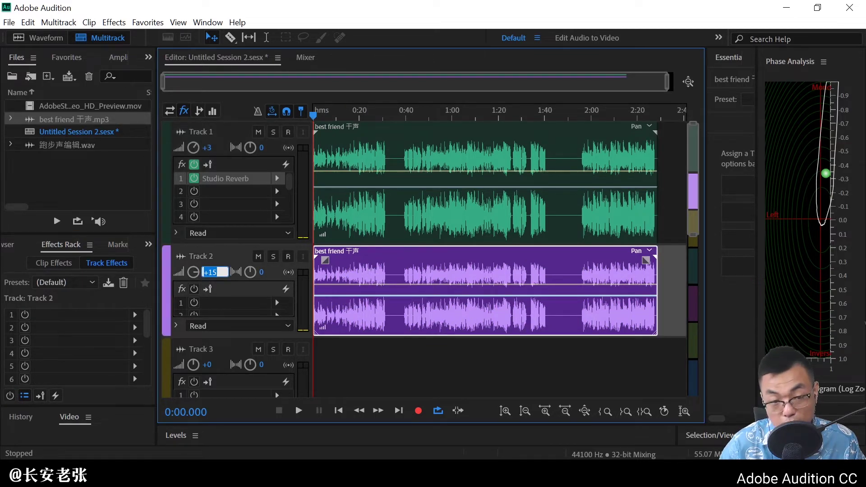
{"action": "type", "text": "0"}
{"action": "key", "text": "Return"}
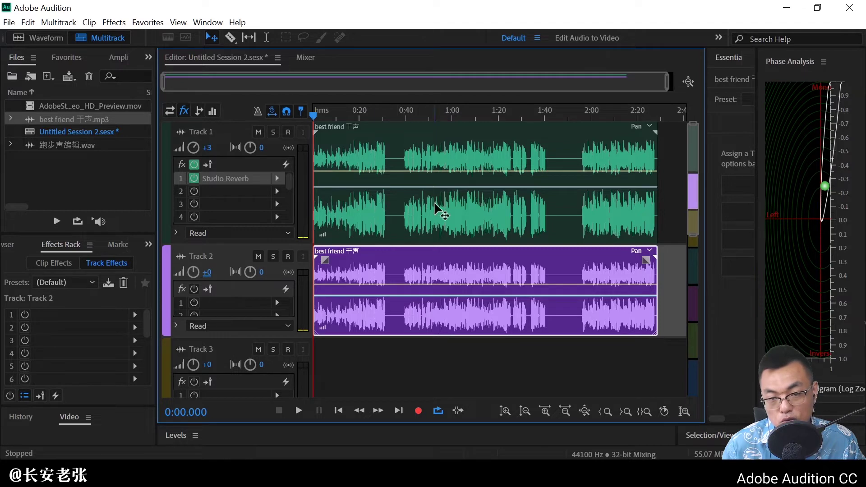
Set Track 1's Studio Reverb to about 7.2% dry and 81% wet, and play both tracks together.
{"action": "double_click", "coordinate": [257, 177]}
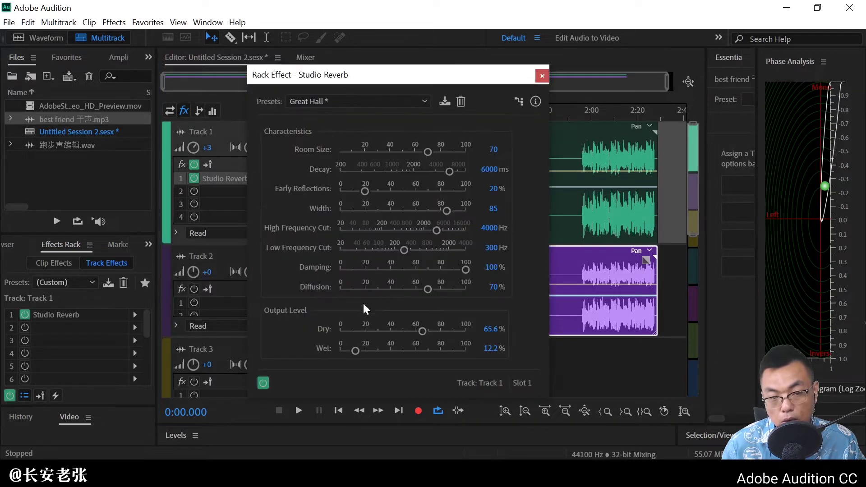
{"action": "left_click_drag", "start_coordinate": [356, 350], "coordinate": [387, 358]}
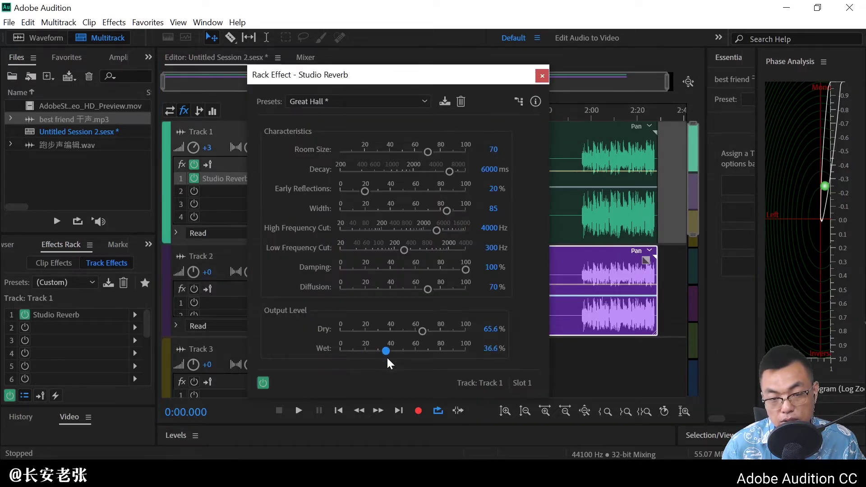
{"action": "left_click_drag", "start_coordinate": [424, 329], "coordinate": [350, 343]}
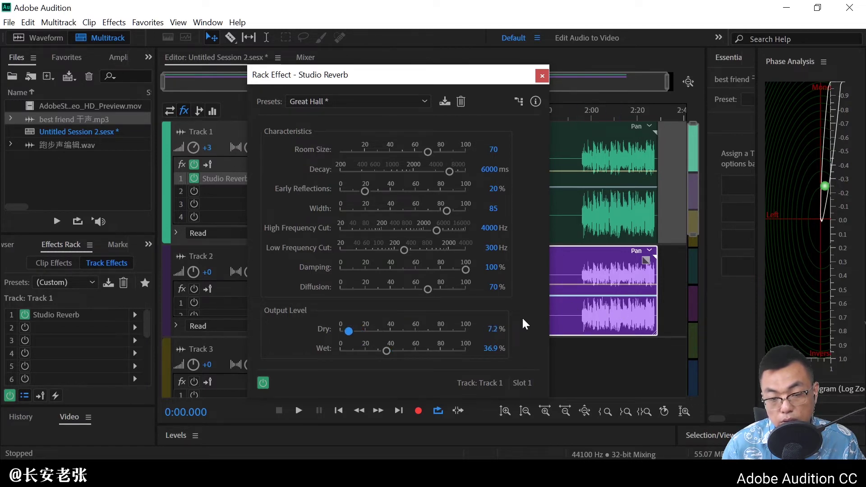
{"action": "left_click_drag", "start_coordinate": [386, 351], "coordinate": [439, 358]}
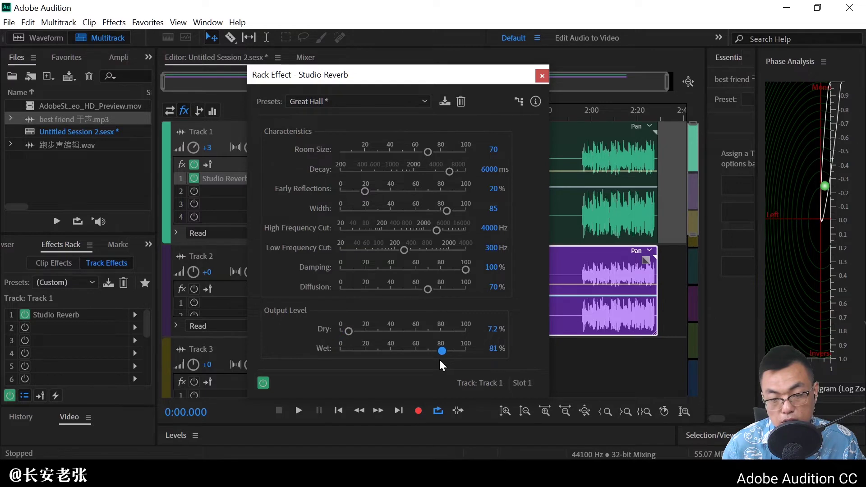
{"action": "left_click", "coordinate": [542, 75]}
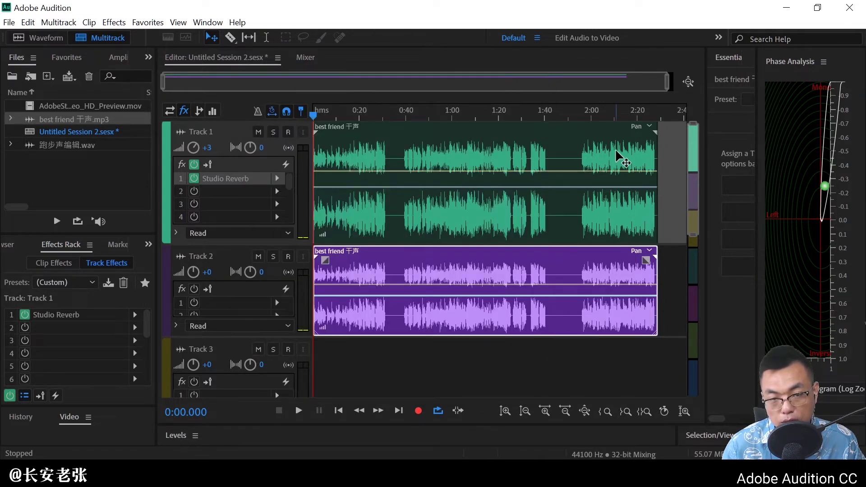
{"action": "key", "text": "space"}
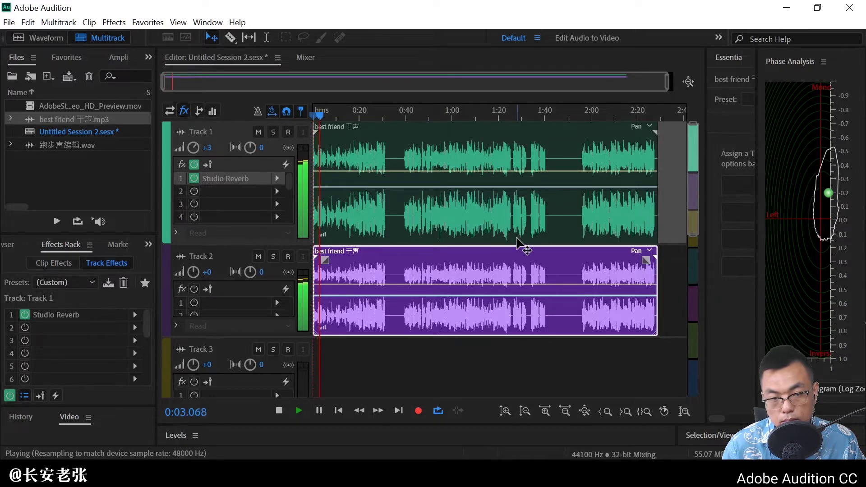
{"action": "key", "text": "space"}
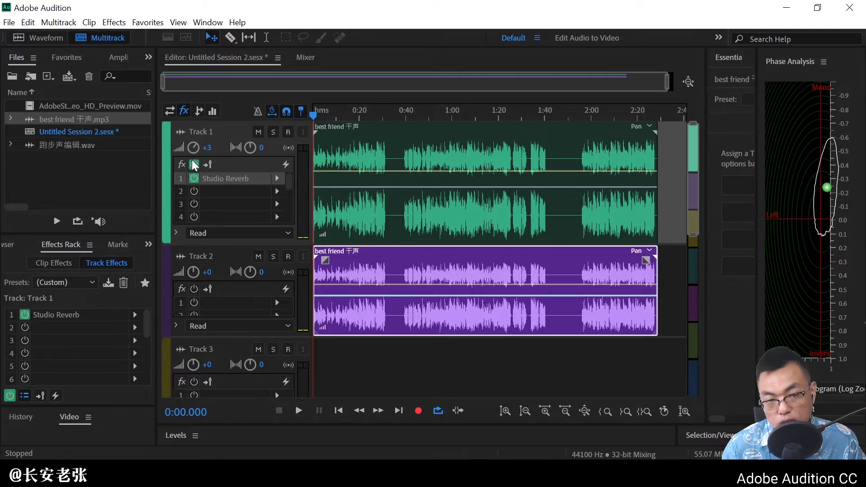
Adjust Track 1's volume to about -16.8 dB with the session playing, and check its Studio Reverb settings.
{"action": "left_click_drag", "start_coordinate": [194, 147], "coordinate": [133, 163]}
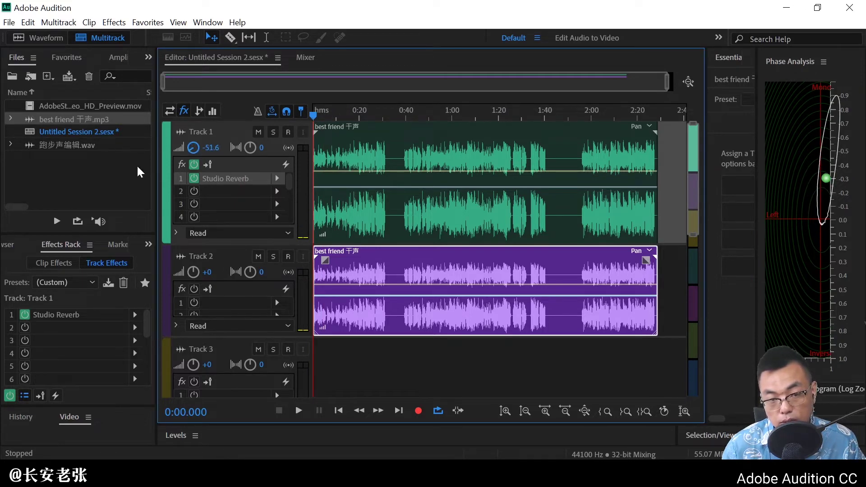
{"action": "key", "text": "space"}
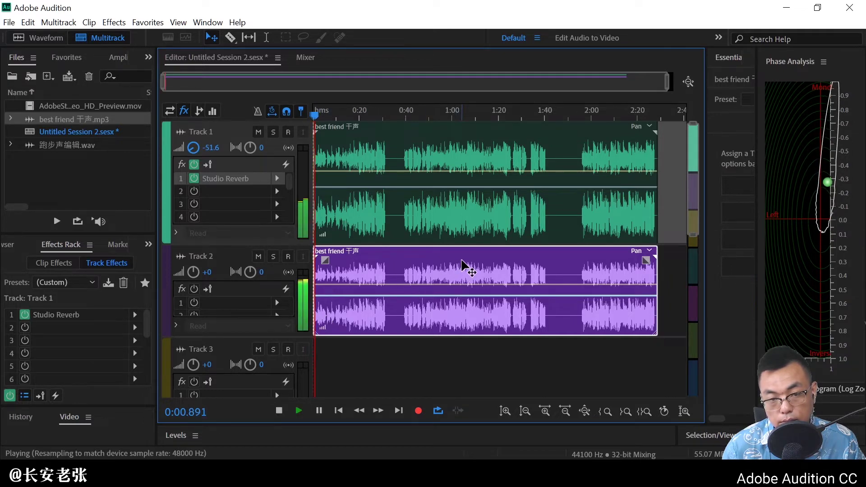
{"action": "left_click_drag", "start_coordinate": [192, 150], "coordinate": [199, 135]}
{"action": "key", "text": "space"}
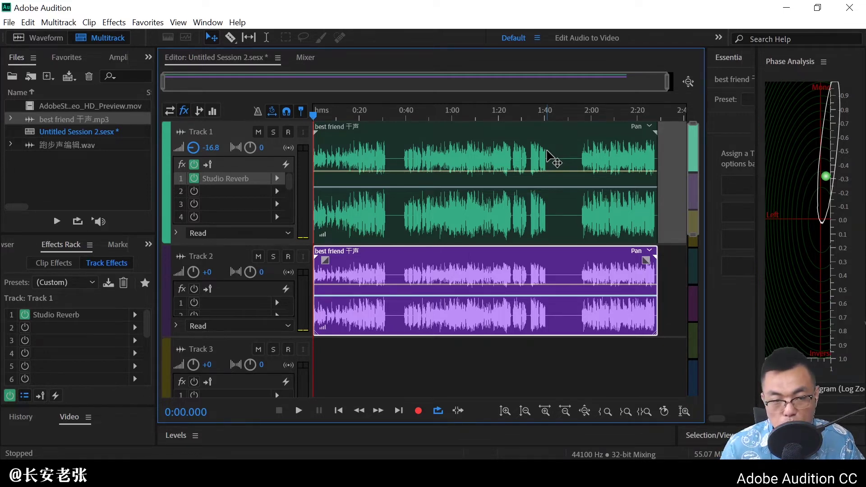
{"action": "double_click", "coordinate": [267, 177]}
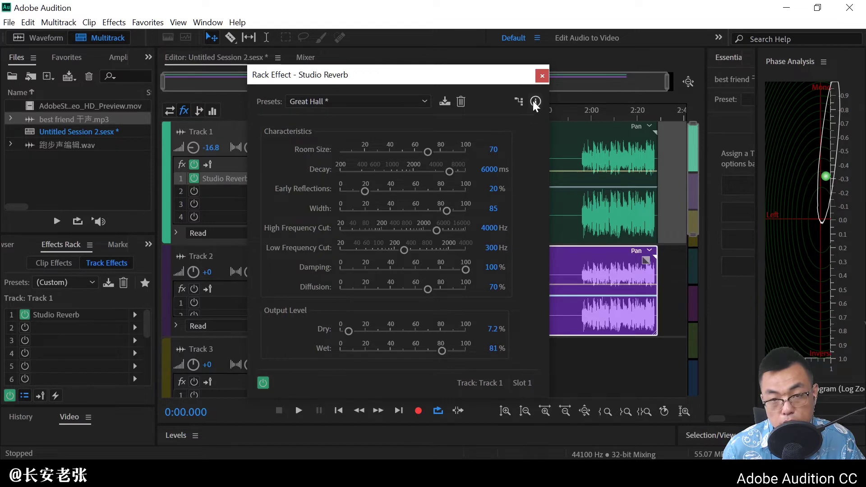
{"action": "left_click", "coordinate": [539, 77]}
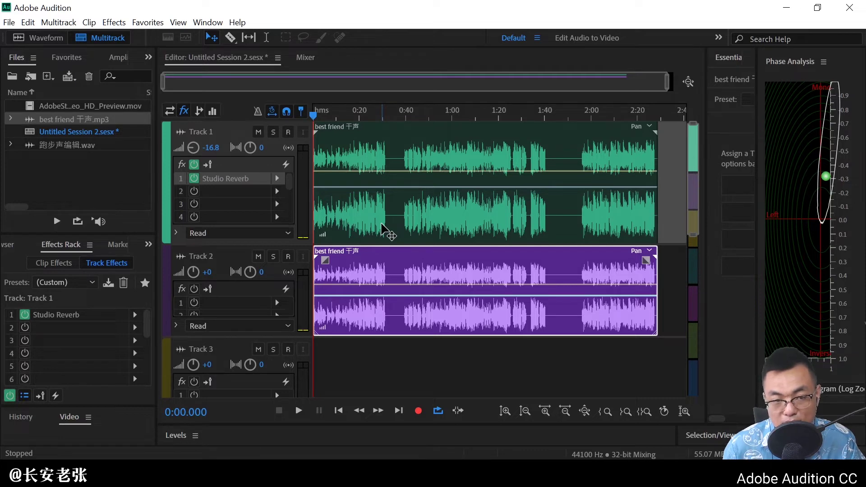
Delete the best friend 干声 clip from Track 2 and show the tracks' send controls.
{"action": "left_click", "coordinate": [198, 110]}
{"action": "left_click", "coordinate": [383, 280]}
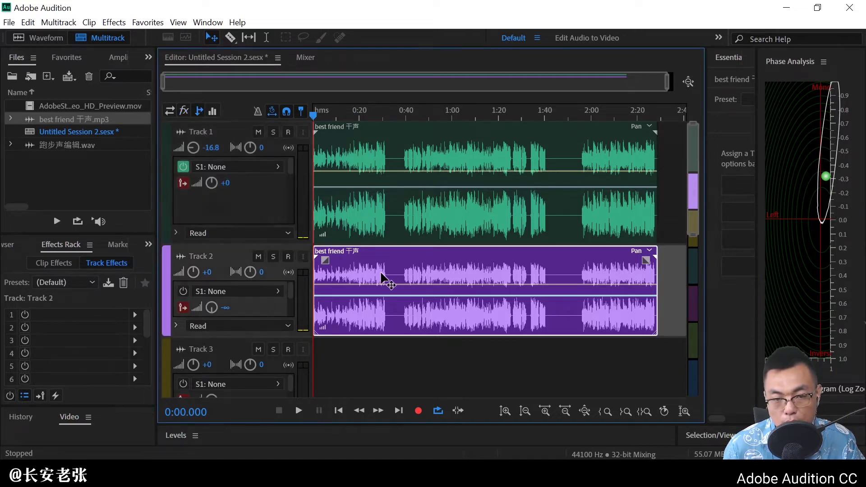
{"action": "key", "text": "Delete"}
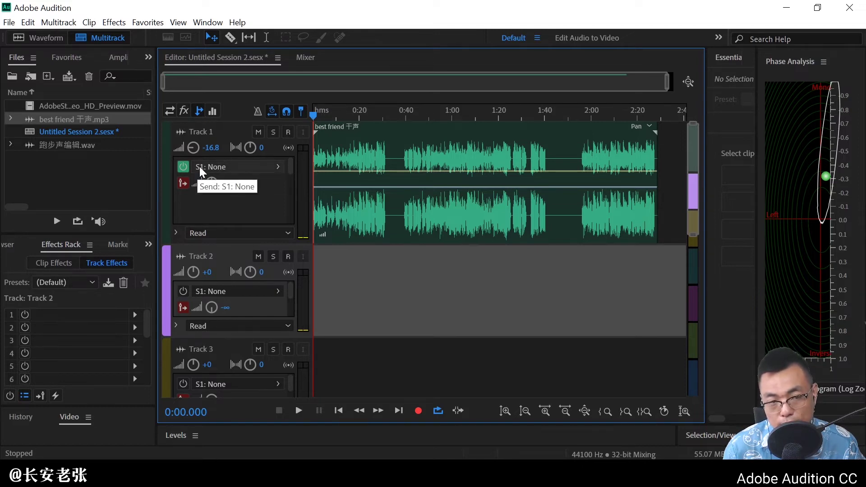
Route Track 1's first send to a new stereo bus and rename that bus 混响.
{"action": "left_click", "coordinate": [225, 167]}
{"action": "mouse_move", "coordinate": [289, 191]}
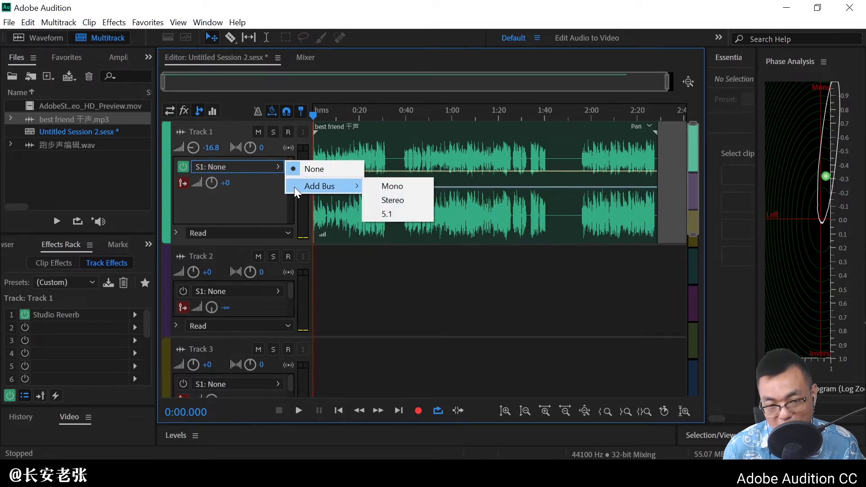
{"action": "left_click", "coordinate": [389, 198]}
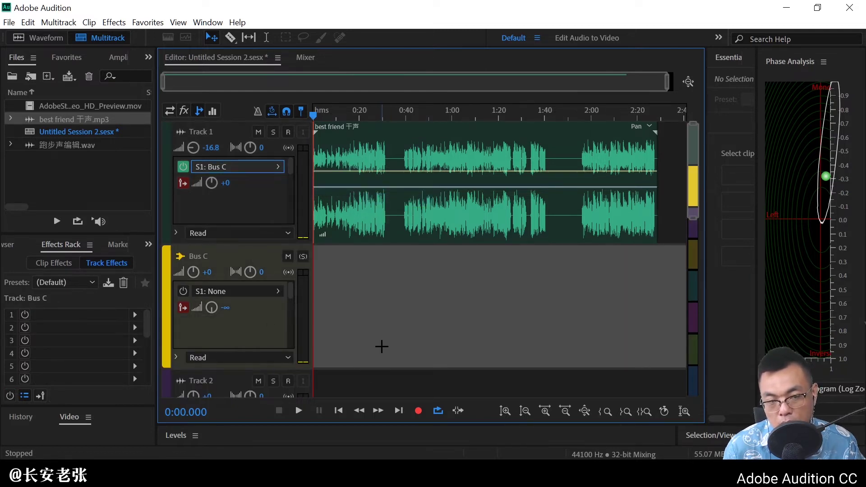
{"action": "left_click", "coordinate": [204, 256]}
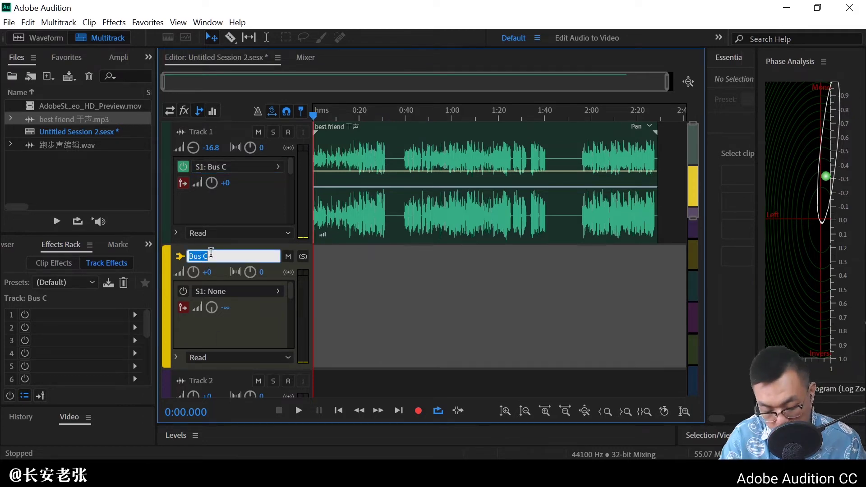
{"action": "key", "text": "BackSpace"}
{"action": "type", "text": "混响"}
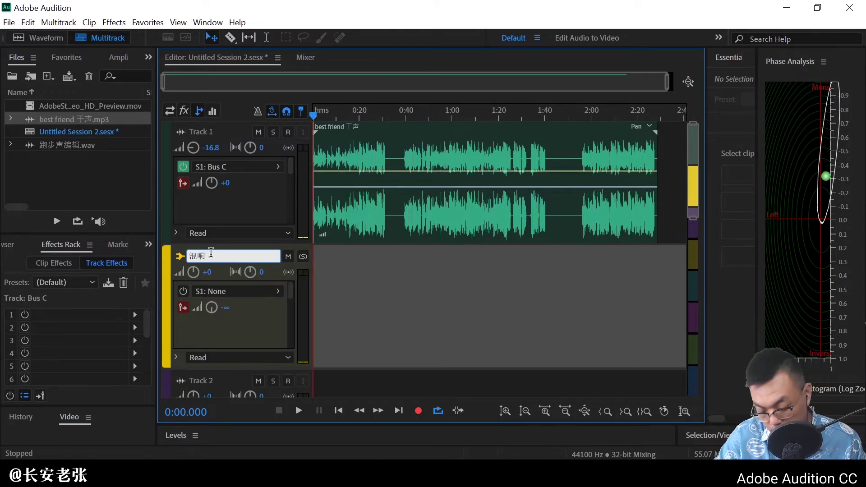
{"action": "key", "text": "Return"}
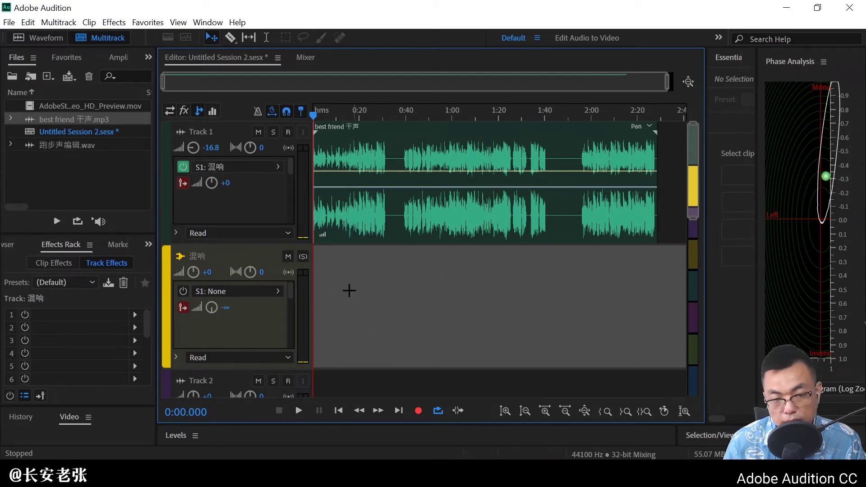
Remove Studio Reverb from Track 1's effects and set the track's volume to 0 dB.
{"action": "left_click", "coordinate": [184, 111]}
{"action": "left_click", "coordinate": [277, 178]}
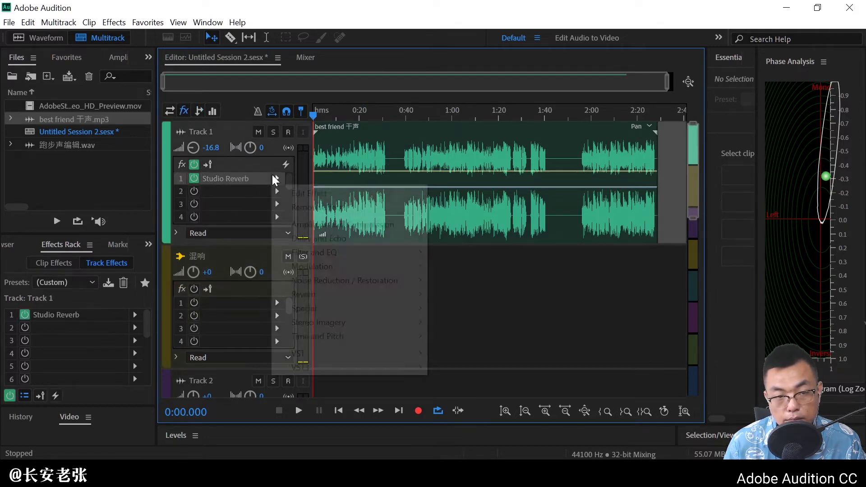
{"action": "left_click", "coordinate": [310, 206]}
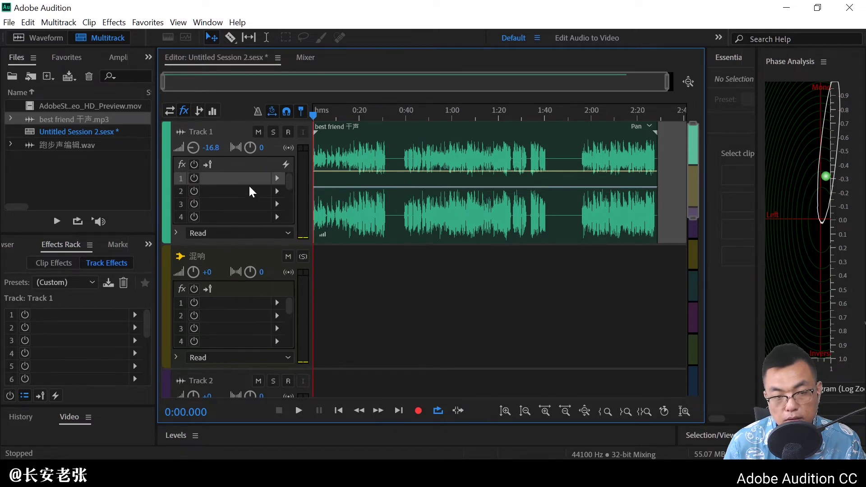
{"action": "left_click", "coordinate": [210, 145]}
{"action": "type", "text": "0"}
{"action": "key", "text": "Return"}
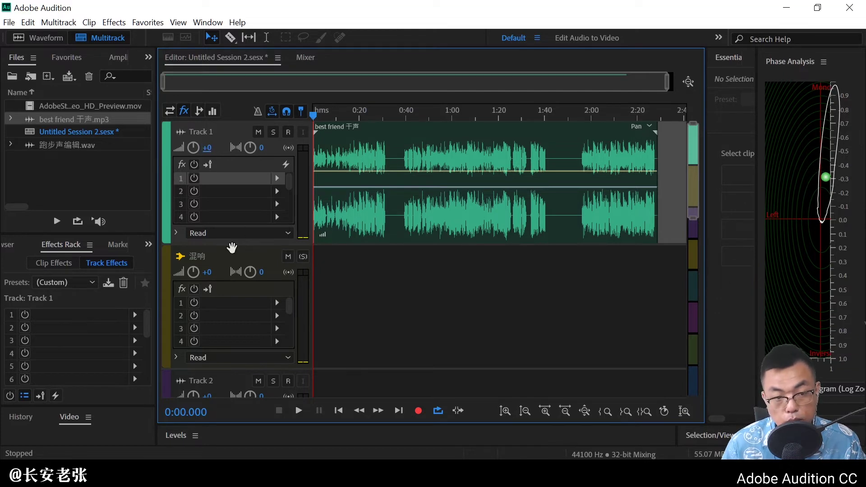
Add Studio Reverb to the first effect slot of the 混响 bus and apply the Great Hall preset.
{"action": "left_click", "coordinate": [276, 302]}
{"action": "mouse_move", "coordinate": [375, 202]}
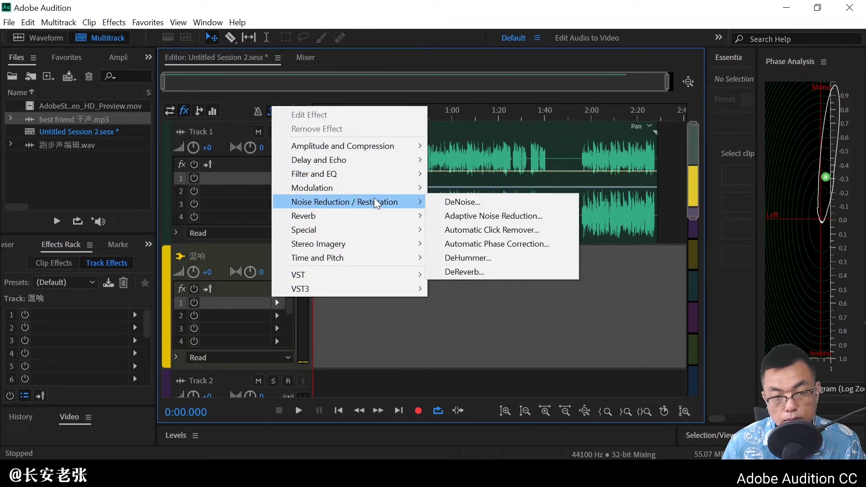
{"action": "mouse_move", "coordinate": [392, 216]}
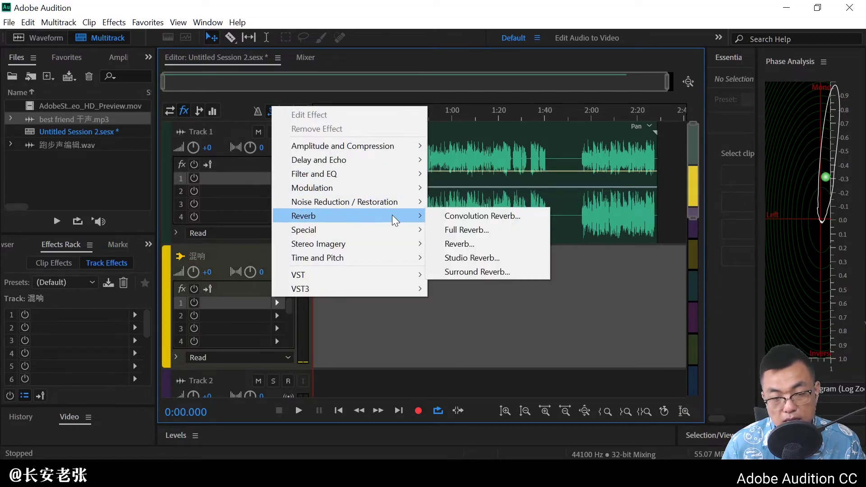
{"action": "left_click", "coordinate": [487, 255]}
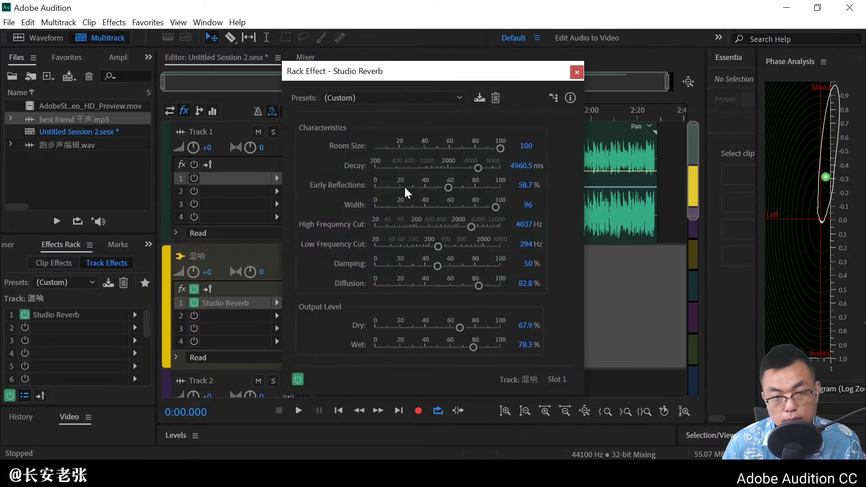
{"action": "left_click", "coordinate": [418, 103]}
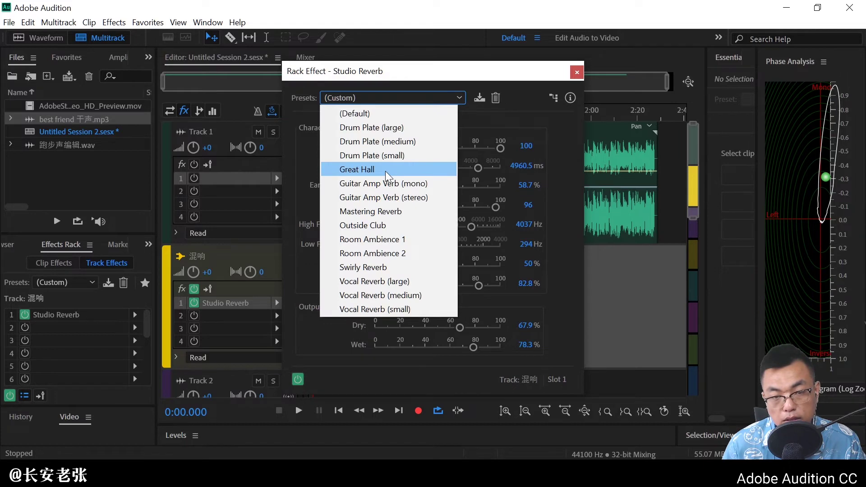
{"action": "left_click", "coordinate": [386, 172]}
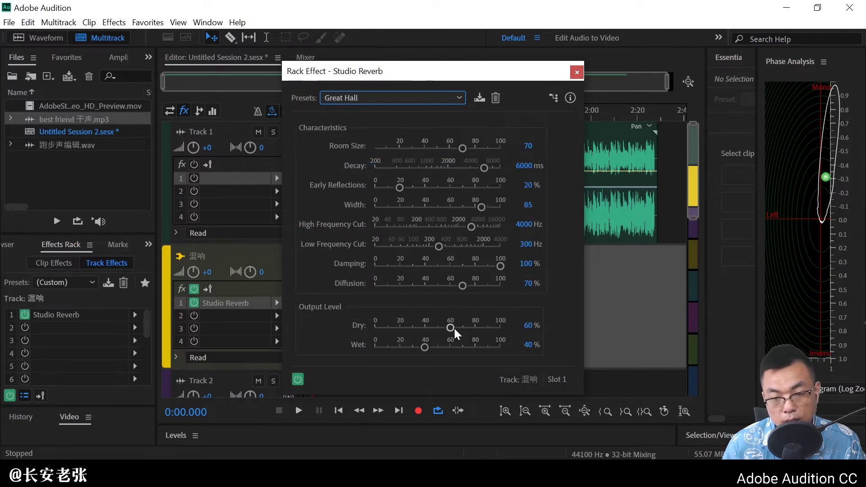
Set the bus reverb's output to 0% dry and 100% wet, and close its settings.
{"action": "left_click_drag", "start_coordinate": [450, 329], "coordinate": [343, 332]}
{"action": "left_click_drag", "start_coordinate": [425, 348], "coordinate": [502, 347]}
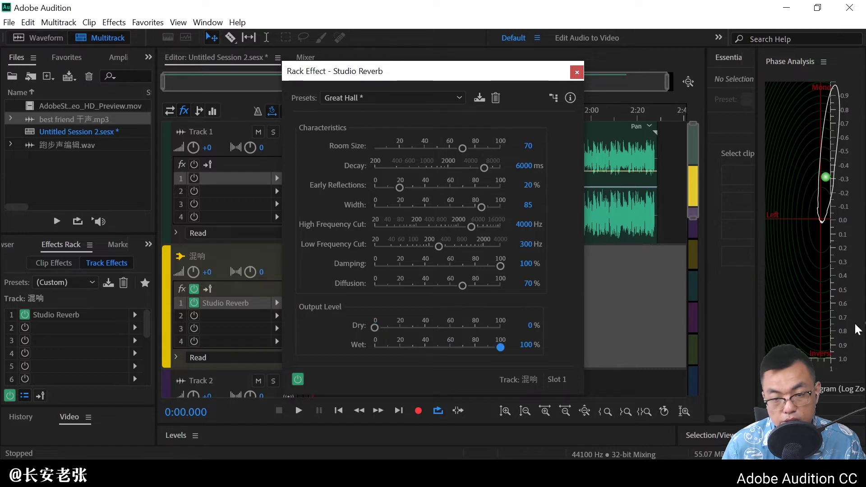
{"action": "left_click", "coordinate": [576, 72]}
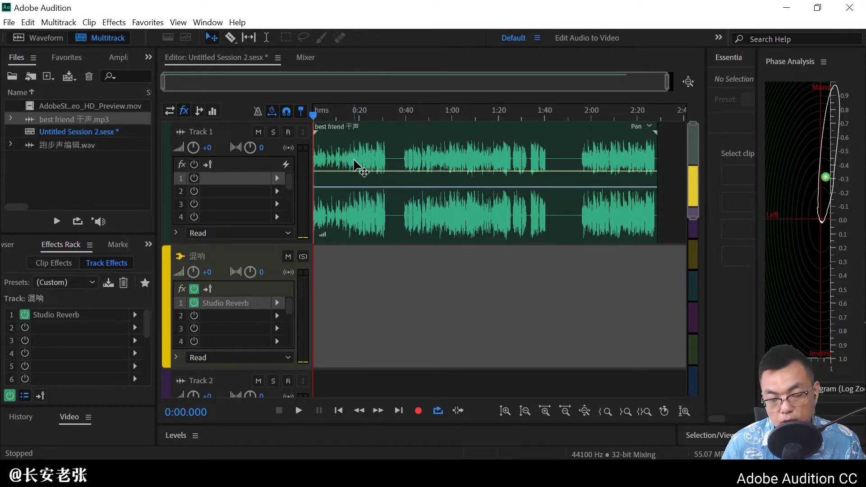
Show the send controls, lower Track 1's send level to 混响 to -∞ dB and briefly play the session.
{"action": "left_click", "coordinate": [198, 111]}
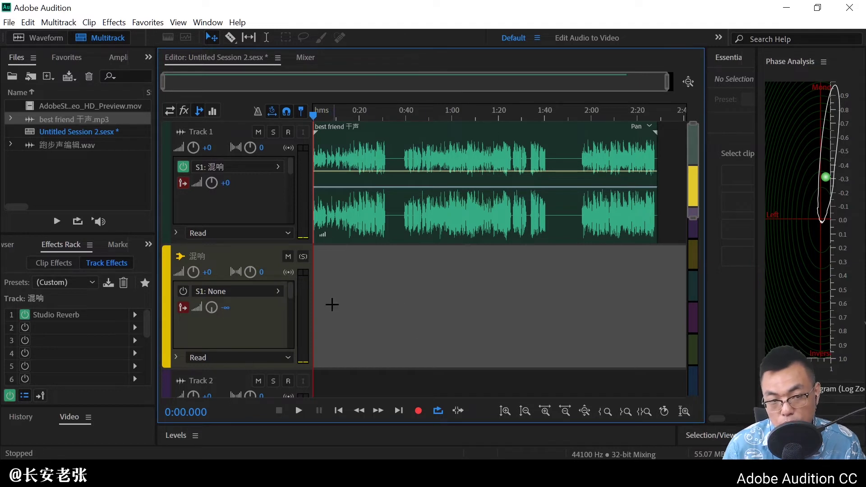
{"action": "left_click_drag", "start_coordinate": [211, 183], "coordinate": [180, 196]}
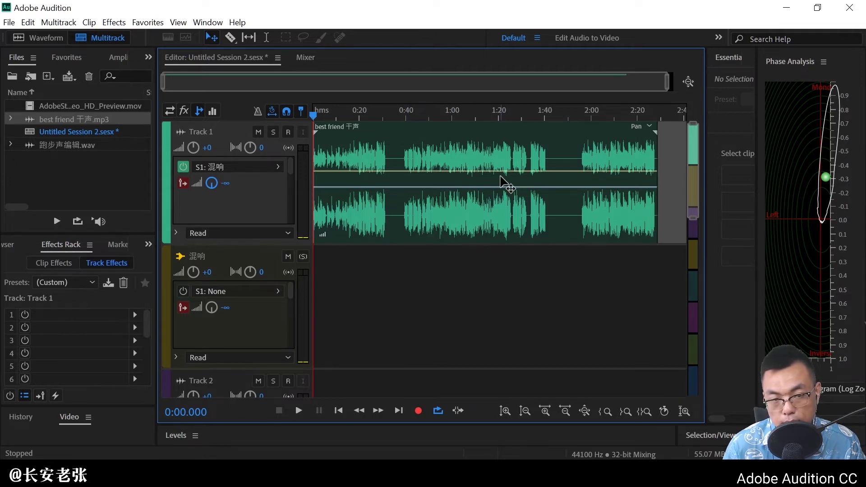
{"action": "key", "text": "space"}
{"action": "key", "text": "space"}
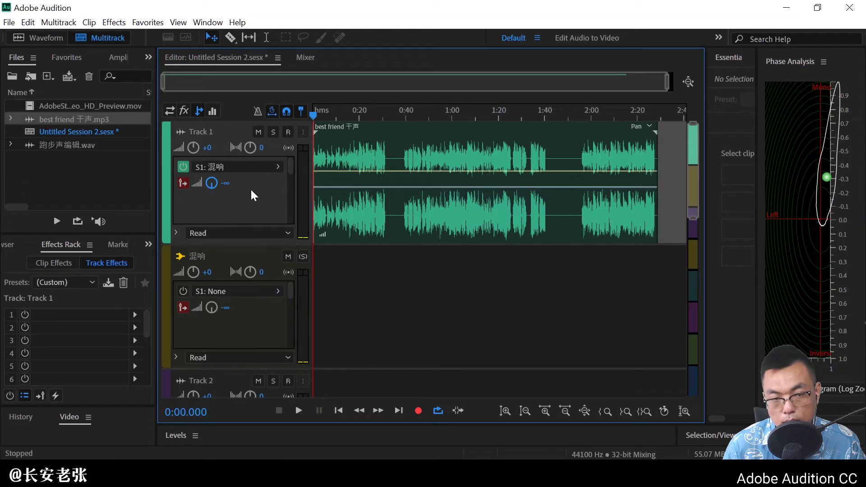
Raise Track 1's send level to 混响 to about +6.9 dB and audition the session.
{"action": "left_click_drag", "start_coordinate": [221, 183], "coordinate": [398, 178]}
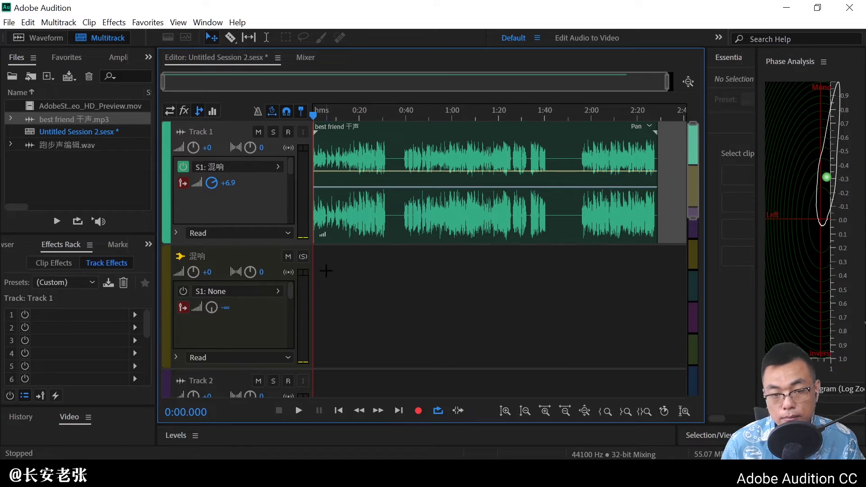
{"action": "key", "text": "space"}
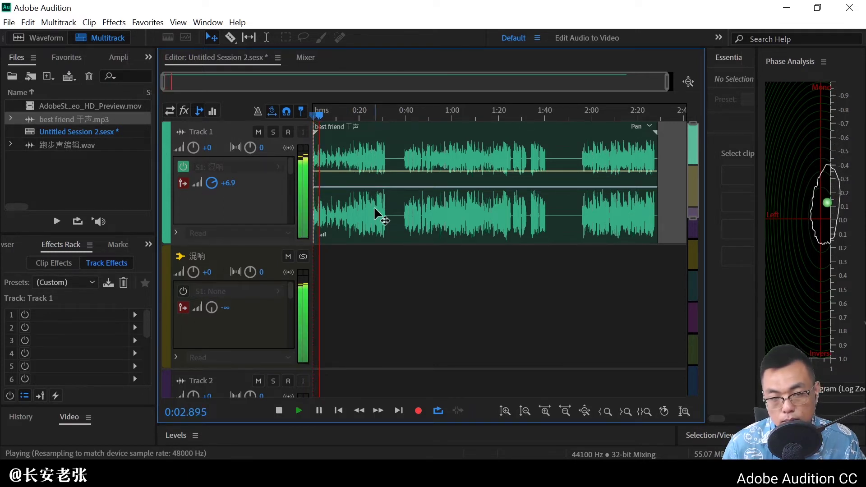
{"action": "key", "text": "space"}
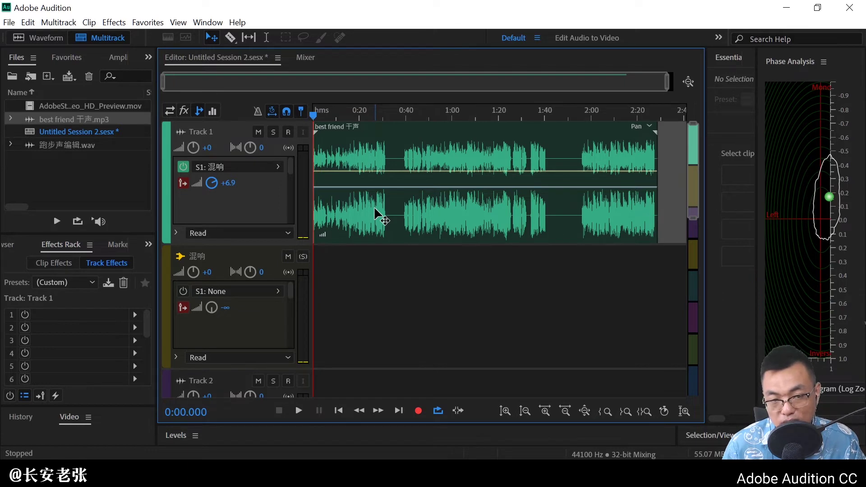
Open the Mixer, inspect its effects and sends sections, and play the session to check the Track 1 and 混响 meters.
{"action": "left_click", "coordinate": [305, 58]}
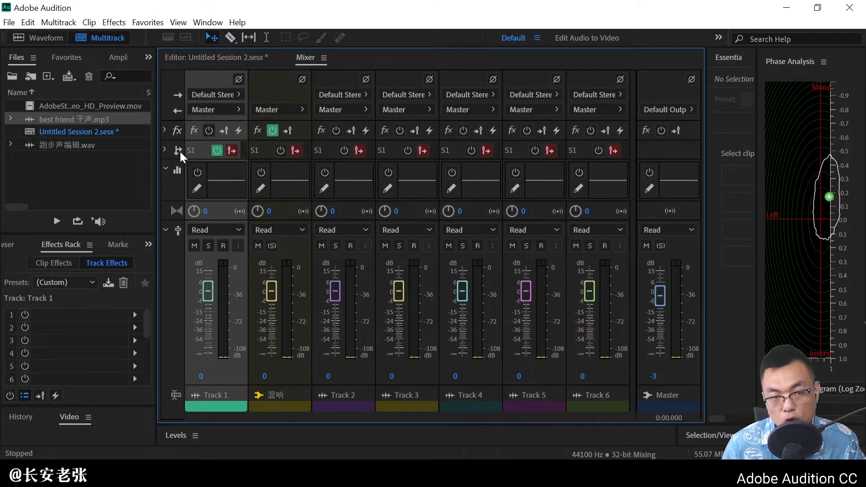
{"action": "left_click", "coordinate": [164, 130]}
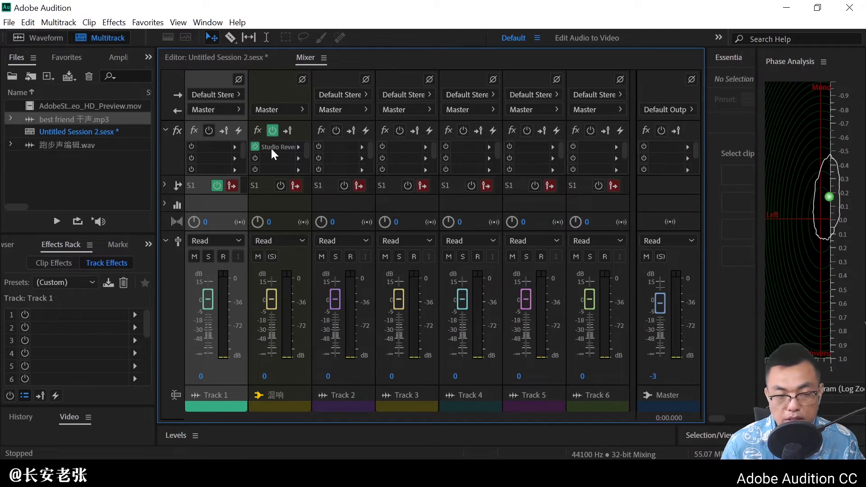
{"action": "left_click", "coordinate": [165, 184]}
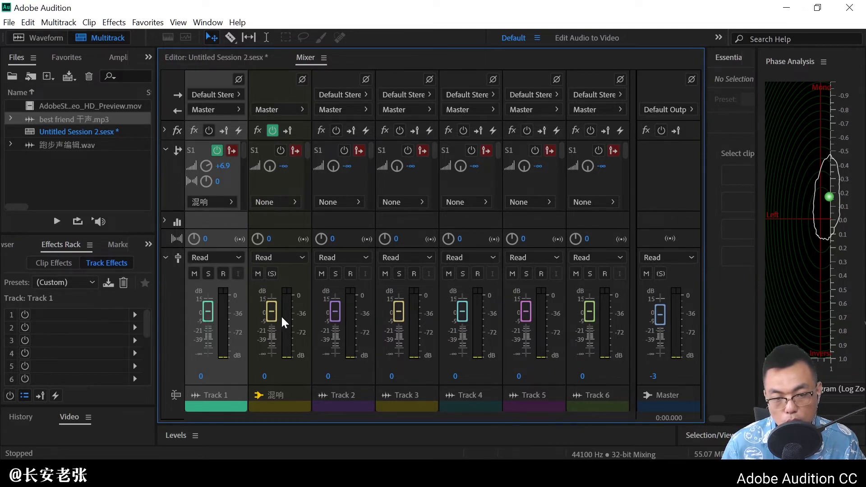
{"action": "key", "text": "space"}
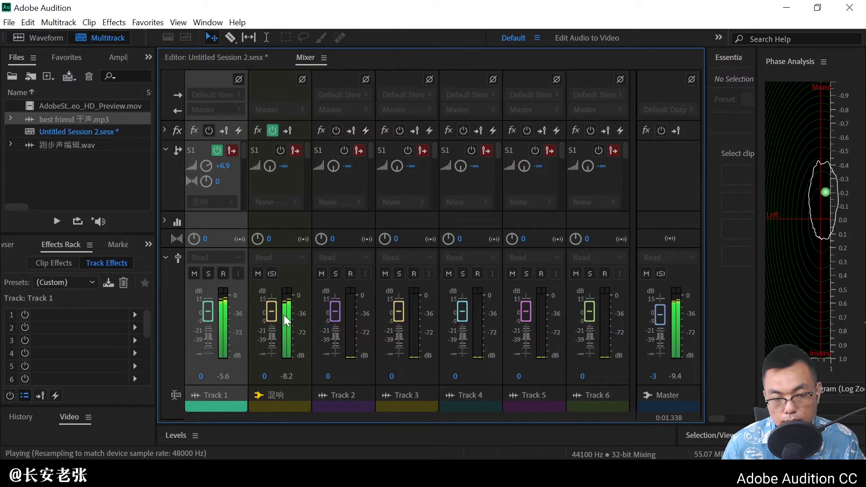
{"action": "key", "text": "space"}
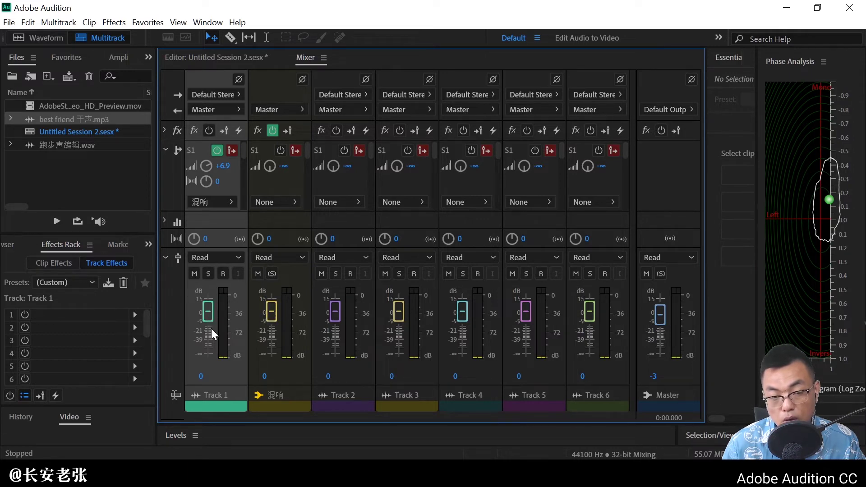
Play the session while lowering the 混响 bus fader to -∞ dB, and stop playback.
{"action": "key", "text": "space"}
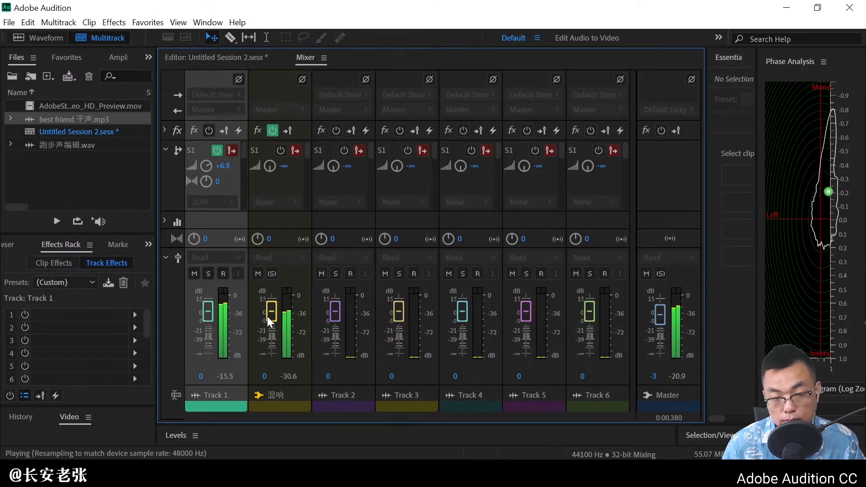
{"action": "left_click", "coordinate": [270, 313]}
{"action": "left_click_drag", "start_coordinate": [270, 313], "coordinate": [276, 348]}
{"action": "key", "text": "space"}
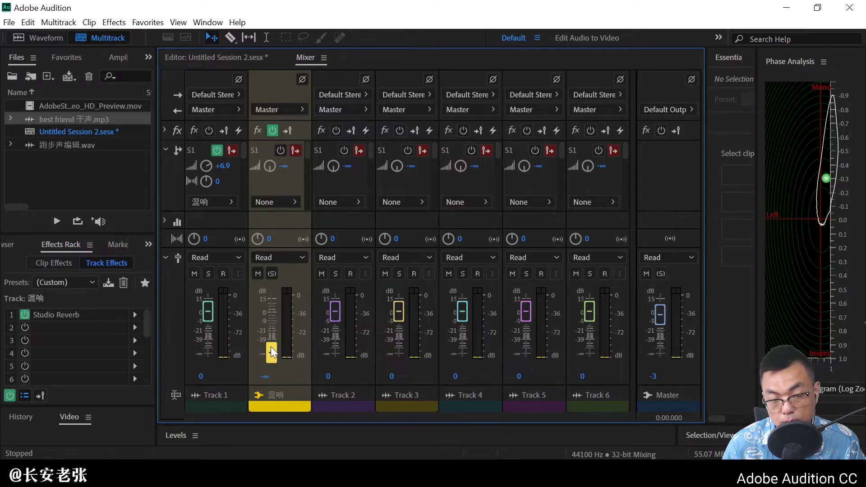
Audition the session with the 混响 bus fader at about 3.8 dB, and bring the fader down to about -0.5 dB.
{"action": "left_click_drag", "start_coordinate": [272, 347], "coordinate": [271, 302]}
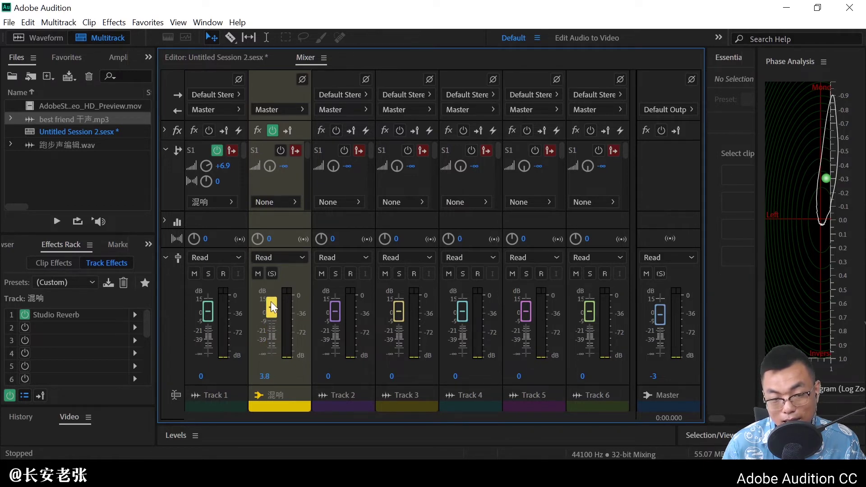
{"action": "key", "text": "space"}
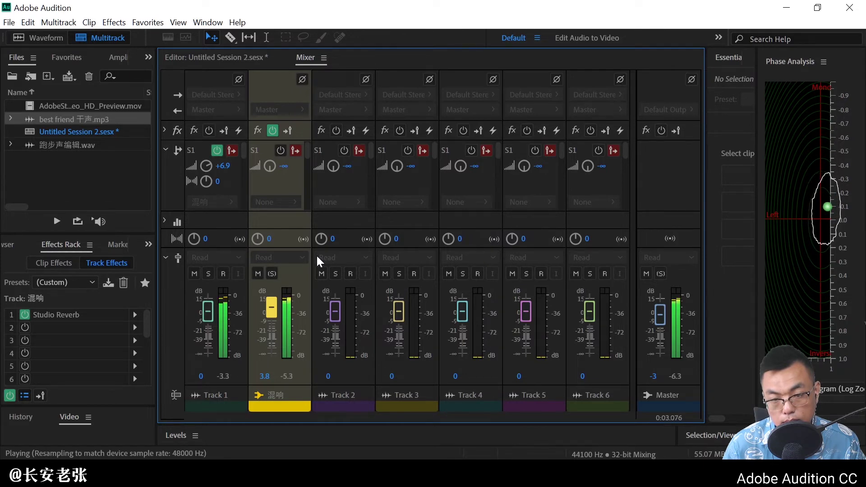
{"action": "key", "text": "space"}
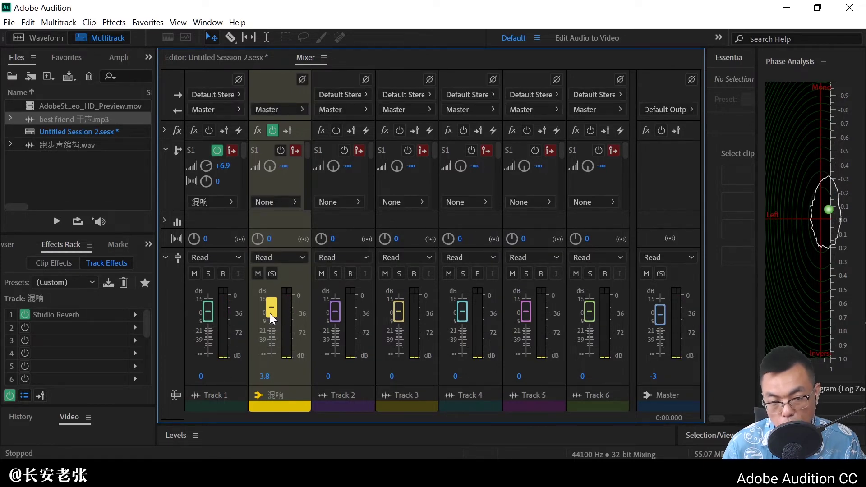
{"action": "left_click_drag", "start_coordinate": [271, 310], "coordinate": [275, 315]}
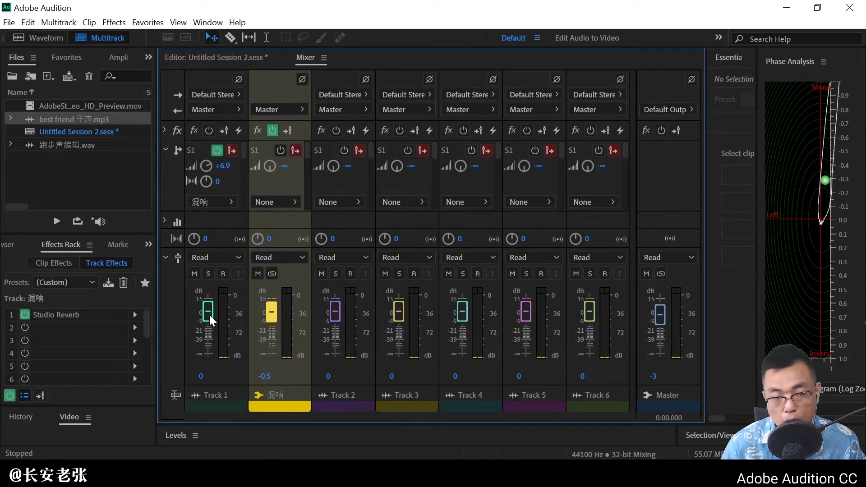
Switch Track 1's send to the 混响 bus from post-fader to pre-fader.
{"action": "left_click", "coordinate": [232, 151]}
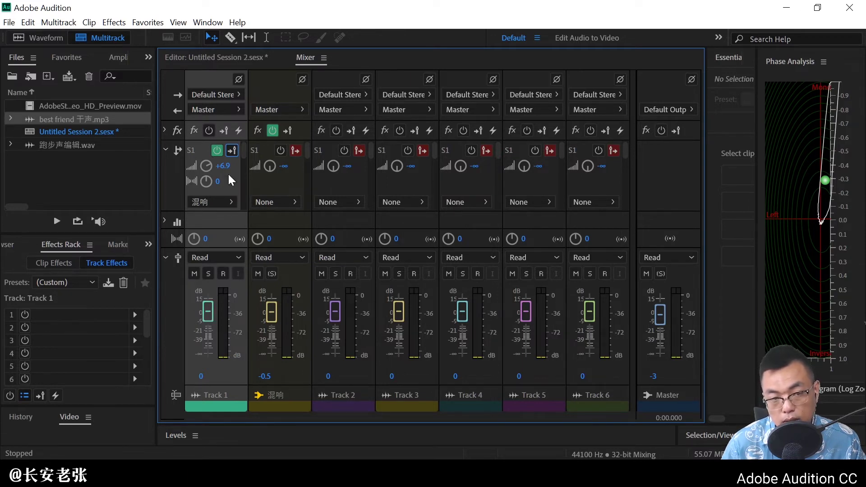
Switch Track 1's 混响 send to post-fader, and audition the session while moving Track 1's fader to about -1.7 dB and up to 1.7 dB.
{"action": "left_click", "coordinate": [231, 152]}
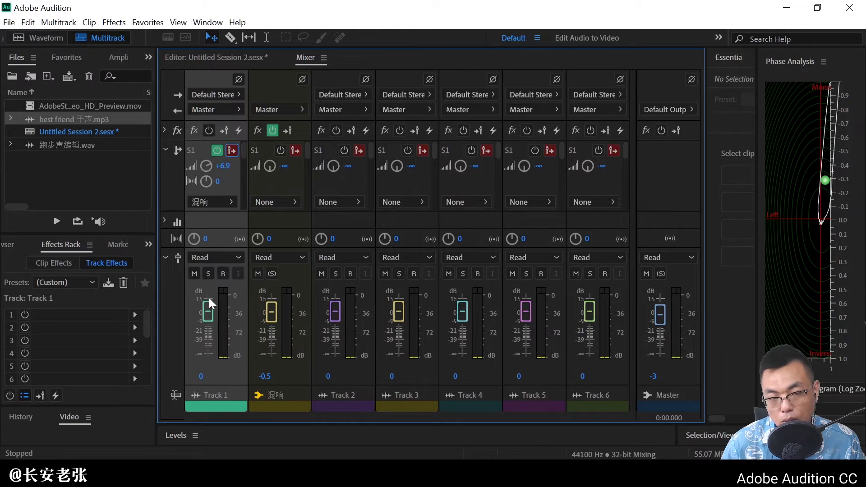
{"action": "key", "text": "space"}
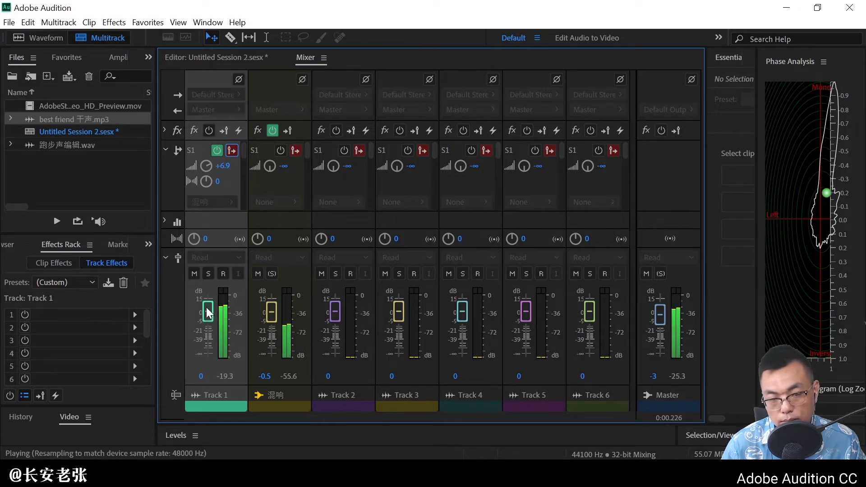
{"action": "mouse_move", "coordinate": [207, 307]}
{"action": "left_mouse_down"}
{"action": "mouse_move", "coordinate": [210, 353]}
{"action": "mouse_move", "coordinate": [210, 302]}
{"action": "mouse_move", "coordinate": [209, 346]}
{"action": "mouse_move", "coordinate": [212, 309]}
{"action": "left_mouse_up"}
{"action": "key", "text": "space"}
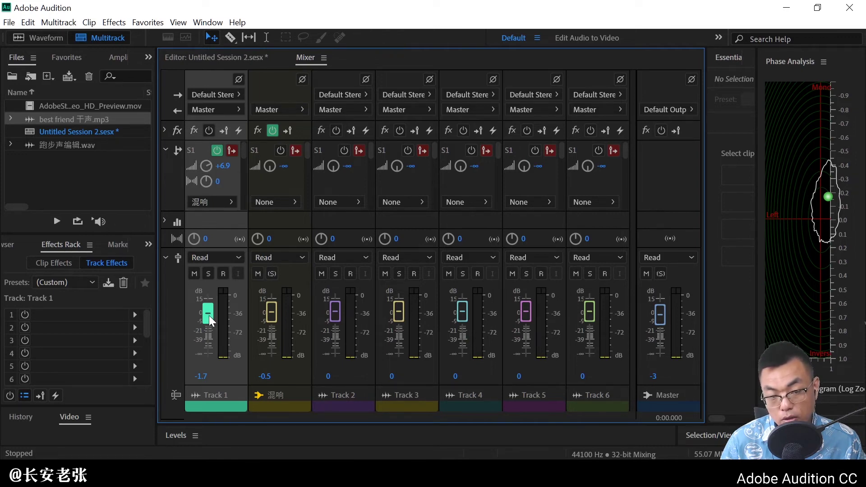
{"action": "key", "text": "space"}
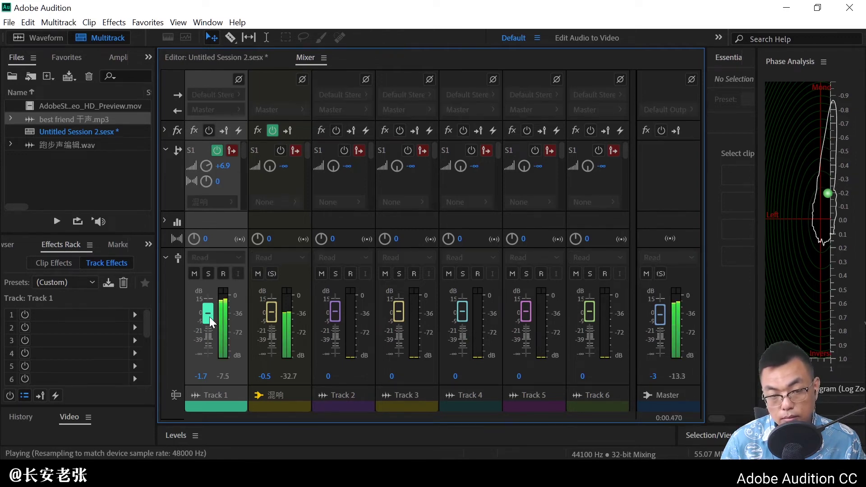
{"action": "mouse_move", "coordinate": [210, 317]}
{"action": "left_mouse_down"}
{"action": "mouse_move", "coordinate": [210, 357]}
{"action": "mouse_move", "coordinate": [213, 314]}
{"action": "left_mouse_up"}
{"action": "key", "text": "space"}
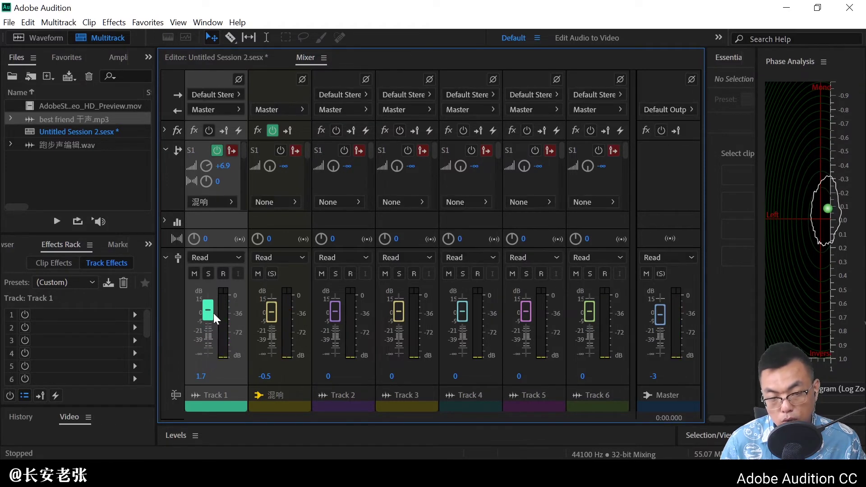
Switch Track 1's 混响 send to pre-fader, lower Track 1's fader to -∞ dB, and start playback.
{"action": "left_click", "coordinate": [230, 152]}
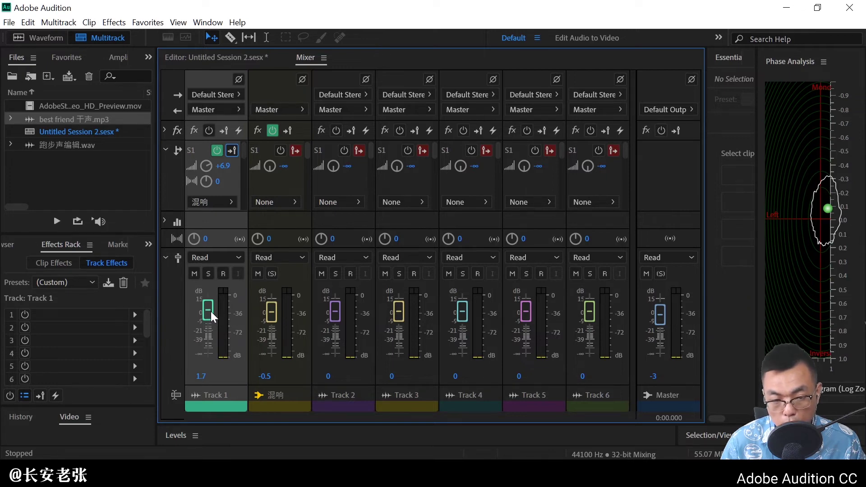
{"action": "left_click_drag", "start_coordinate": [210, 311], "coordinate": [208, 354]}
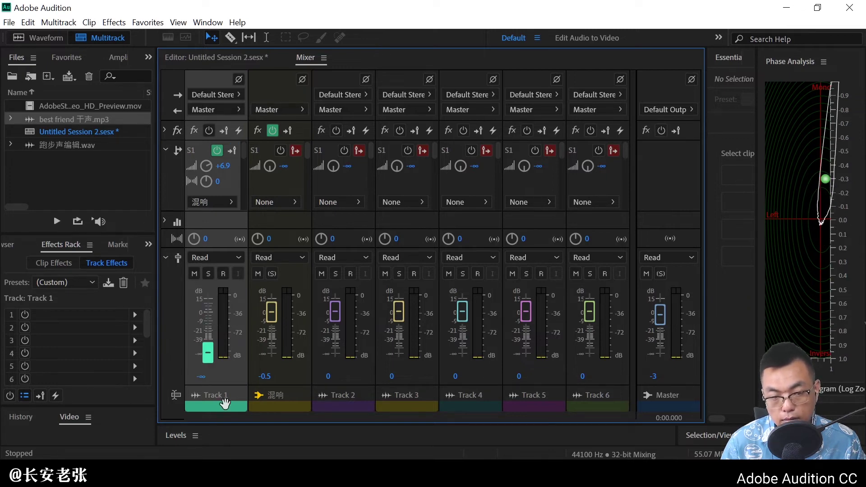
{"action": "key", "text": "space"}
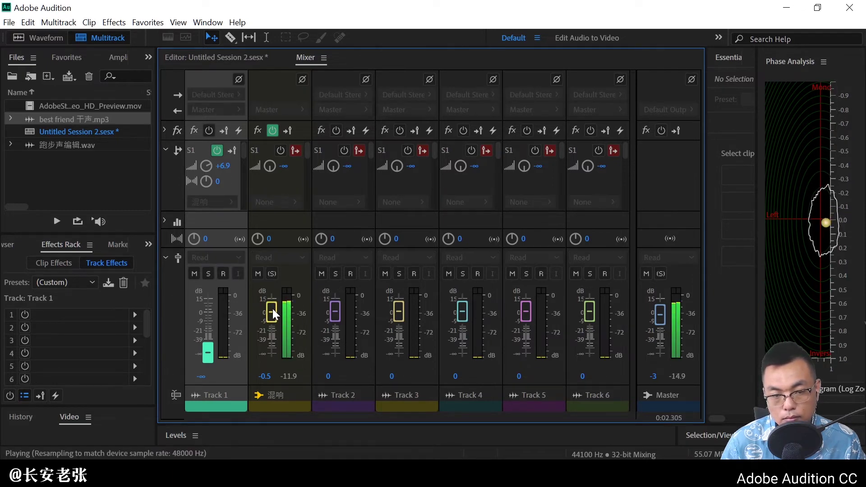
Raise the 混响 bus fader to about 2.5 dB, reduce Track 1's send level to about 2.1 dB, and stop playback.
{"action": "left_click_drag", "start_coordinate": [273, 309], "coordinate": [272, 305]}
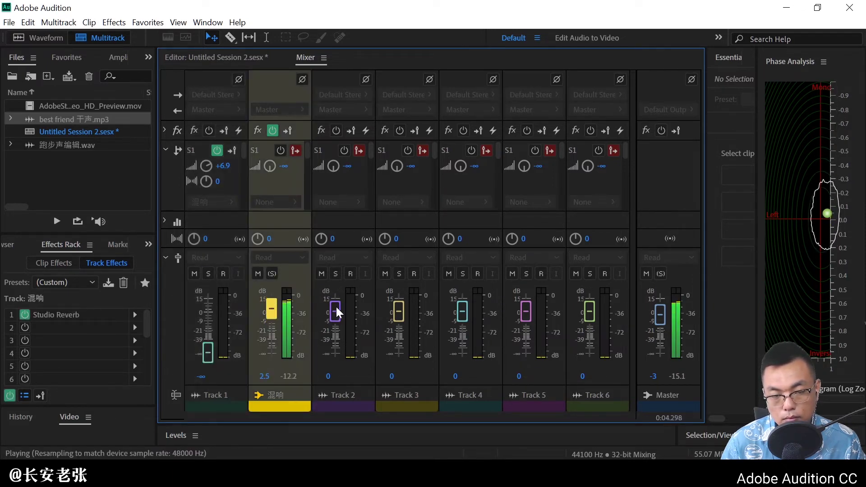
{"action": "left_click_drag", "start_coordinate": [215, 165], "coordinate": [197, 168]}
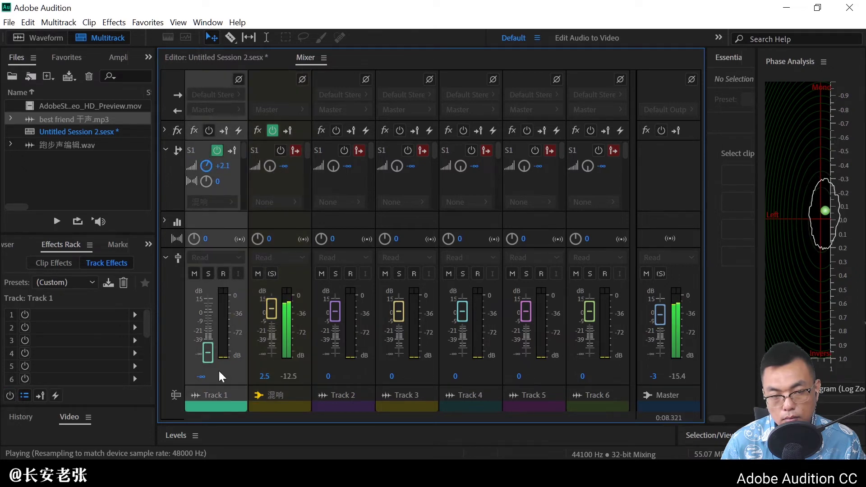
{"action": "key", "text": "space"}
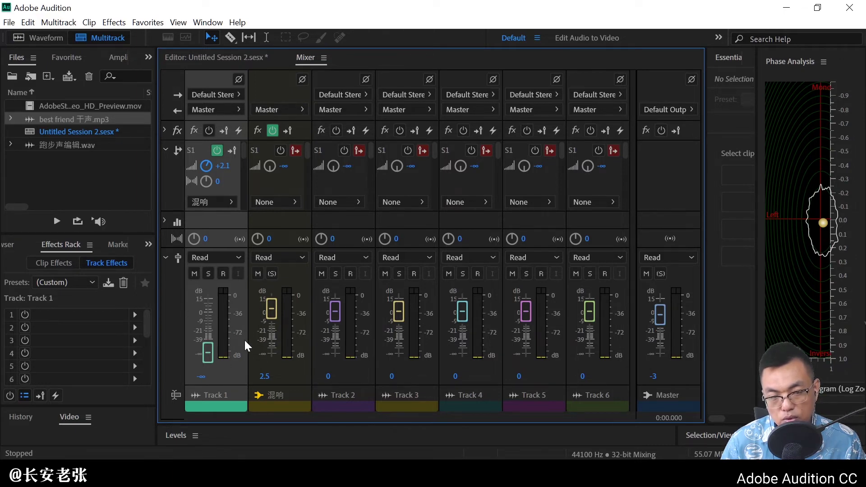
Play the session while raising Track 1's fader to about 2.9 dB, and toggle its send between post-fader and pre-fader.
{"action": "left_click", "coordinate": [206, 353]}
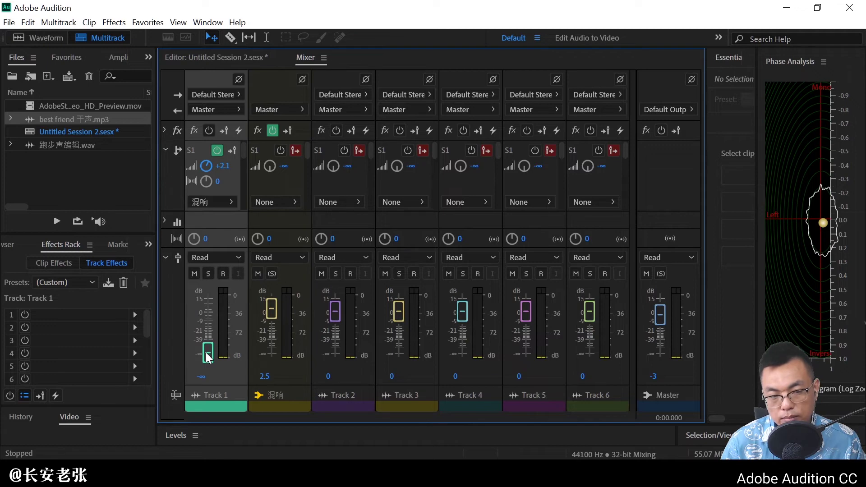
{"action": "key", "text": "space"}
{"action": "left_click_drag", "start_coordinate": [206, 352], "coordinate": [205, 309]}
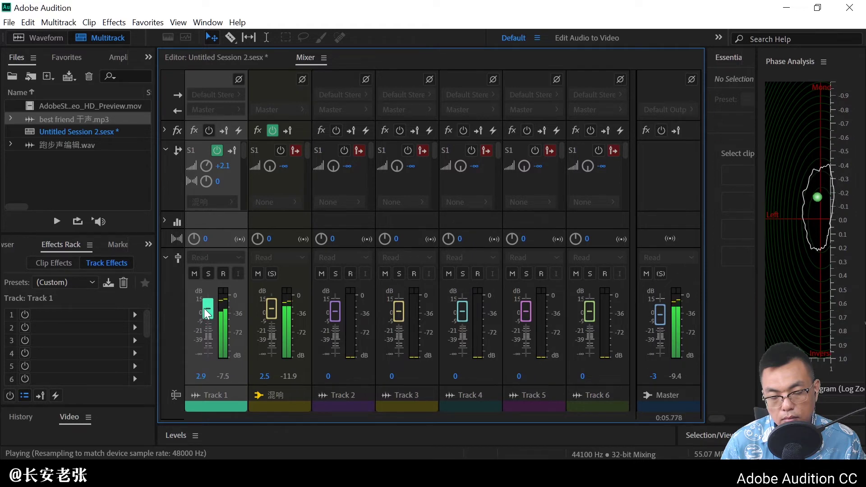
{"action": "key", "text": "space"}
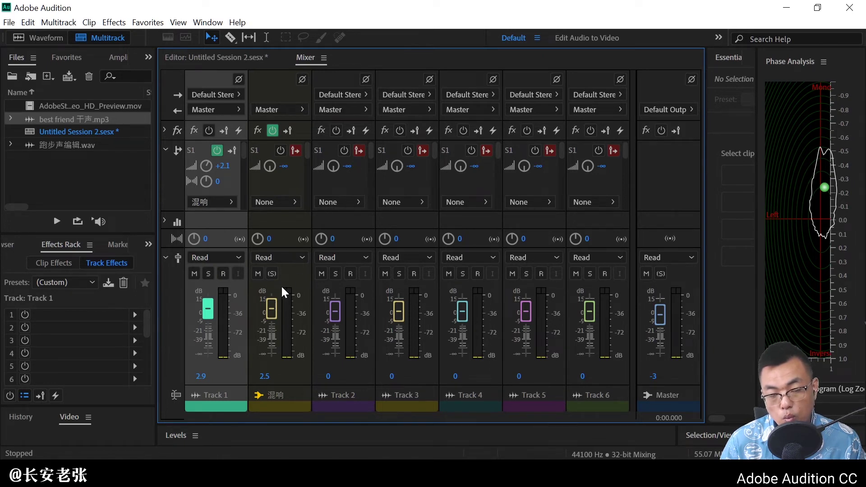
{"action": "left_click", "coordinate": [232, 151]}
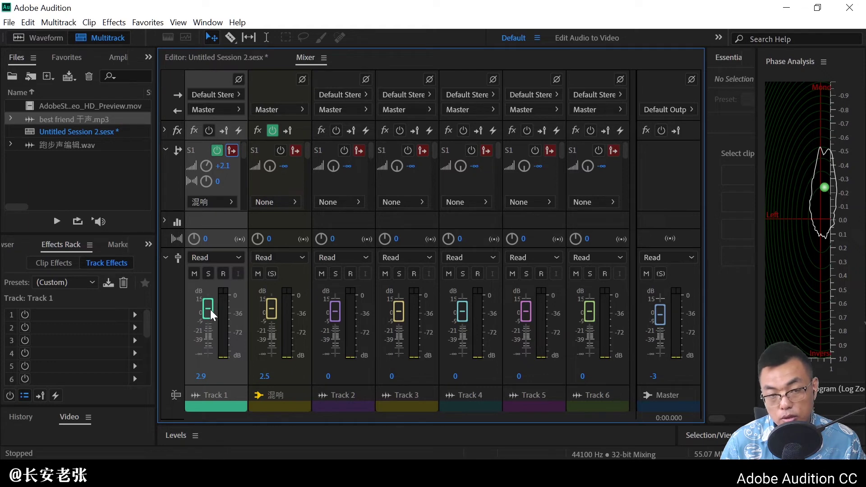
{"action": "left_click", "coordinate": [232, 150]}
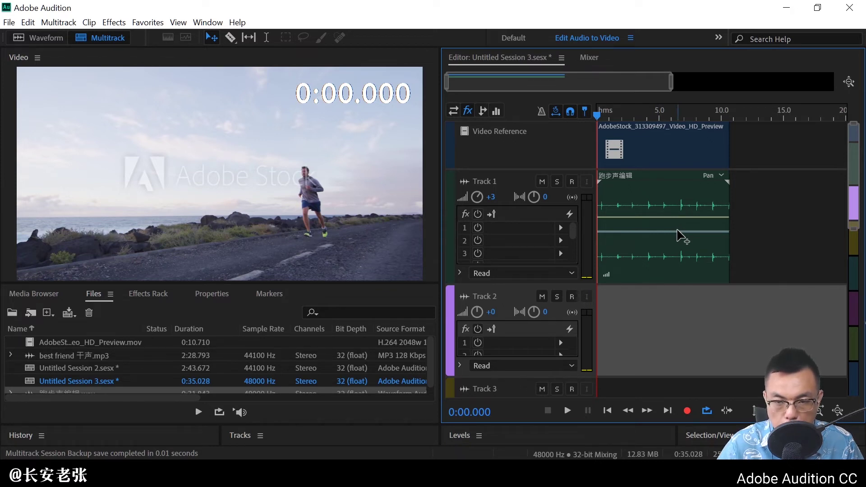
Audition the footsteps in Untitled Session 3, and route Track 1's S1 send to a new stereo bus.
{"action": "key", "text": "space"}
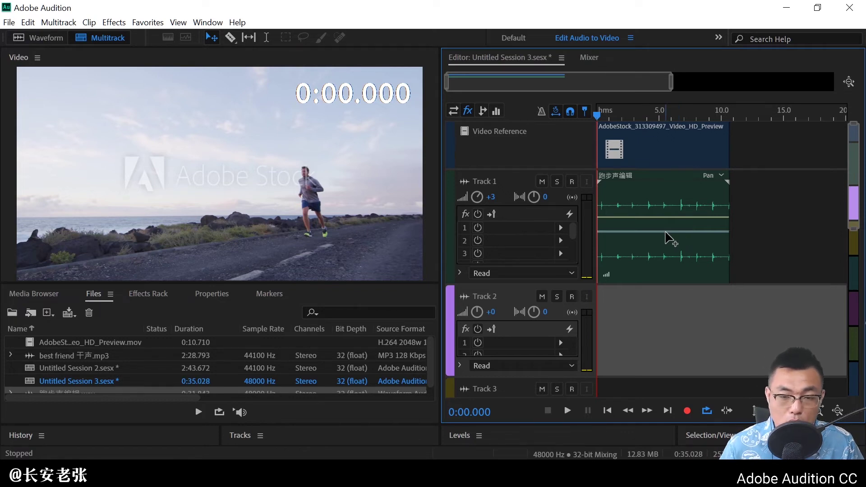
{"action": "left_click", "coordinate": [482, 109]}
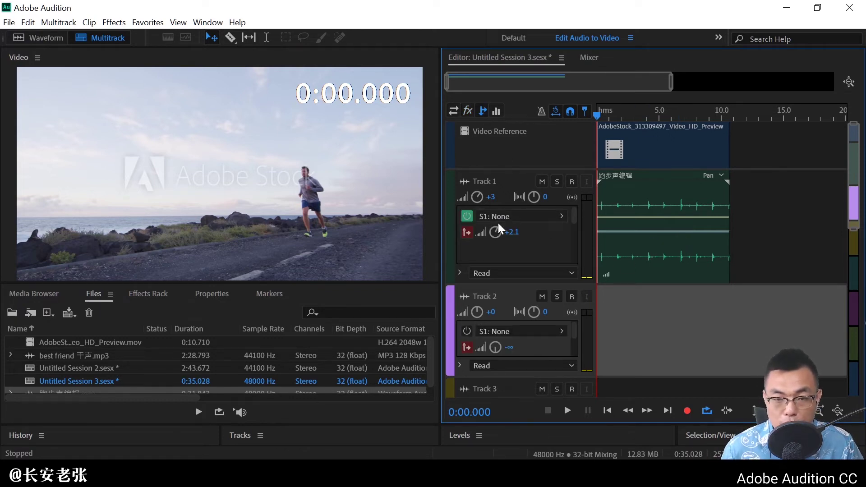
{"action": "left_click", "coordinate": [561, 217]}
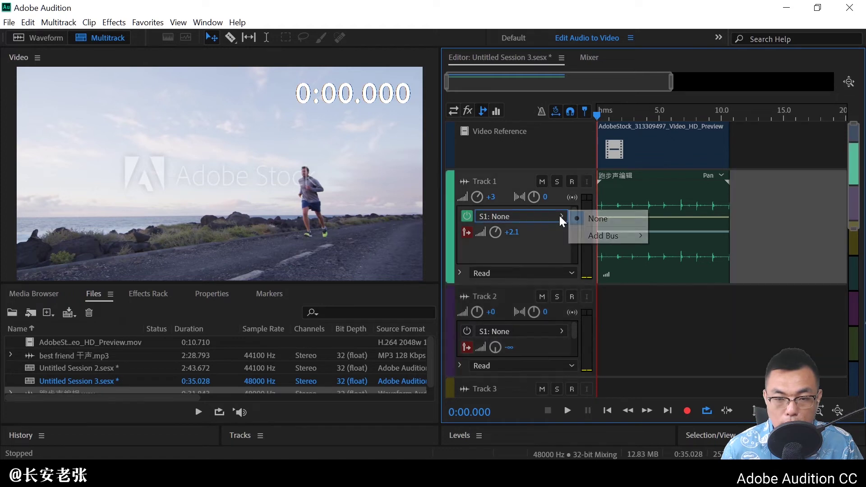
{"action": "mouse_move", "coordinate": [618, 236]}
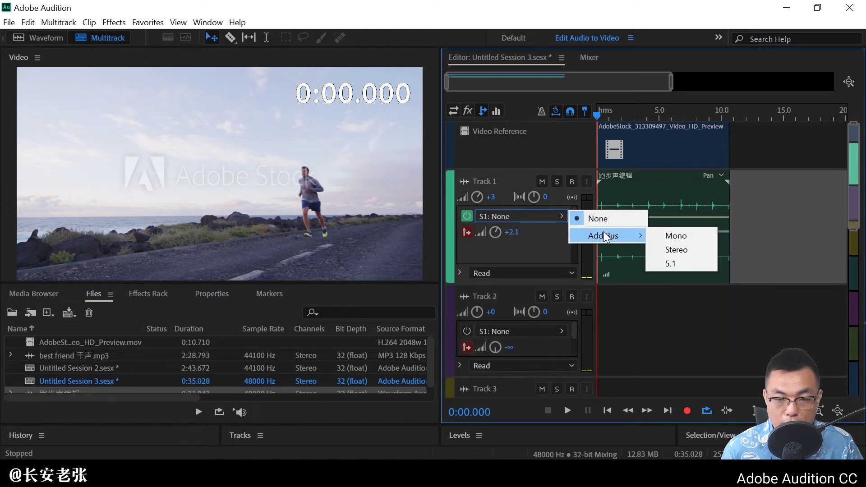
{"action": "left_click", "coordinate": [675, 251]}
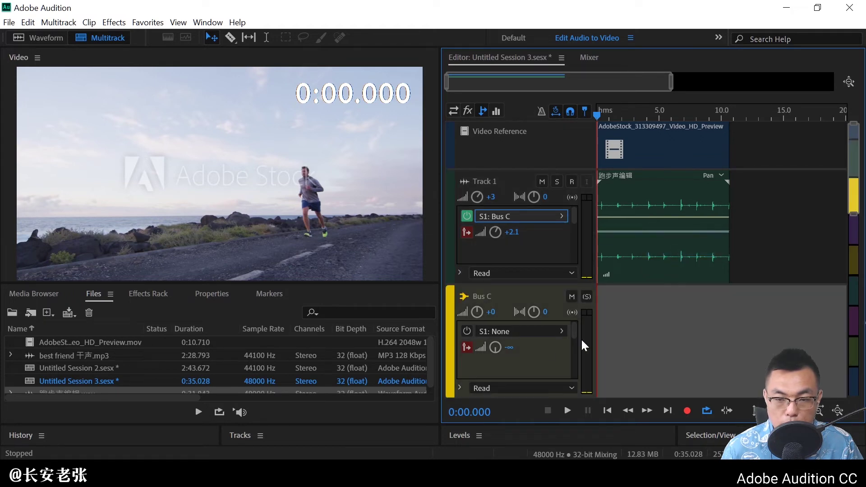
Add a Studio Reverb effect to Bus C's first effect slot with the Great Hall preset.
{"action": "left_click", "coordinate": [468, 111]}
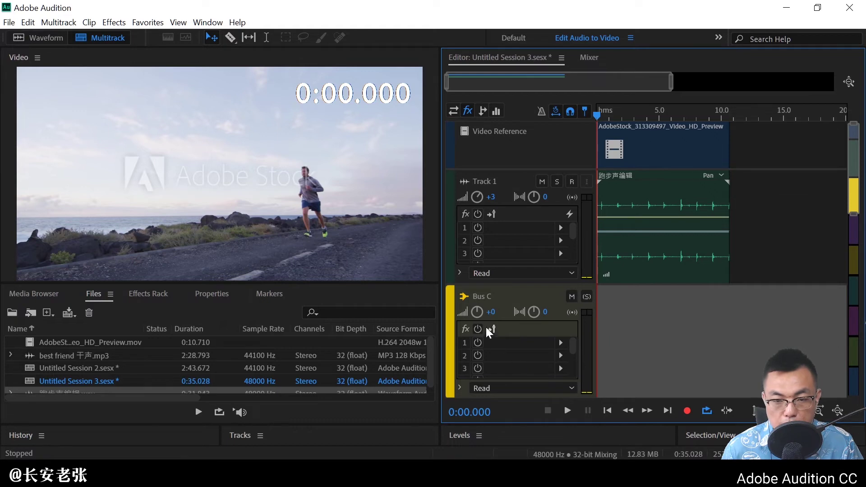
{"action": "left_click", "coordinate": [565, 343]}
{"action": "mouse_move", "coordinate": [660, 256]}
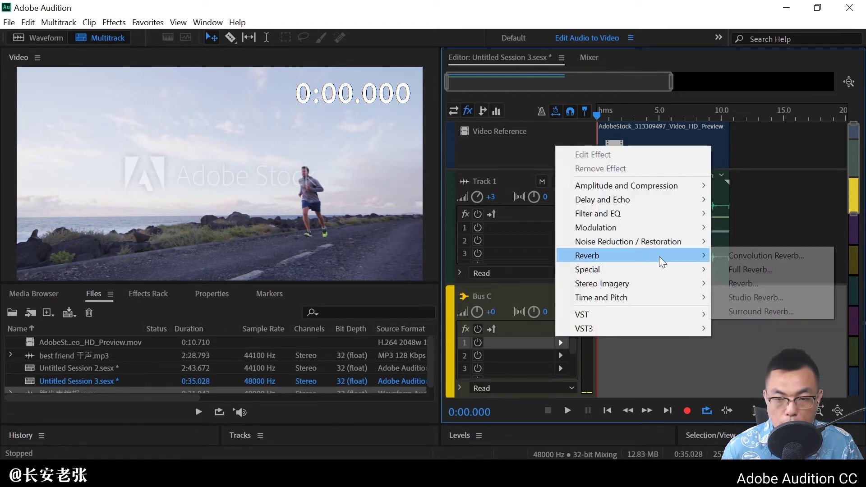
{"action": "left_click", "coordinate": [752, 298]}
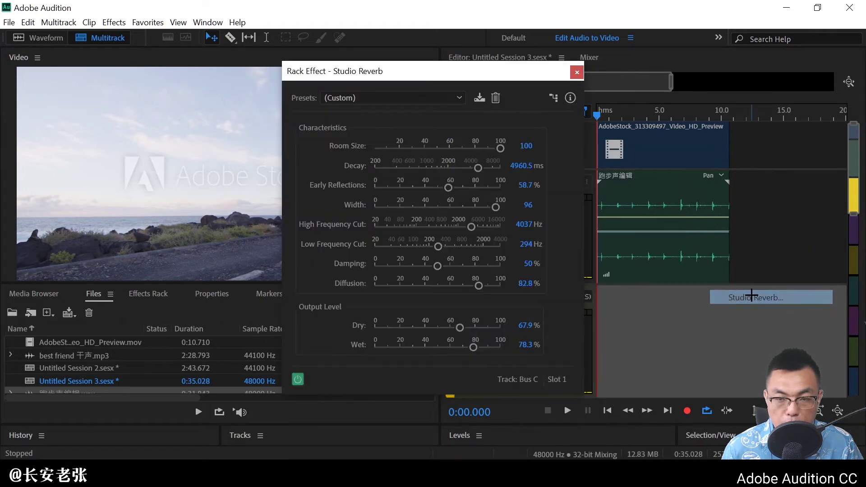
{"action": "left_click_drag", "start_coordinate": [442, 74], "coordinate": [571, 93]}
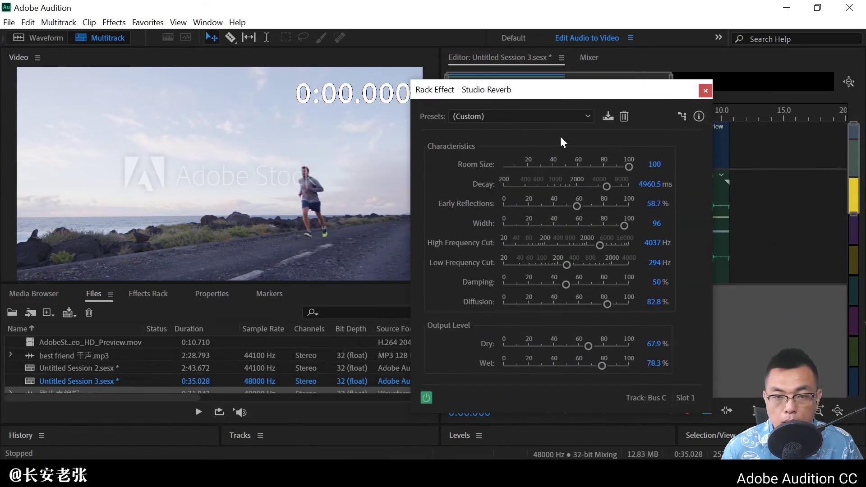
{"action": "left_click", "coordinate": [562, 115]}
{"action": "left_click", "coordinate": [562, 115]}
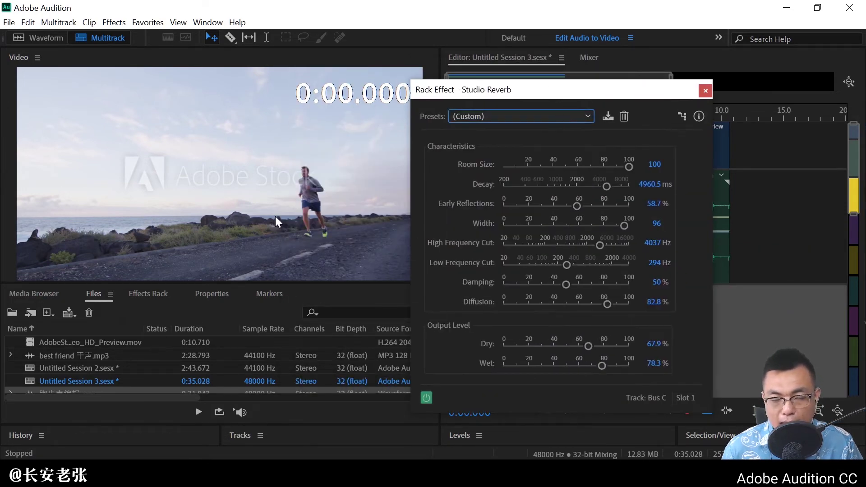
{"action": "left_click", "coordinate": [547, 116]}
{"action": "left_click", "coordinate": [543, 185]}
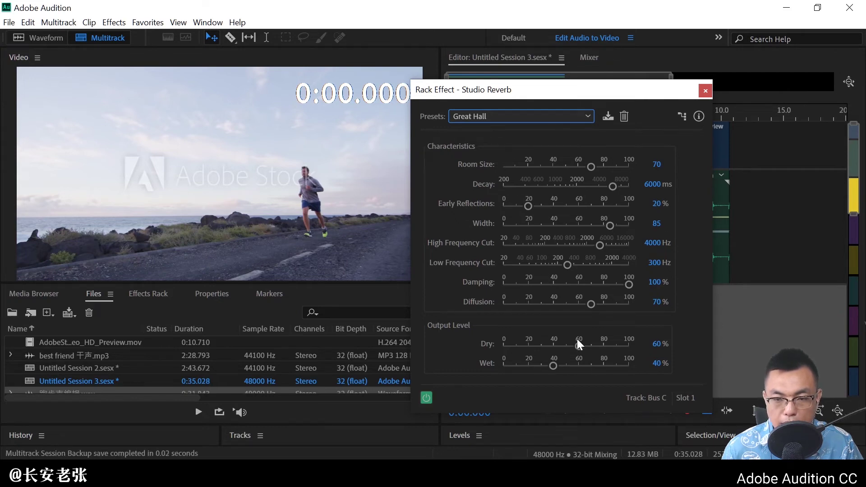
Set the Studio Reverb output to 0% dry and 100% wet, and close the effect settings.
{"action": "left_click_drag", "start_coordinate": [578, 346], "coordinate": [326, 346]}
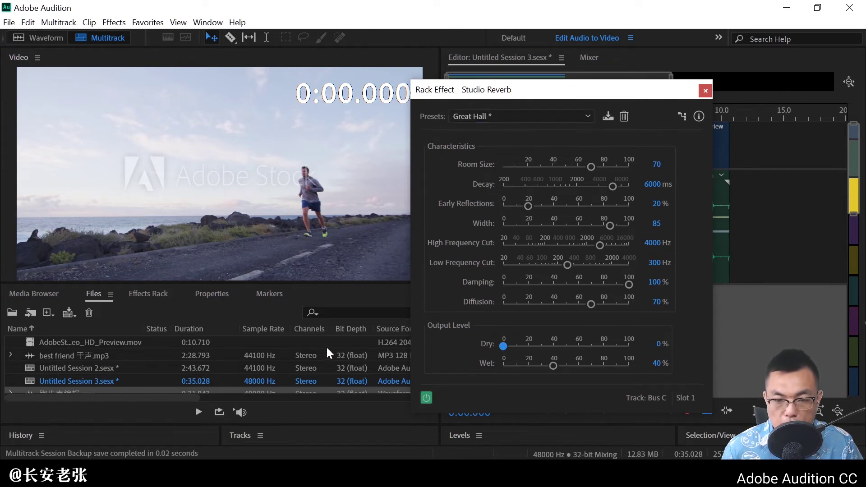
{"action": "left_click_drag", "start_coordinate": [553, 366], "coordinate": [632, 366]}
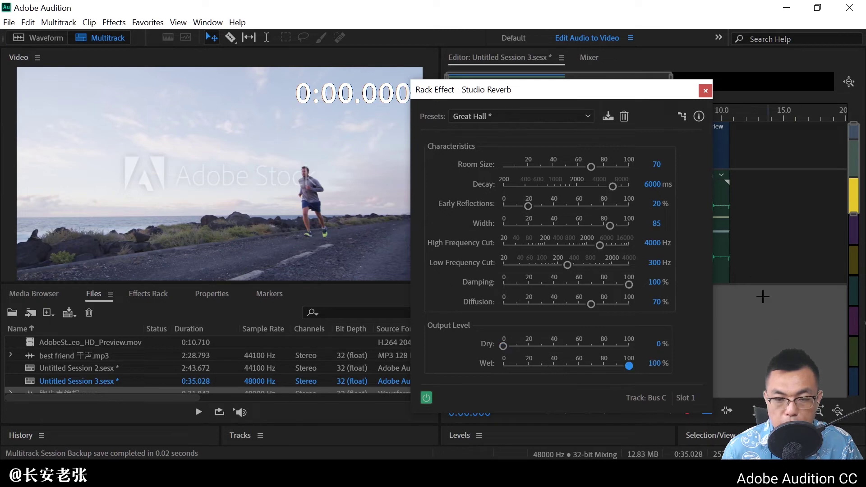
{"action": "left_click", "coordinate": [705, 91]}
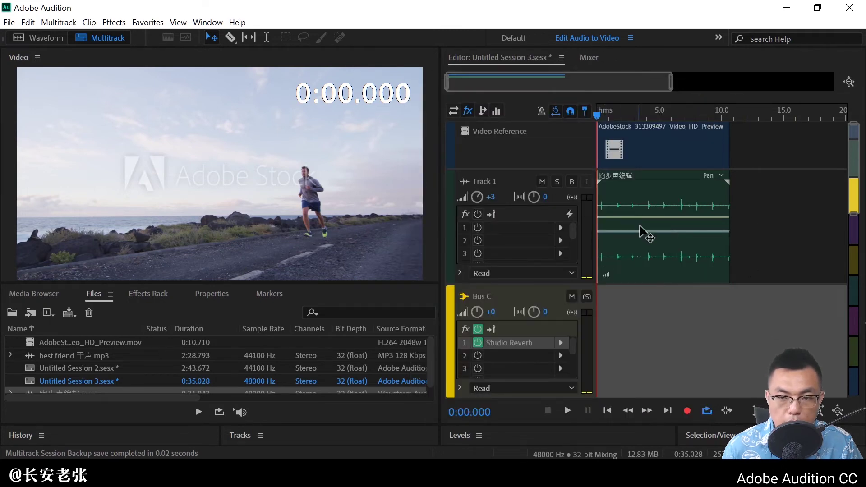
Switch Track 1's send to Bus C to pre-fader, and check the track and bus effect slots in the Mixer.
{"action": "left_click", "coordinate": [483, 111]}
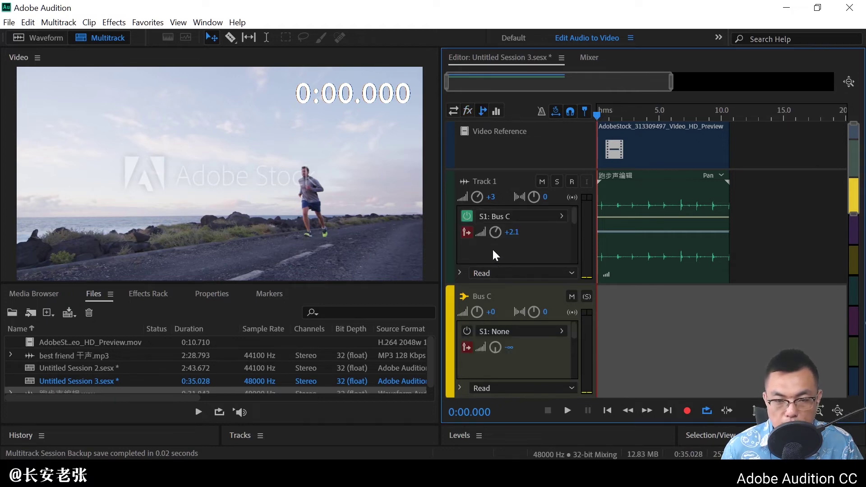
{"action": "left_click", "coordinate": [470, 235]}
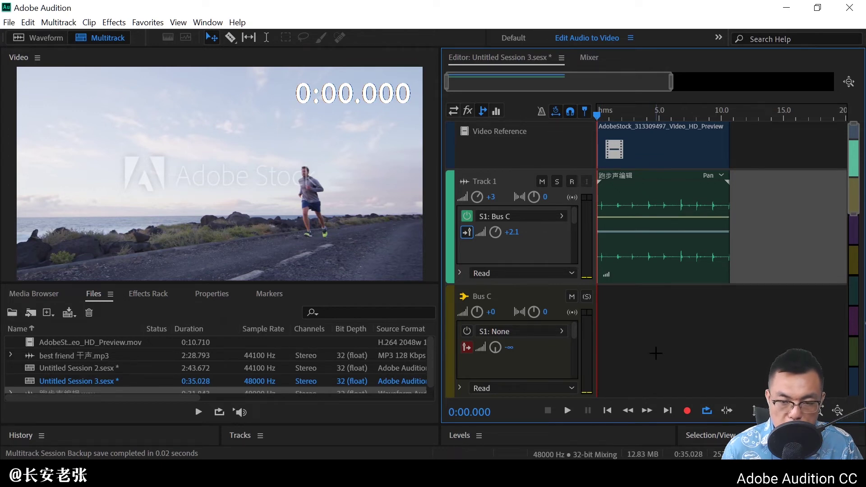
{"action": "left_click", "coordinate": [590, 58]}
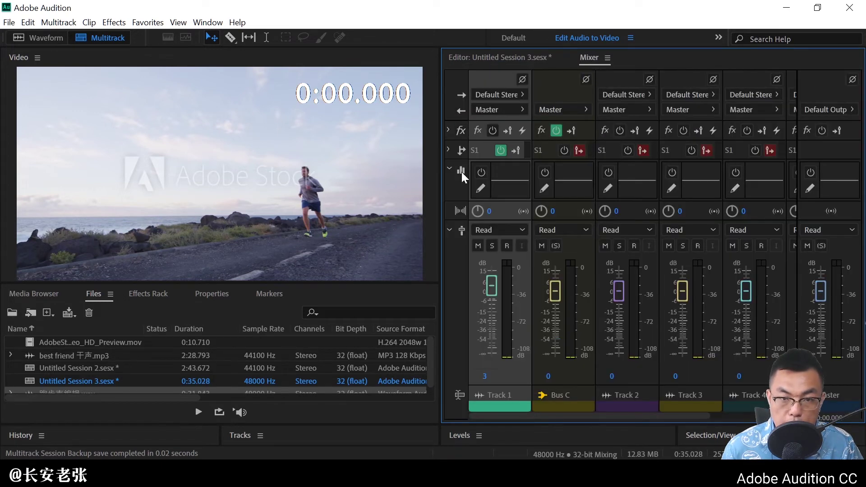
{"action": "left_click", "coordinate": [448, 130]}
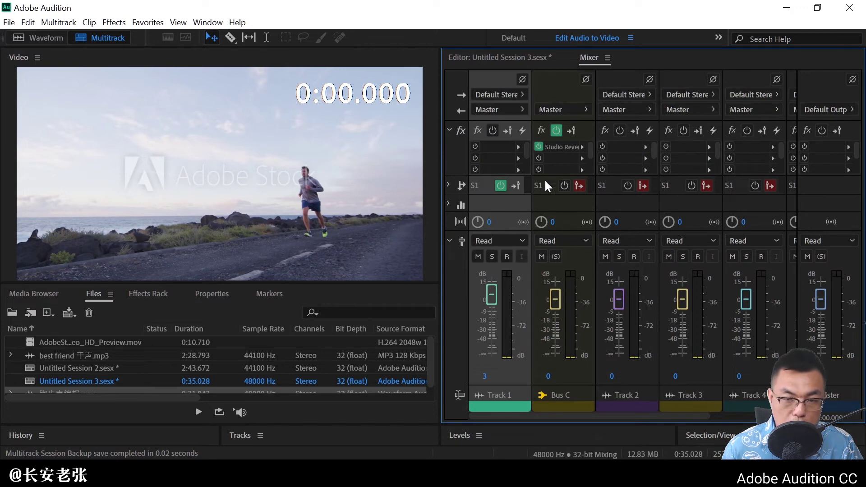
{"action": "left_click", "coordinate": [509, 59]}
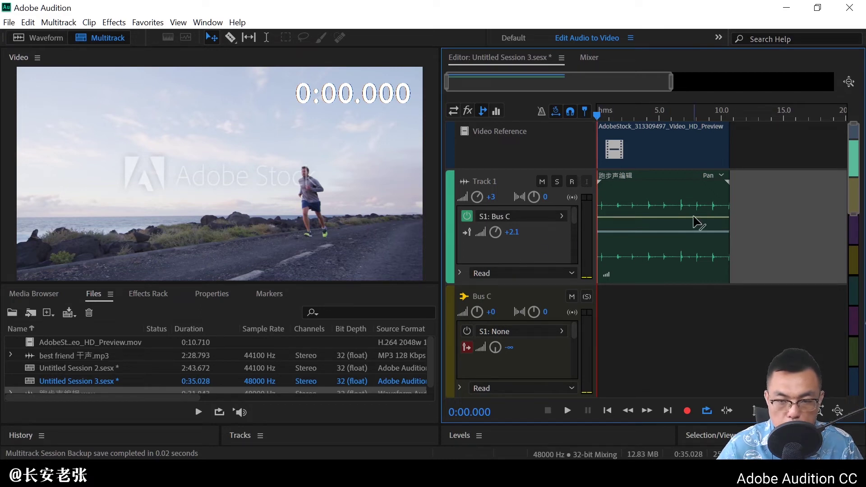
Audition the footsteps with the reverb bus active, and compare them with Bus C muted in the Mixer.
{"action": "key", "text": "space"}
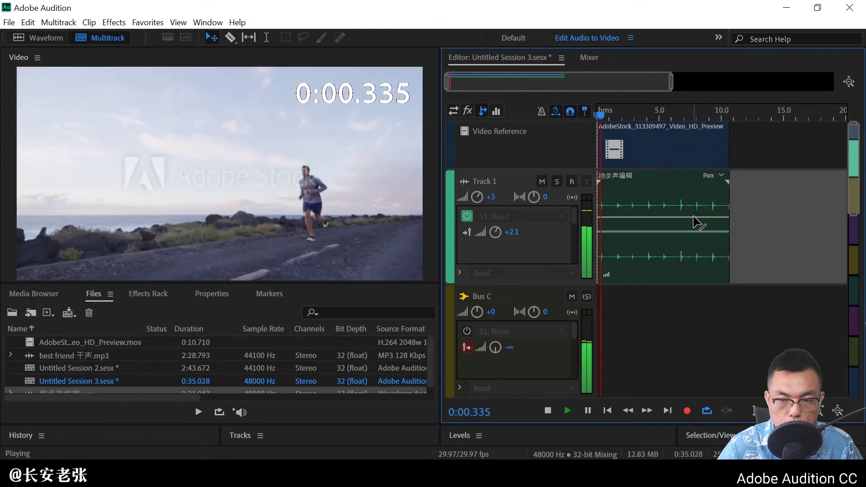
{"action": "key", "text": "space"}
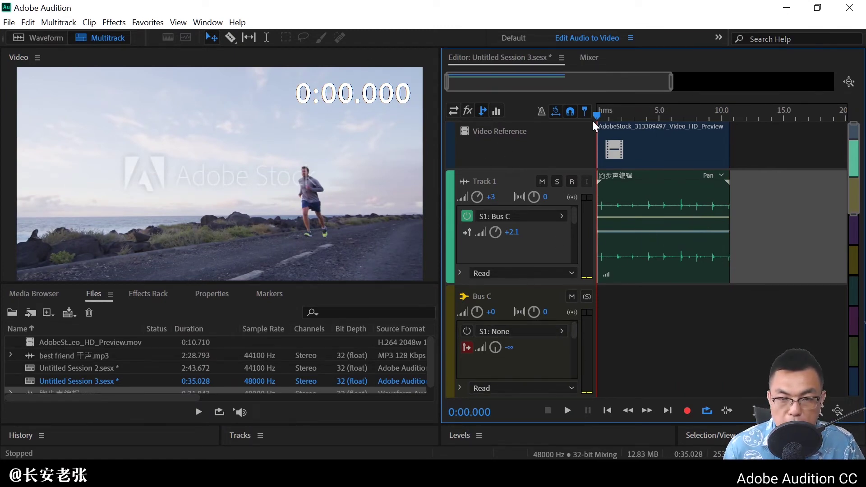
{"action": "left_click", "coordinate": [586, 57]}
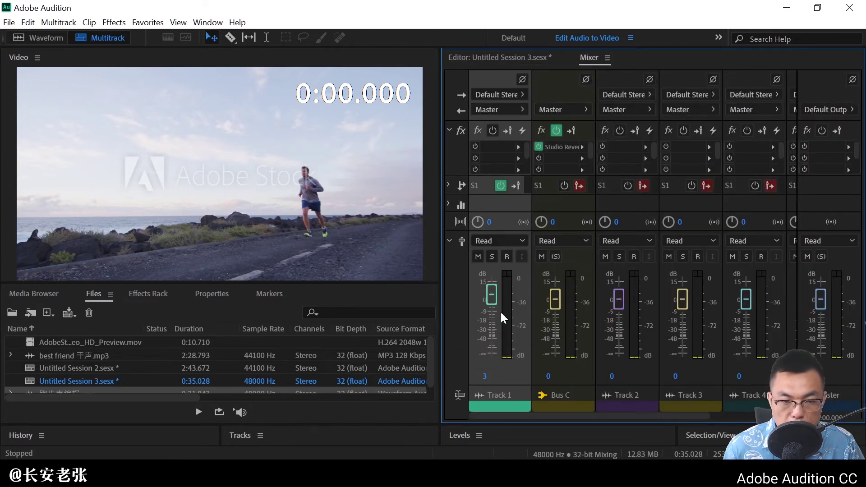
{"action": "left_click", "coordinate": [541, 256]}
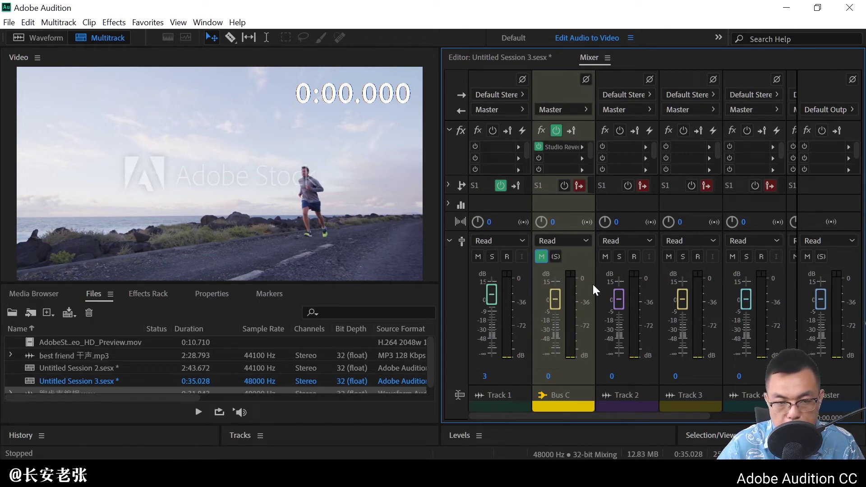
{"action": "key", "text": "space"}
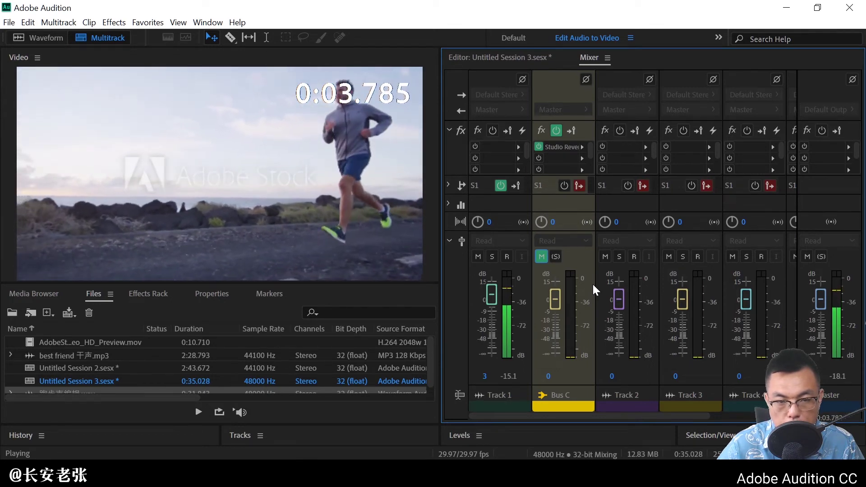
{"action": "key", "text": "space"}
Mute Track 1 and unmute Bus C, and audition the reverb signal on its own.
{"action": "left_click", "coordinate": [478, 257]}
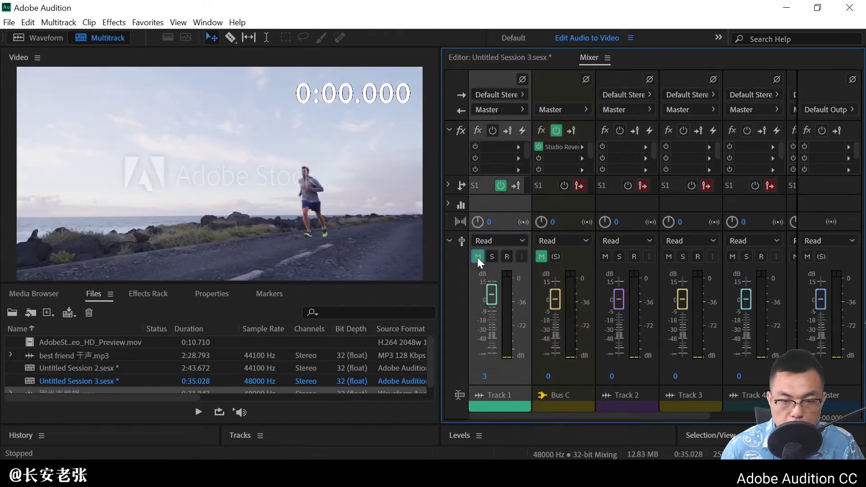
{"action": "left_click", "coordinate": [542, 256]}
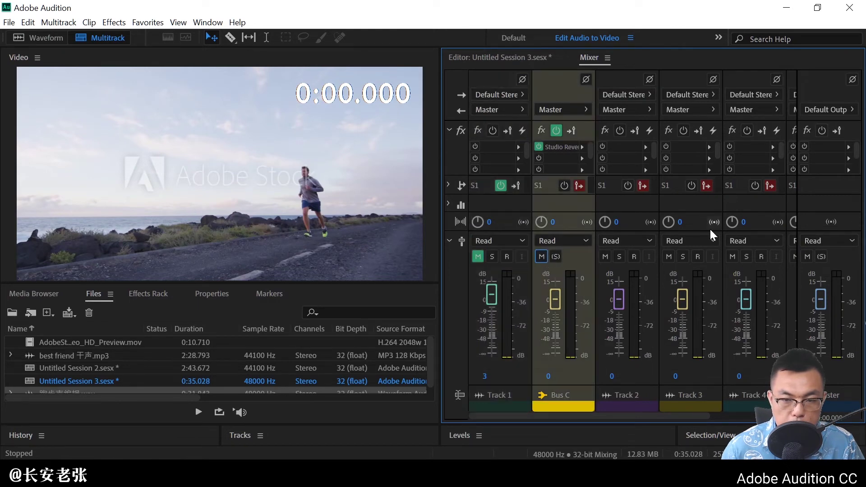
{"action": "key", "text": "space"}
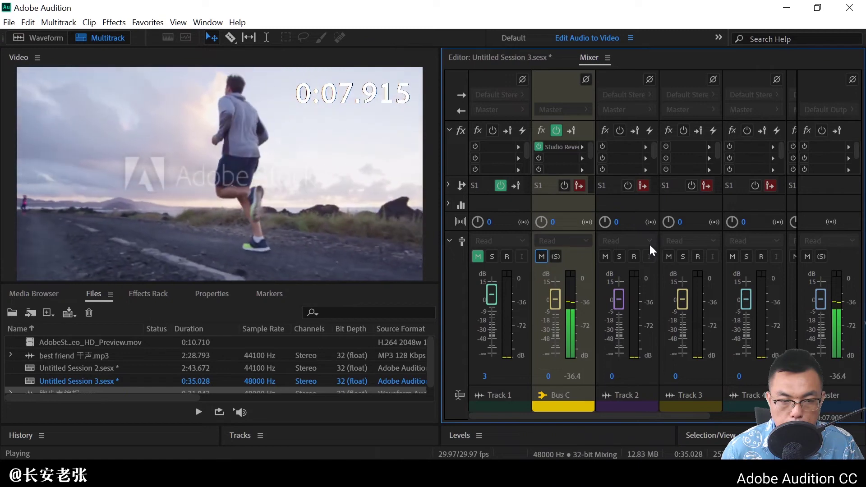
{"action": "key", "text": "space"}
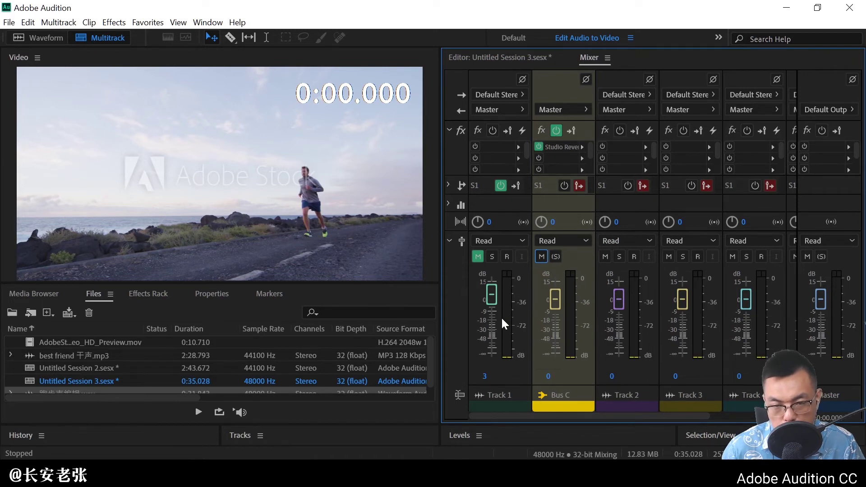
Unmute Track 1 and lower its volume fader to about -16.4 dB while auditioning the mix.
{"action": "left_click_drag", "start_coordinate": [494, 296], "coordinate": [493, 329]}
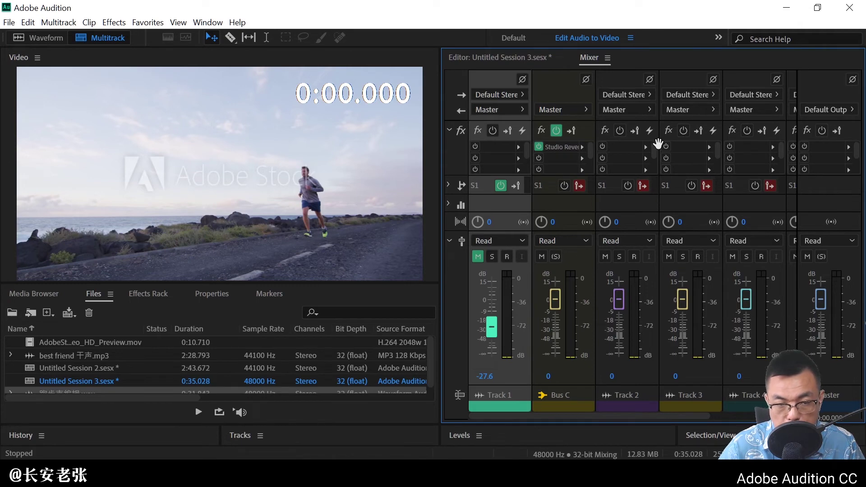
{"action": "left_click", "coordinate": [478, 257]}
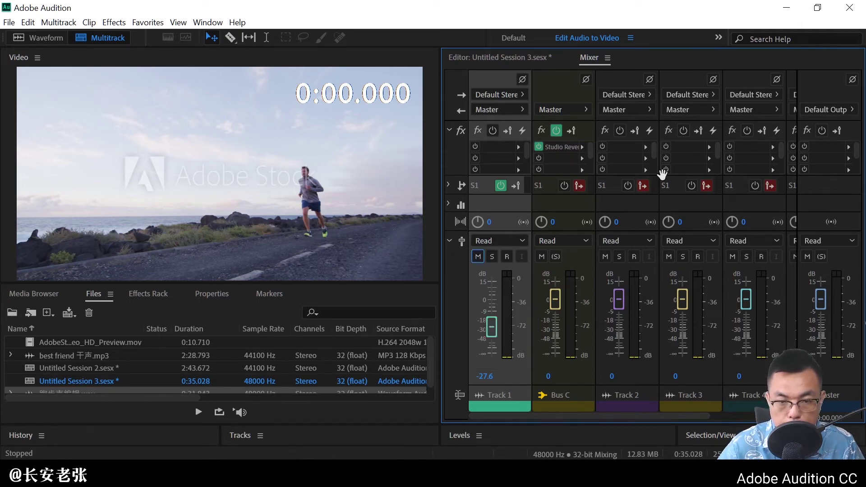
{"action": "key", "text": "space"}
{"action": "key", "text": "space"}
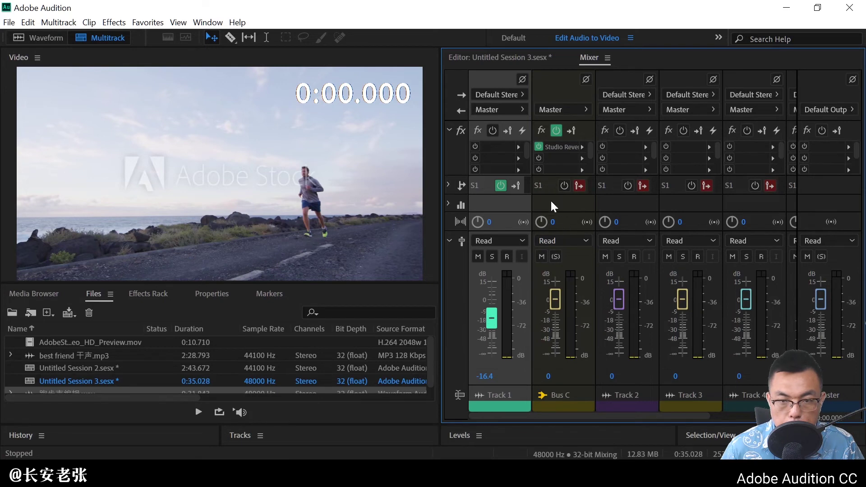
Lower Bus C's volume fader to about -7.5 dB and audition the balance of footsteps and reverb.
{"action": "left_click_drag", "start_coordinate": [550, 297], "coordinate": [553, 308]}
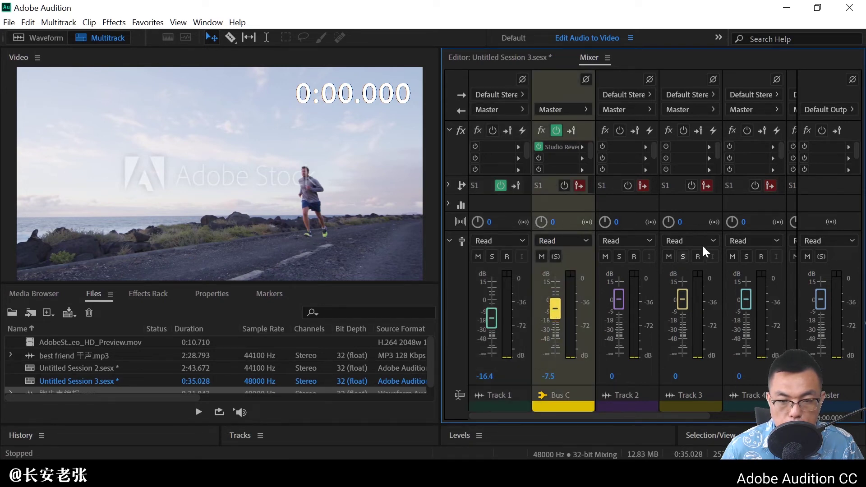
{"action": "key", "text": "space"}
{"action": "key", "text": "space"}
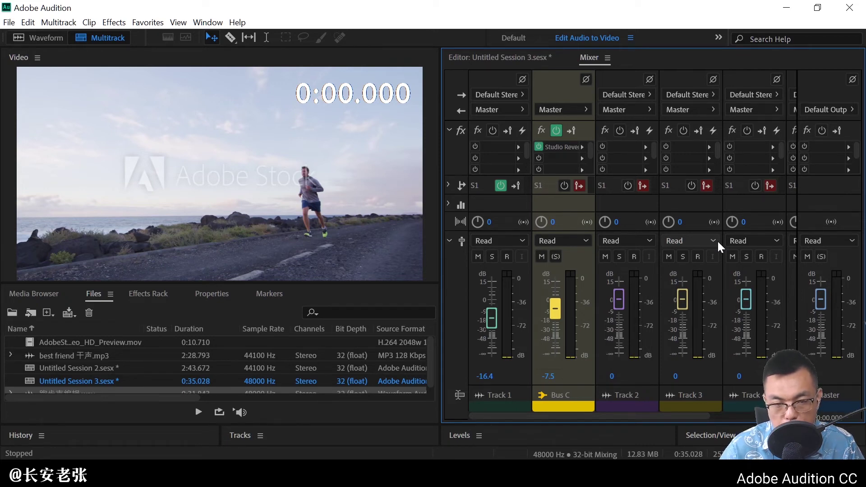
{"action": "key", "text": "space"}
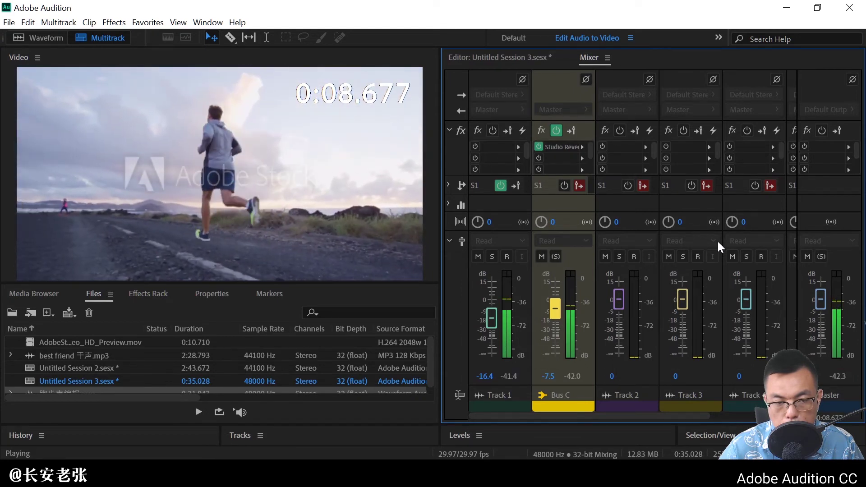
{"action": "key", "text": "space"}
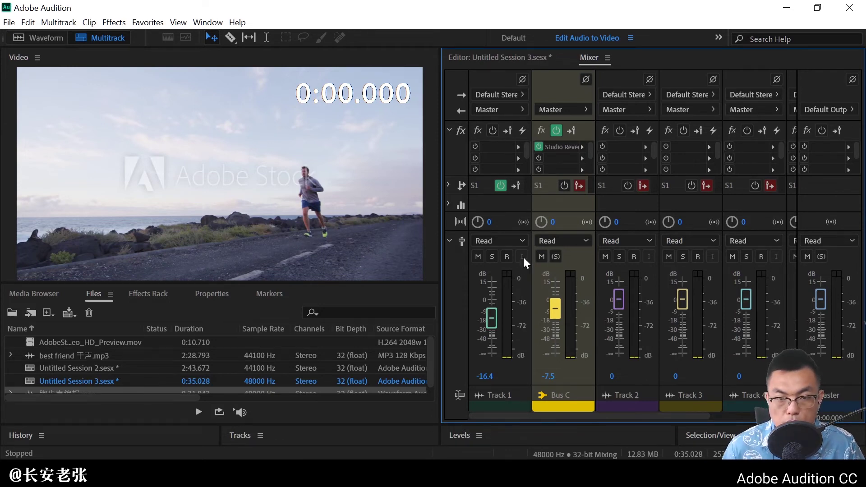
Record Track 1's volume fader automation in Write mode during playback, and play back the recorded moves.
{"action": "left_click", "coordinate": [507, 245]}
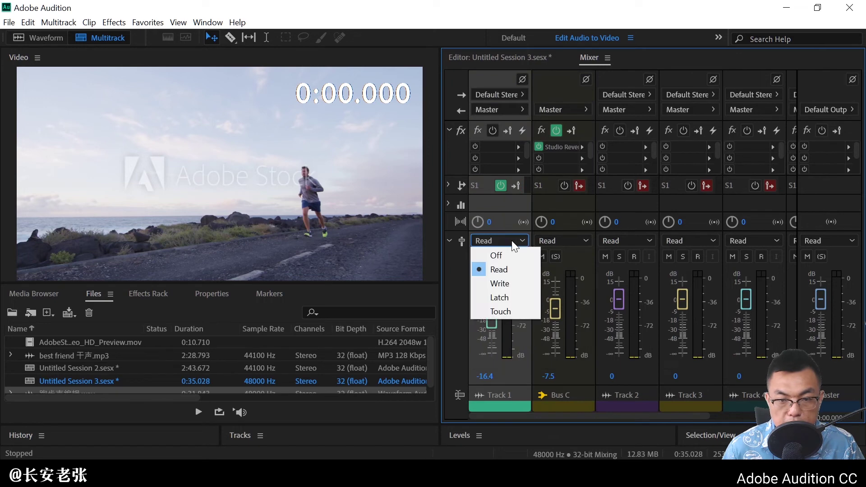
{"action": "left_click", "coordinate": [510, 280]}
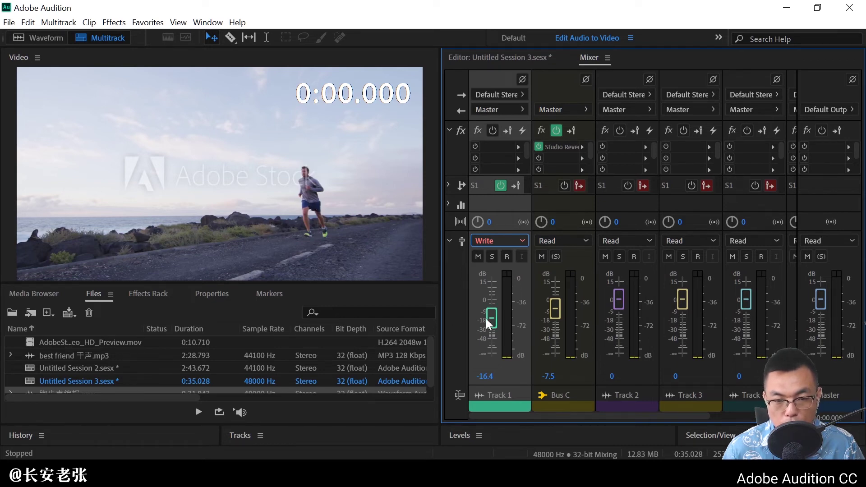
{"action": "key", "text": "space"}
{"action": "mouse_move", "coordinate": [494, 319]}
{"action": "left_mouse_down"}
{"action": "mouse_move", "coordinate": [489, 286]}
{"action": "mouse_move", "coordinate": [493, 306]}
{"action": "left_mouse_up"}
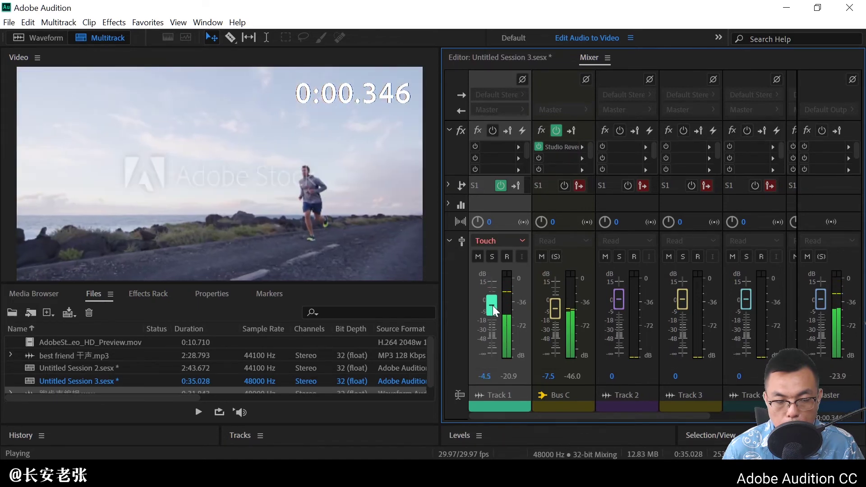
{"action": "key", "text": "space"}
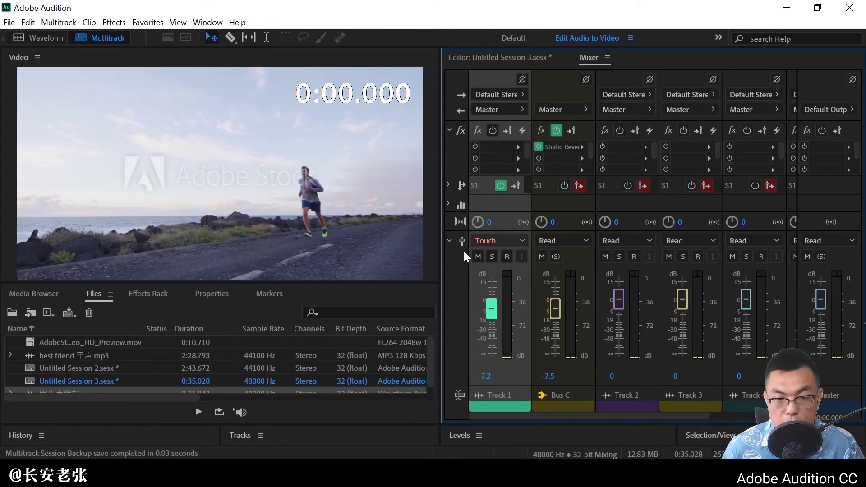
{"action": "key", "text": "space"}
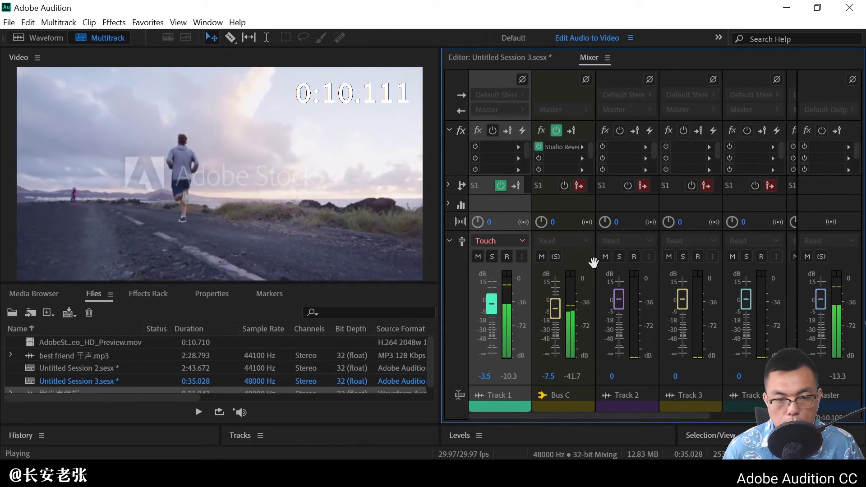
{"action": "key", "text": "space"}
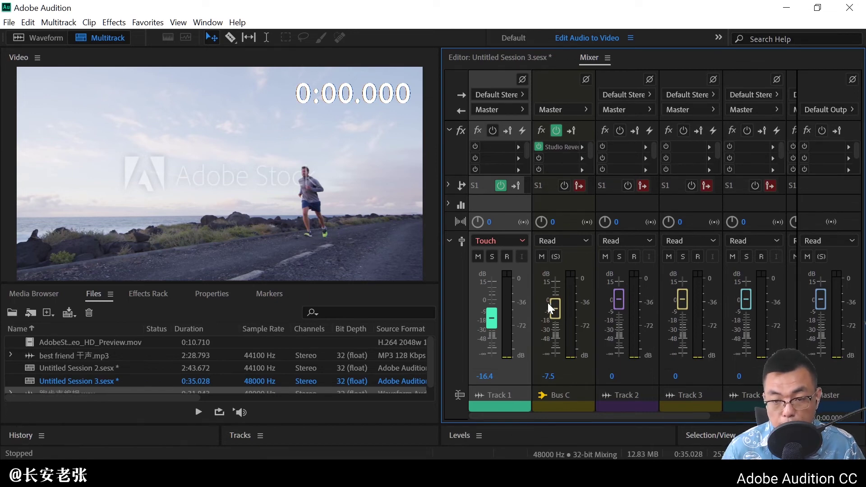
Record Bus C's volume fader automation in Write mode during playback, and review it with Track 1's automation.
{"action": "left_click", "coordinate": [568, 240]}
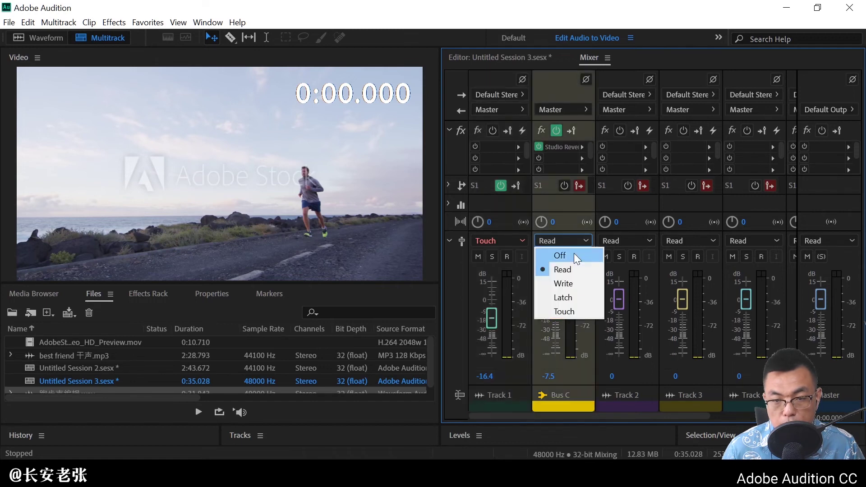
{"action": "left_click", "coordinate": [582, 283]}
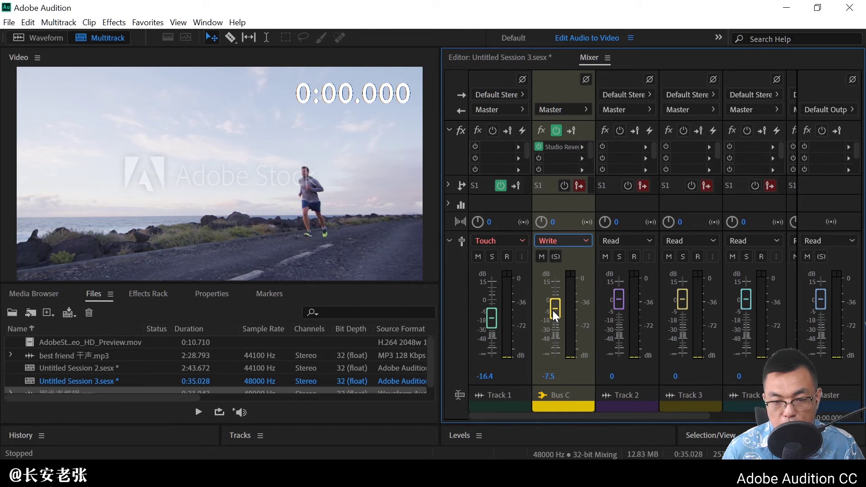
{"action": "key", "text": "space"}
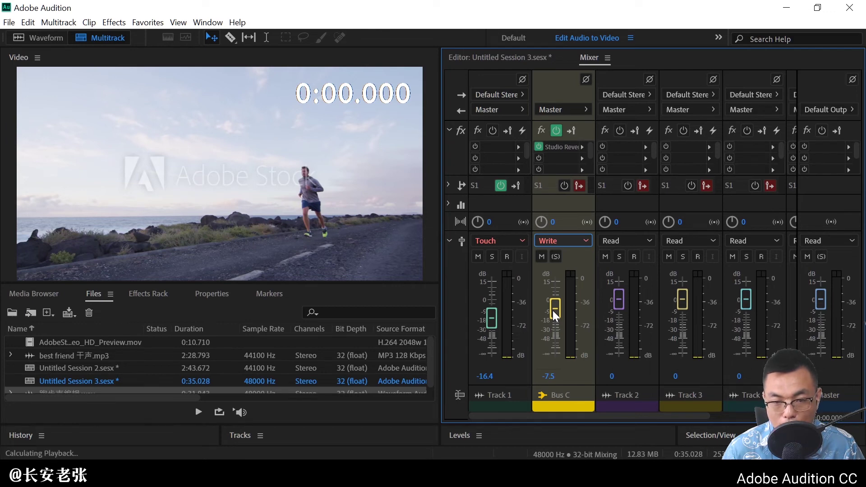
{"action": "mouse_move", "coordinate": [553, 310]}
{"action": "left_mouse_down"}
{"action": "mouse_move", "coordinate": [556, 340]}
{"action": "mouse_move", "coordinate": [554, 307]}
{"action": "left_mouse_up"}
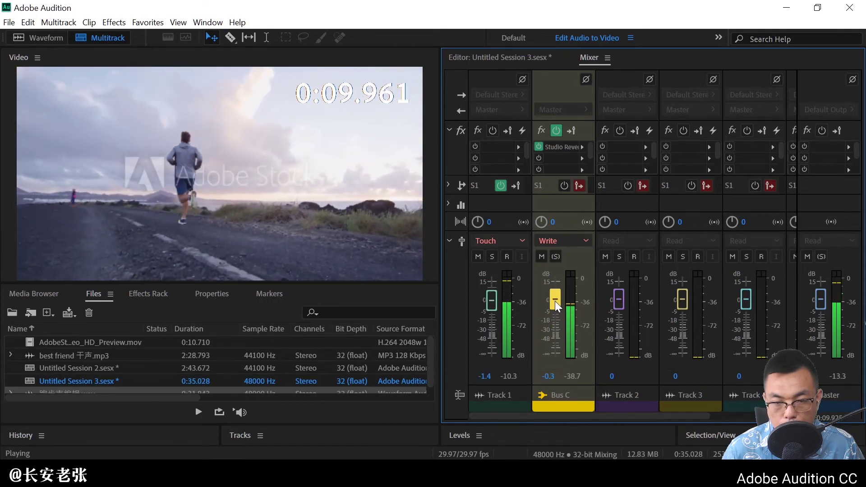
{"action": "key", "text": "space"}
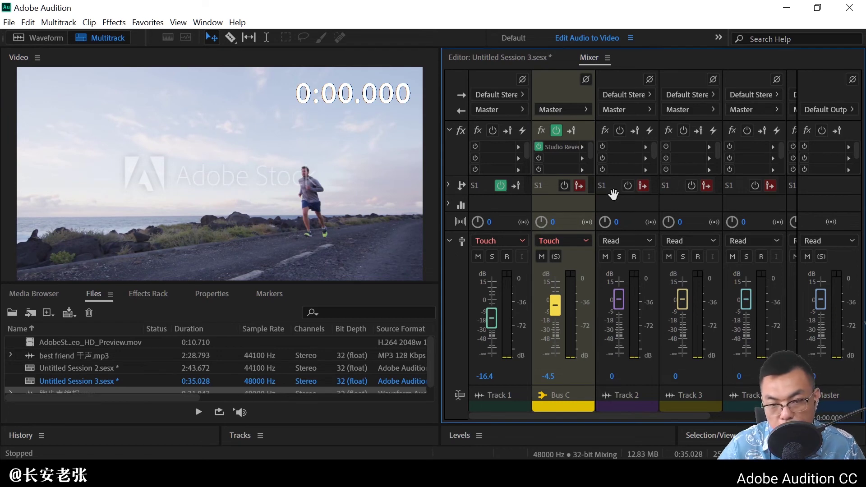
{"action": "key", "text": "space"}
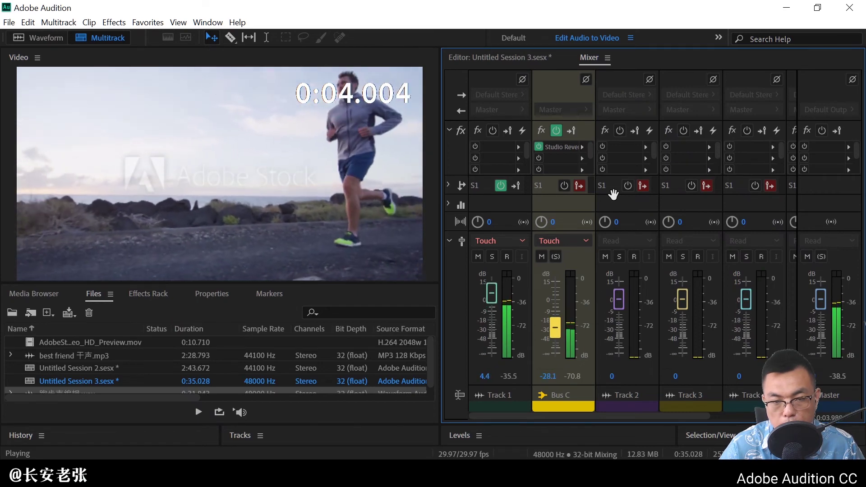
{"action": "key", "text": "space"}
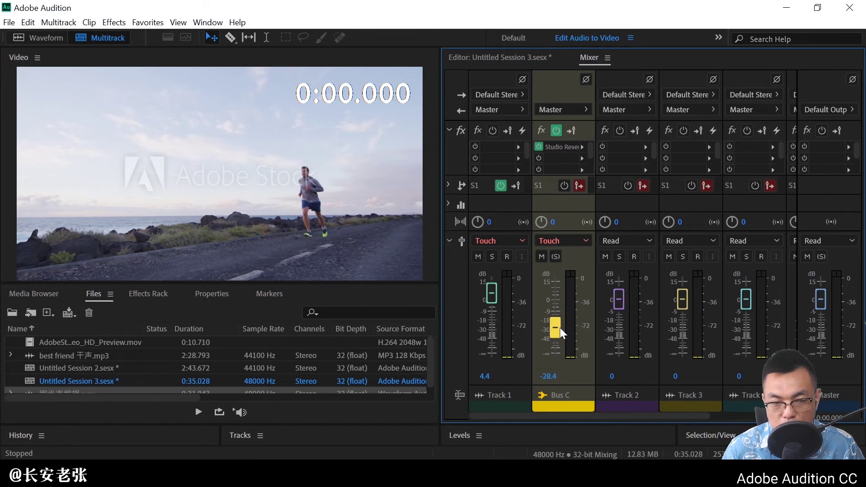
Rewrite part of Bus C's volume automation in Touch mode during playback.
{"action": "key", "text": "space"}
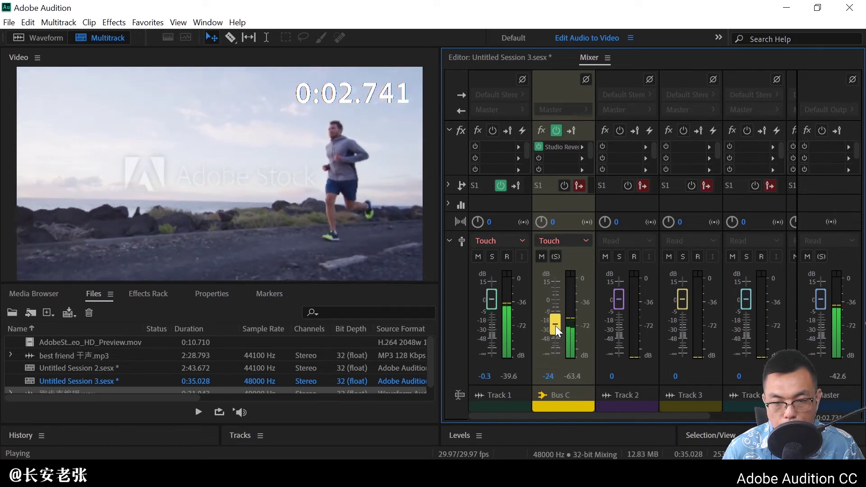
{"action": "mouse_move", "coordinate": [556, 326]}
{"action": "left_mouse_down"}
{"action": "mouse_move", "coordinate": [556, 337]}
{"action": "mouse_move", "coordinate": [556, 319]}
{"action": "left_mouse_up"}
{"action": "key", "text": "space"}
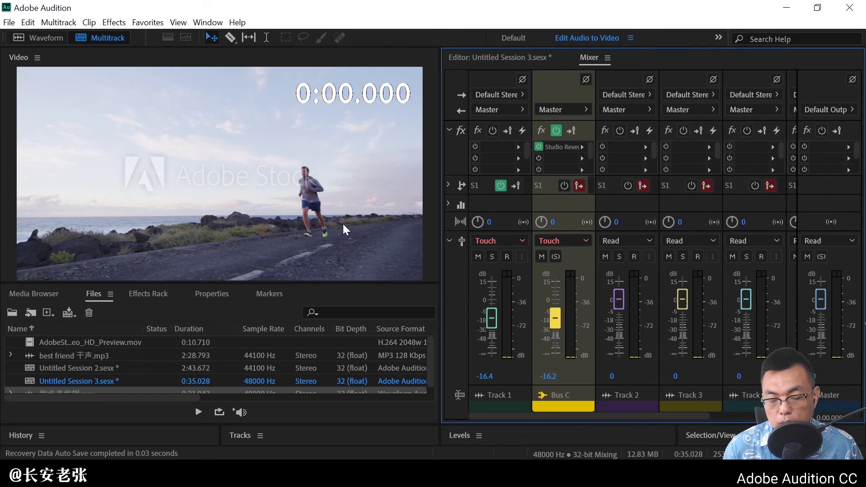
Expand the Mixer's sends section and set the stereo balance of Track 1's send to Bus C to R80.7.
{"action": "left_click", "coordinate": [449, 185]}
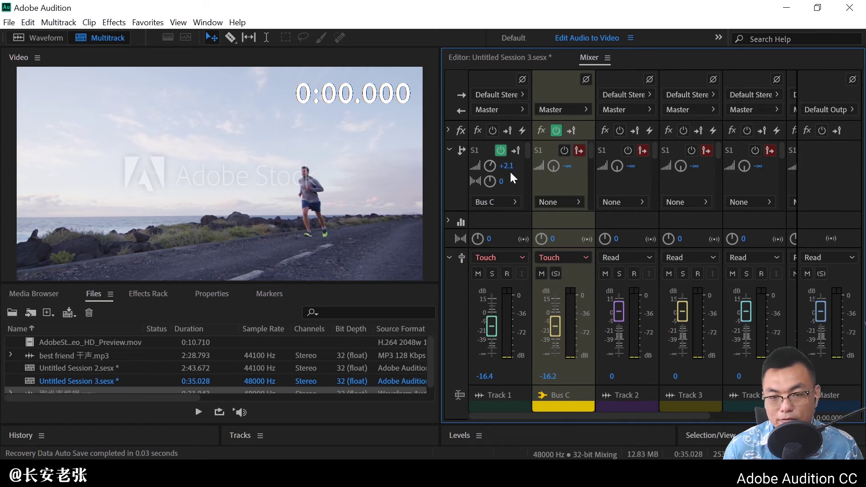
{"action": "mouse_move", "coordinate": [488, 186]}
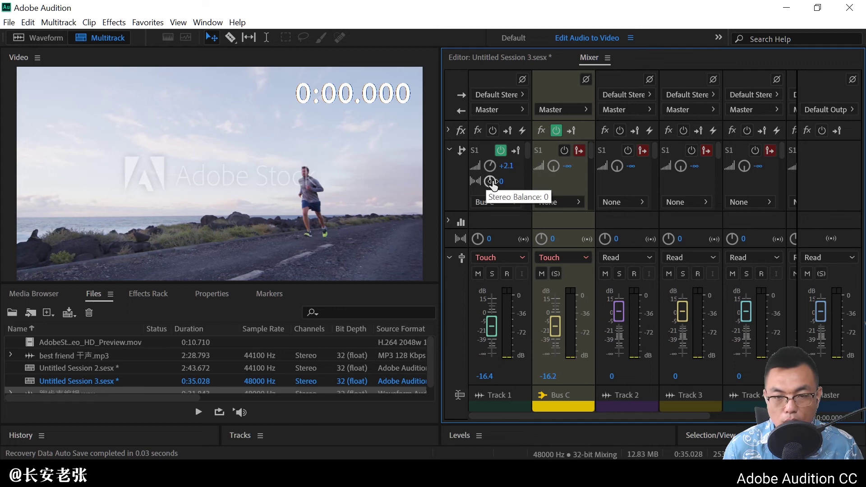
{"action": "left_click_drag", "start_coordinate": [492, 182], "coordinate": [519, 186]}
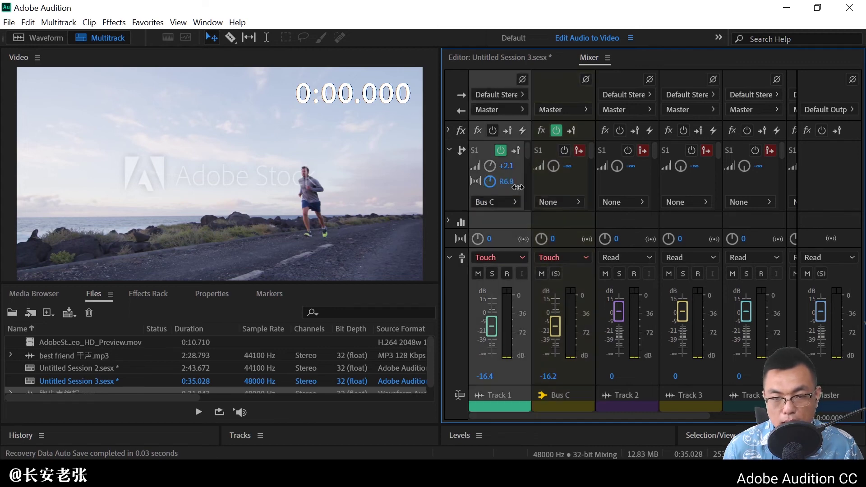
{"action": "left_click_drag", "start_coordinate": [637, 227], "coordinate": [825, 294]}
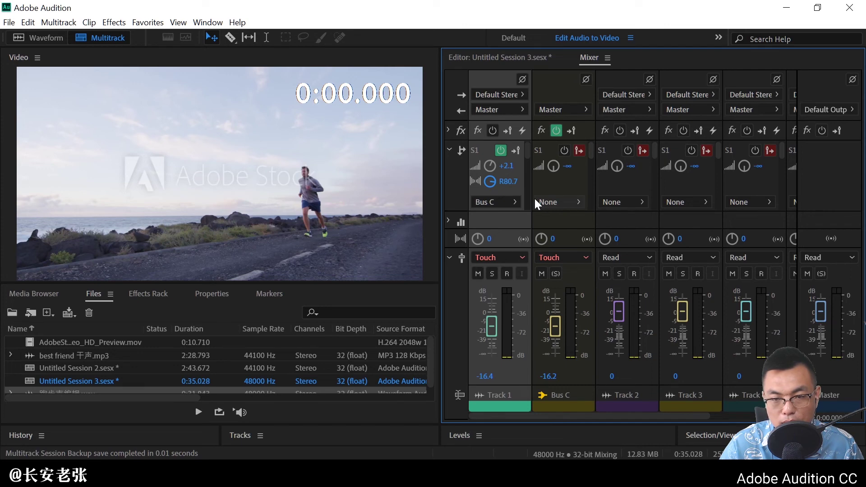
Play back the footsteps from the start several times to hear the stereo balance of Track 1's send to Bus C.
{"action": "key", "text": "space"}
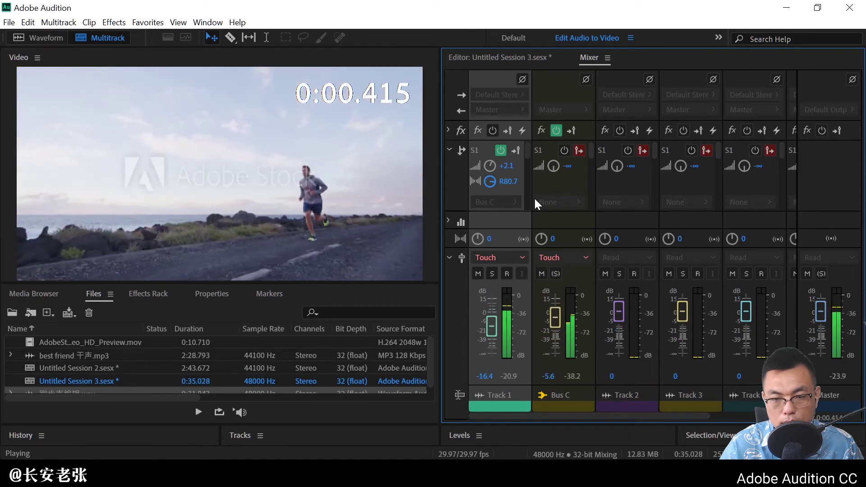
{"action": "key", "text": "space"}
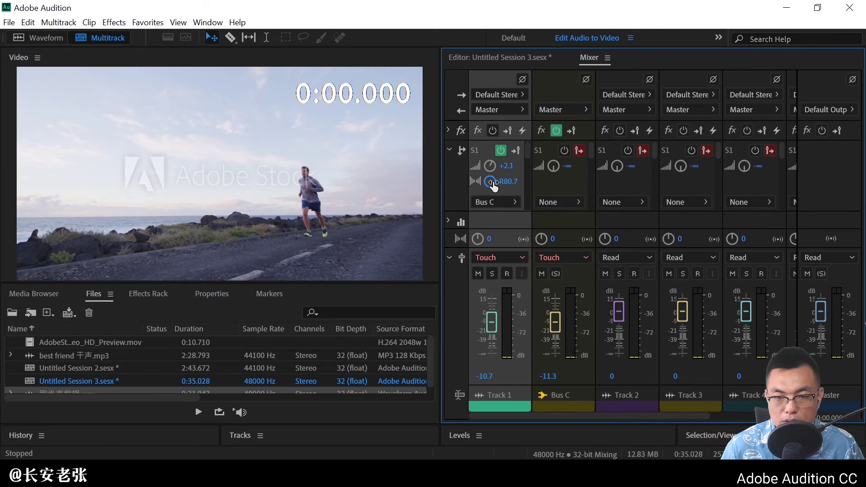
{"action": "mouse_move", "coordinate": [494, 186]}
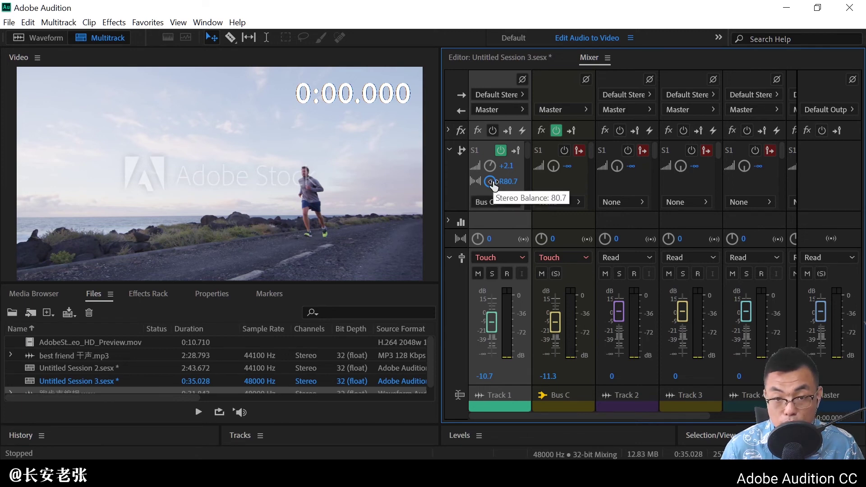
{"action": "key", "text": "space"}
{"action": "left_click_drag", "start_coordinate": [494, 186], "coordinate": [254, 308]}
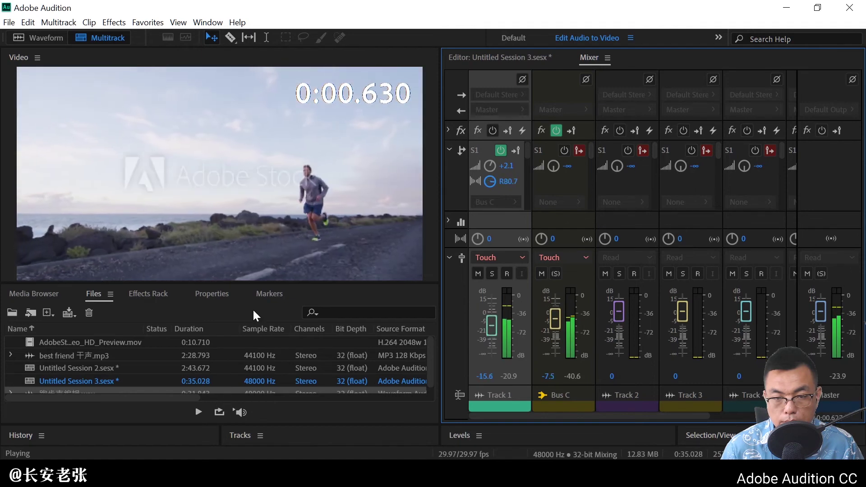
{"action": "key", "text": "space"}
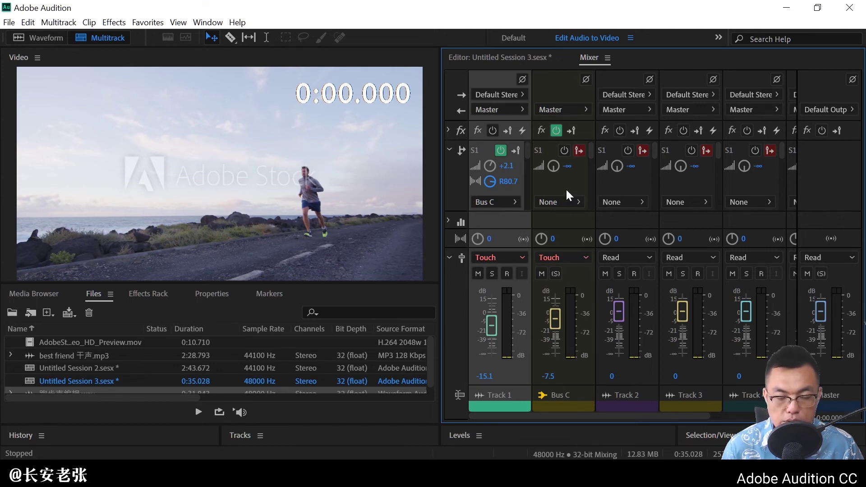
Return to the session's track view, expand Track 1's automation lane and show its Send 1 envelope.
{"action": "left_click", "coordinate": [181, 56]}
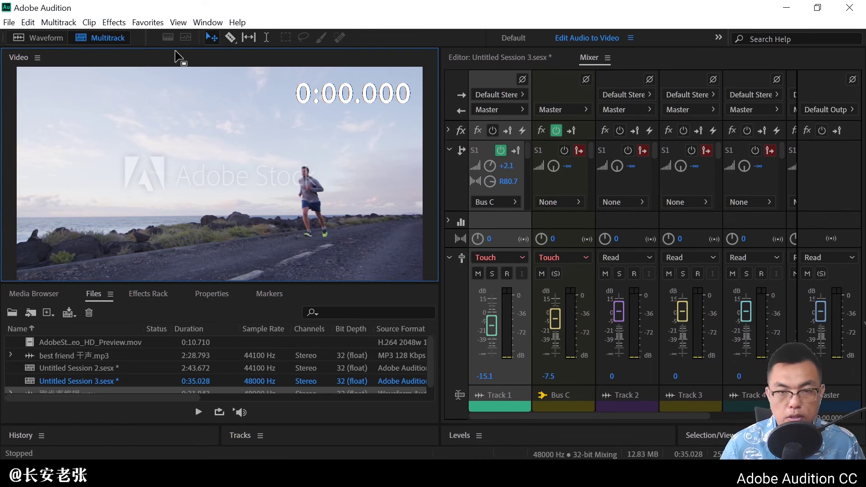
{"action": "left_click", "coordinate": [502, 57]}
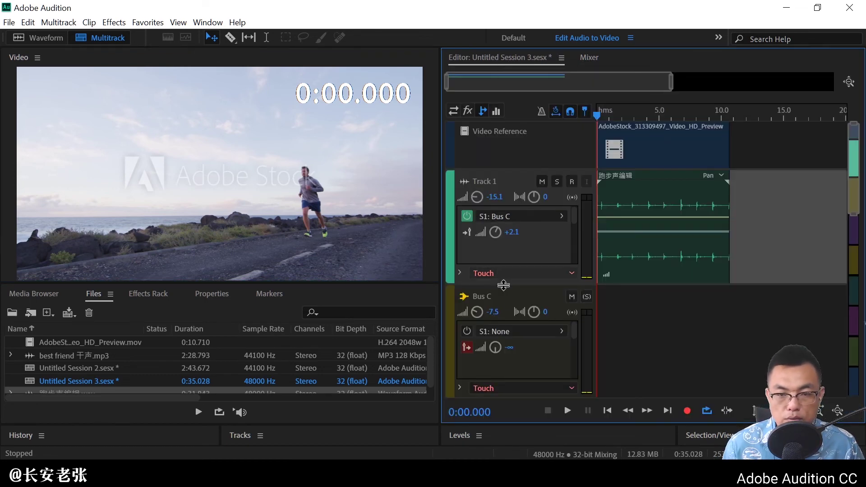
{"action": "left_click", "coordinate": [461, 274]}
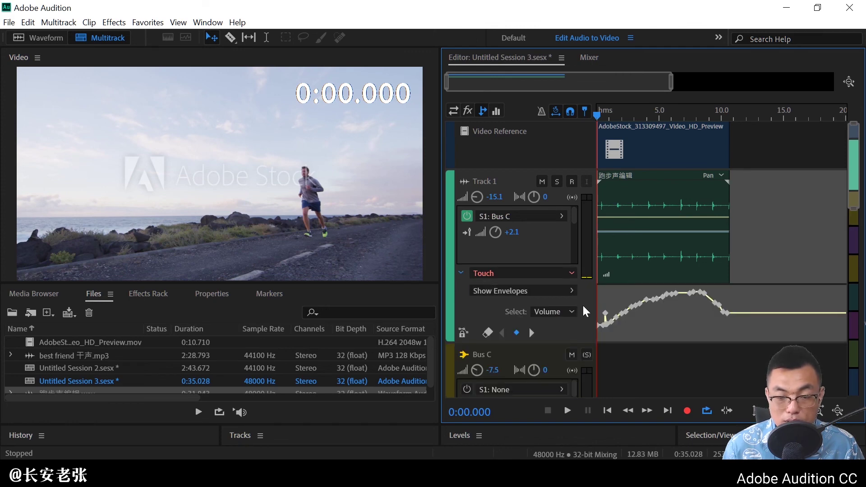
{"action": "left_click", "coordinate": [542, 291]}
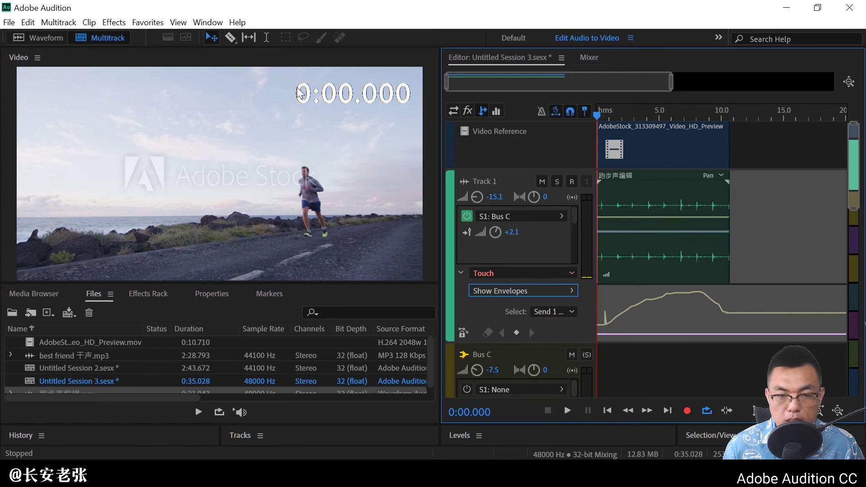
Compare playback with Track 1's send to Bus C switched on and off, leaving the send on.
{"action": "key", "text": "space"}
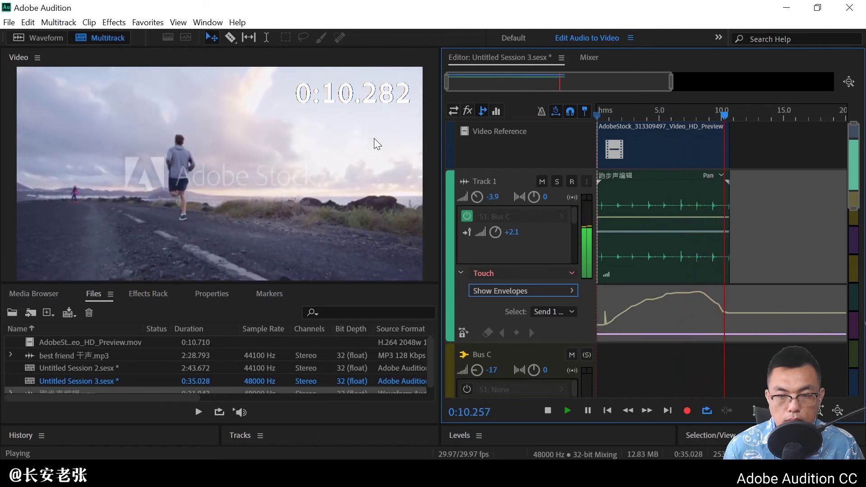
{"action": "key", "text": "space"}
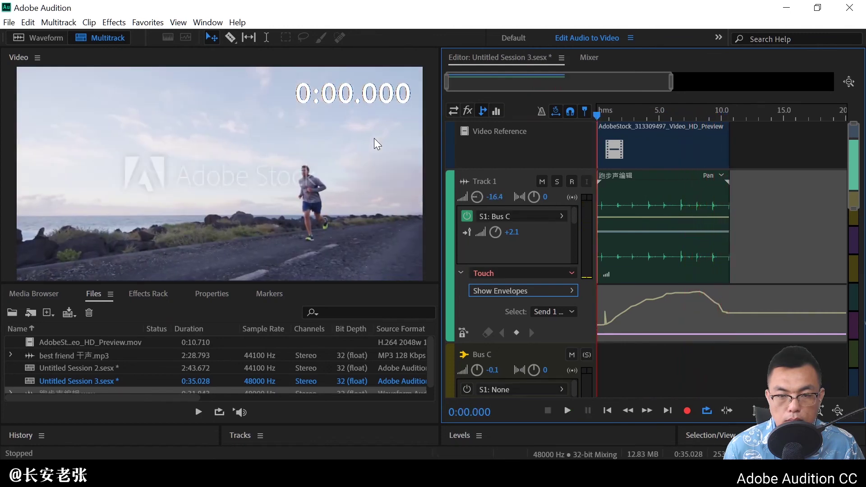
{"action": "left_click", "coordinate": [466, 217]}
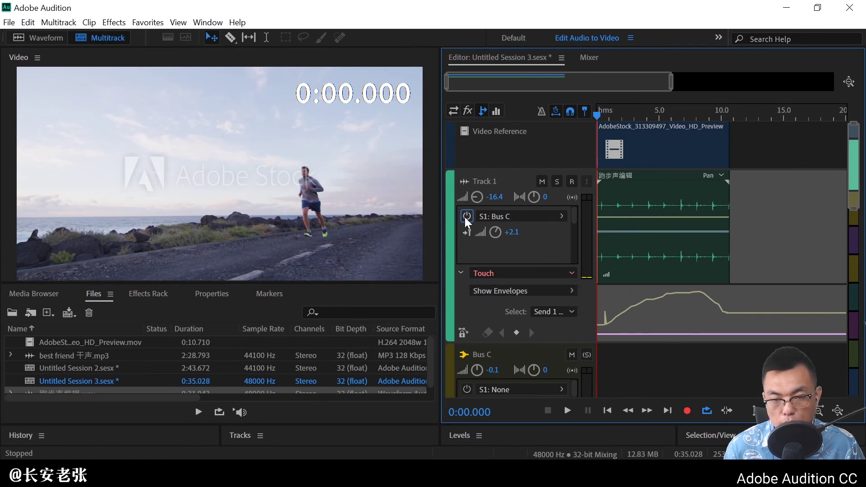
{"action": "key", "text": "space"}
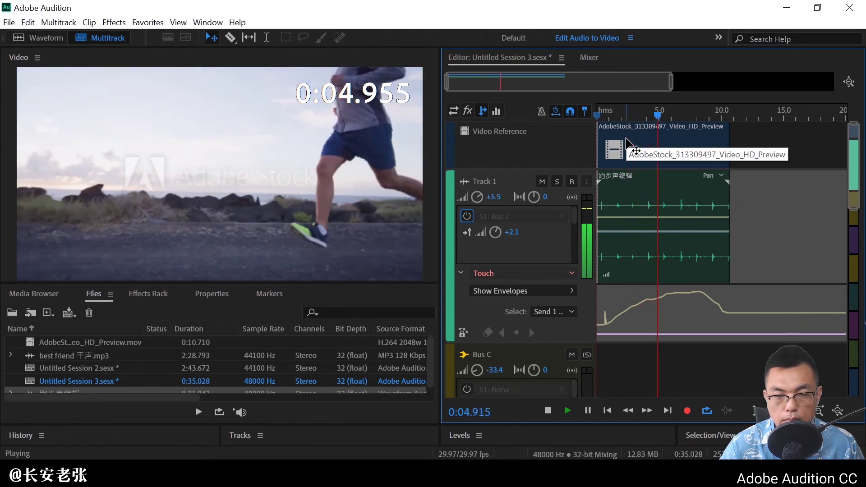
{"action": "key", "text": "space"}
{"action": "left_click", "coordinate": [467, 216]}
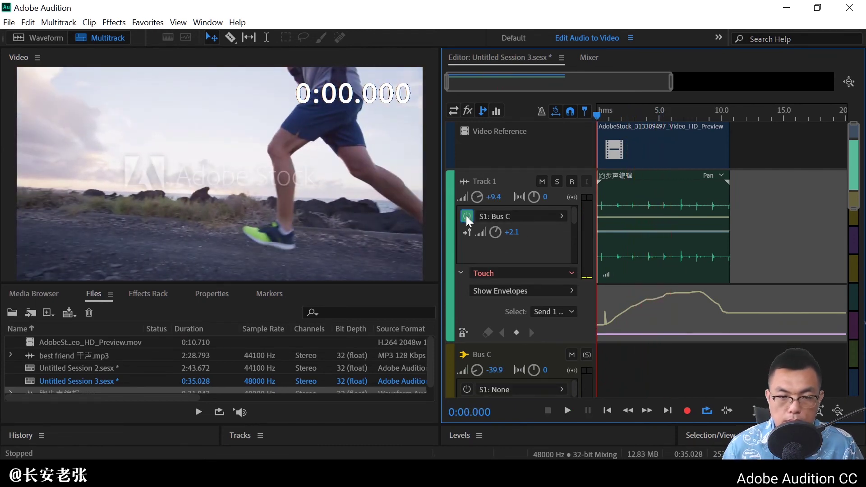
{"action": "key", "text": "space"}
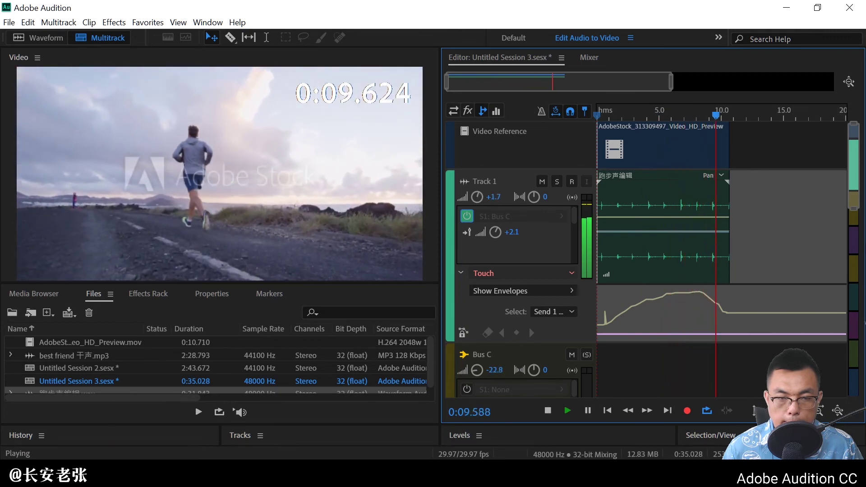
{"action": "key", "text": "space"}
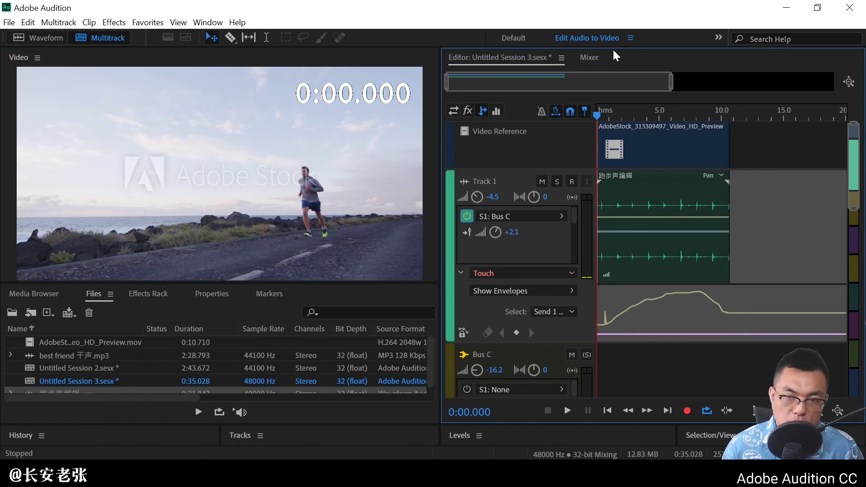
Switch to Untitled Session 2 and place 跑步声编辑 44100 2.wav at the start of Track 2.
{"action": "left_click", "coordinate": [591, 57]}
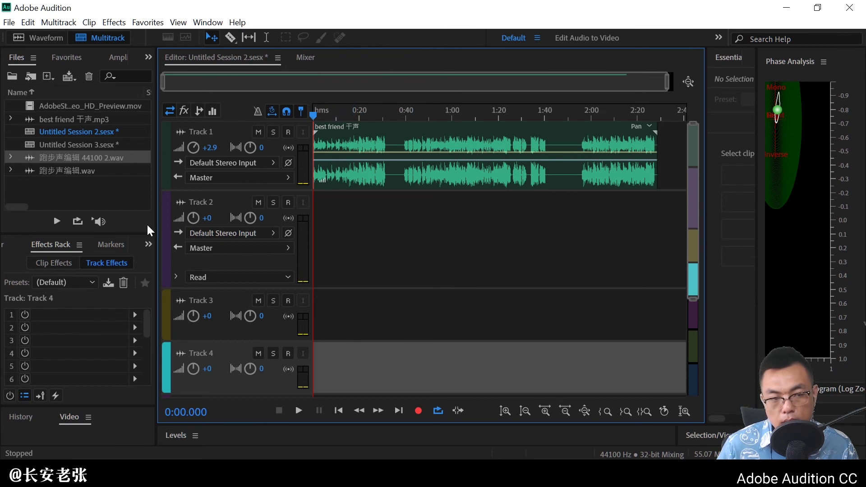
{"action": "left_click", "coordinate": [367, 134]}
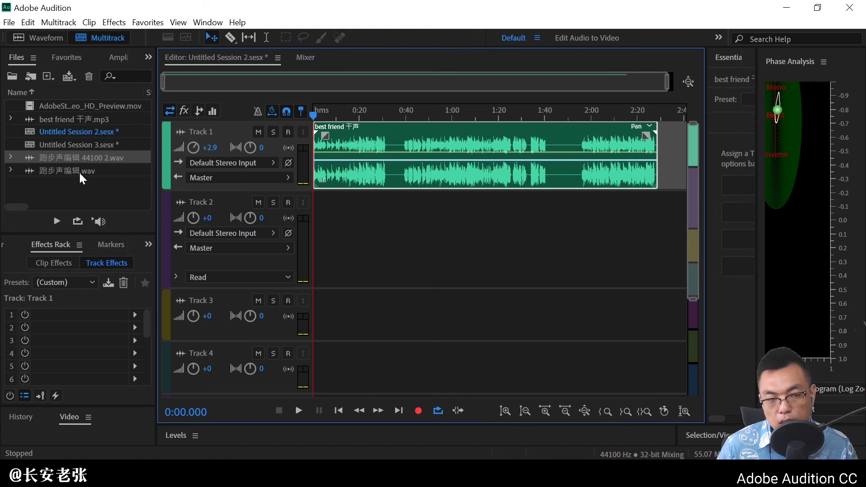
{"action": "left_click_drag", "start_coordinate": [84, 167], "coordinate": [355, 226]}
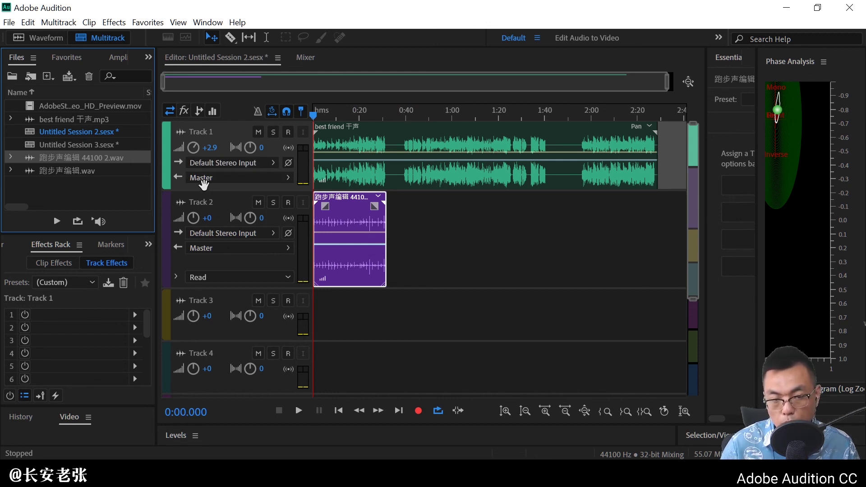
Add a stereo bus track below Track 3 and rename it 总线.
{"action": "left_click", "coordinate": [447, 325]}
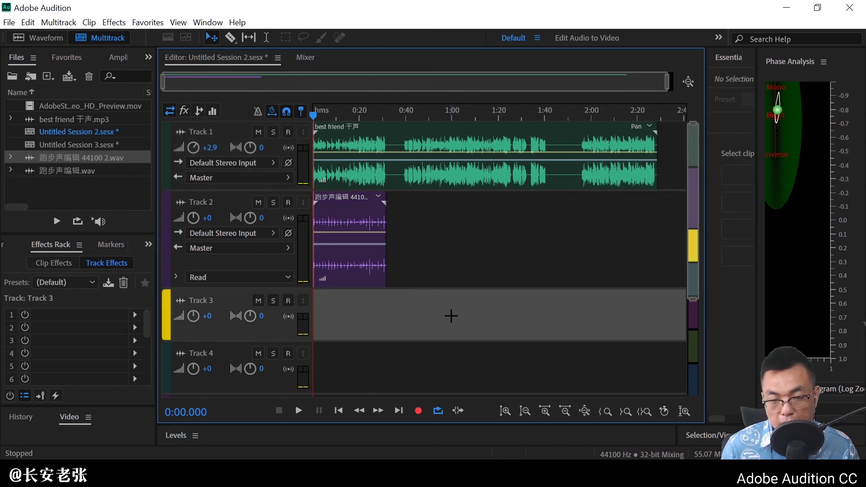
{"action": "right_click", "coordinate": [452, 316]}
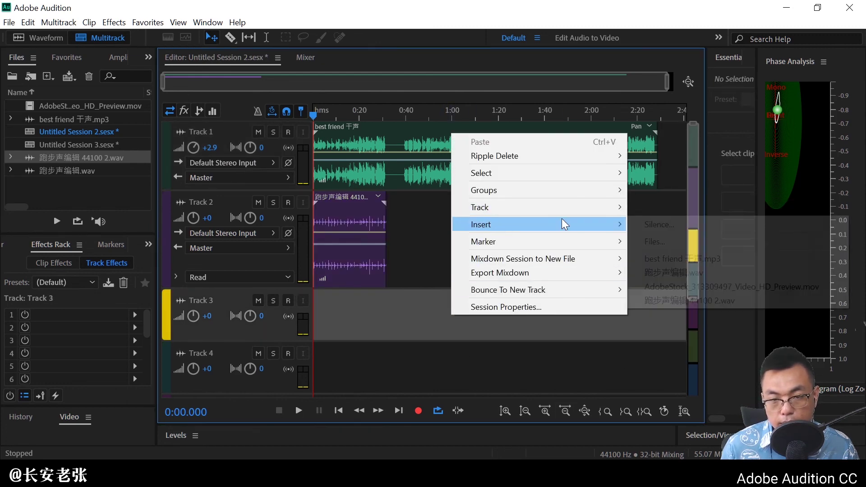
{"action": "mouse_move", "coordinate": [611, 211]}
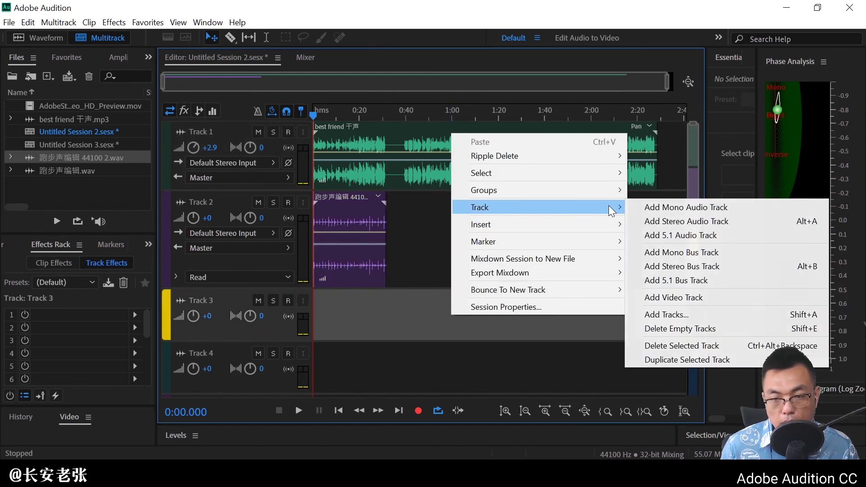
{"action": "left_click", "coordinate": [681, 270]}
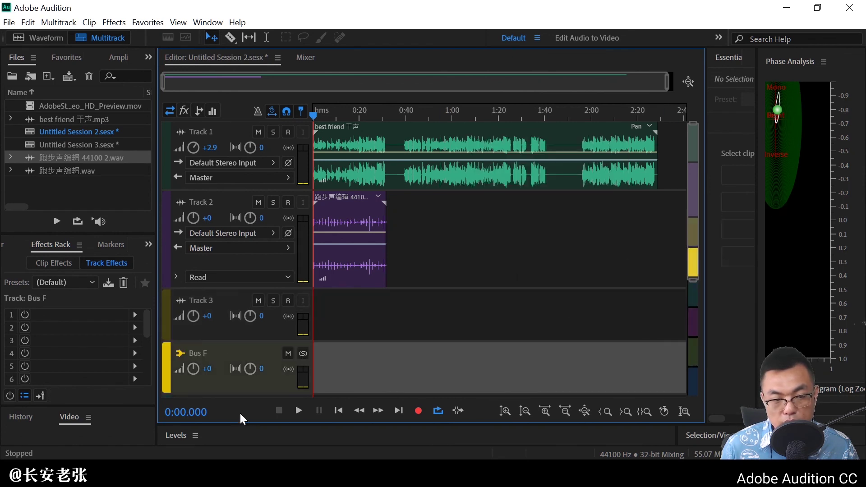
{"action": "left_click", "coordinate": [198, 358]}
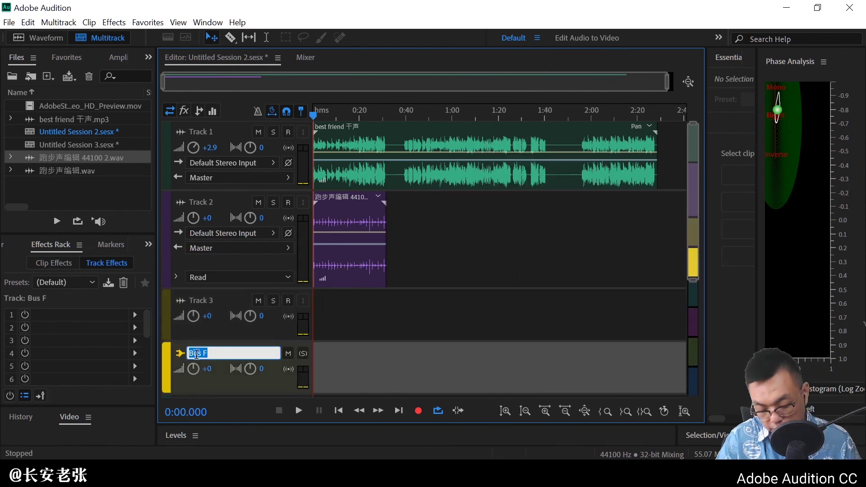
{"action": "key", "text": "BackSpace"}
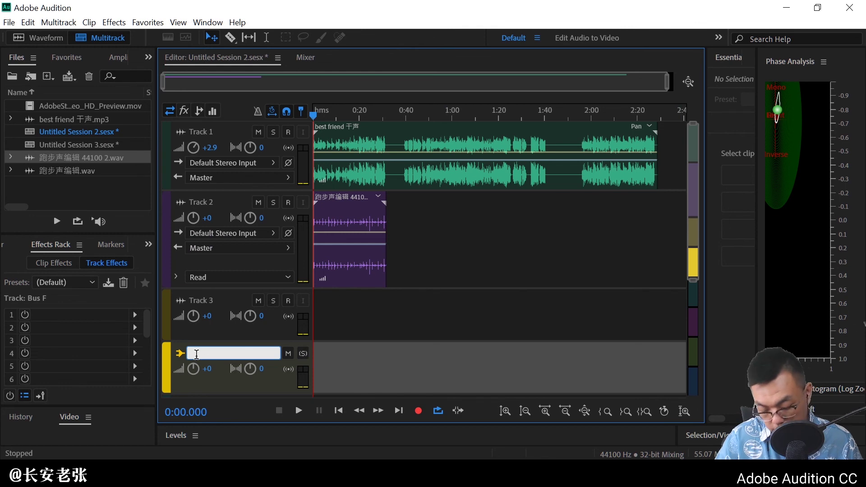
{"action": "type", "text": "总线"}
{"action": "key", "text": "Return"}
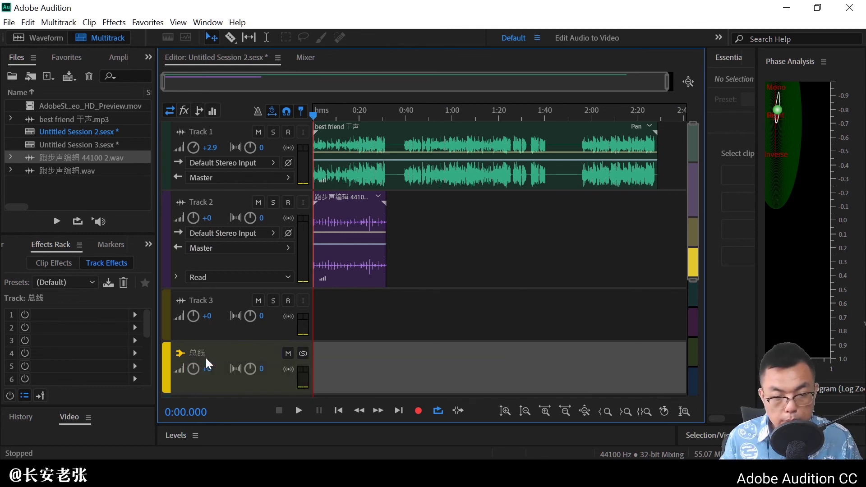
Route the outputs of Track 1 and Track 2 to the 总线 bus.
{"action": "left_click", "coordinate": [228, 180]}
{"action": "mouse_move", "coordinate": [380, 218]}
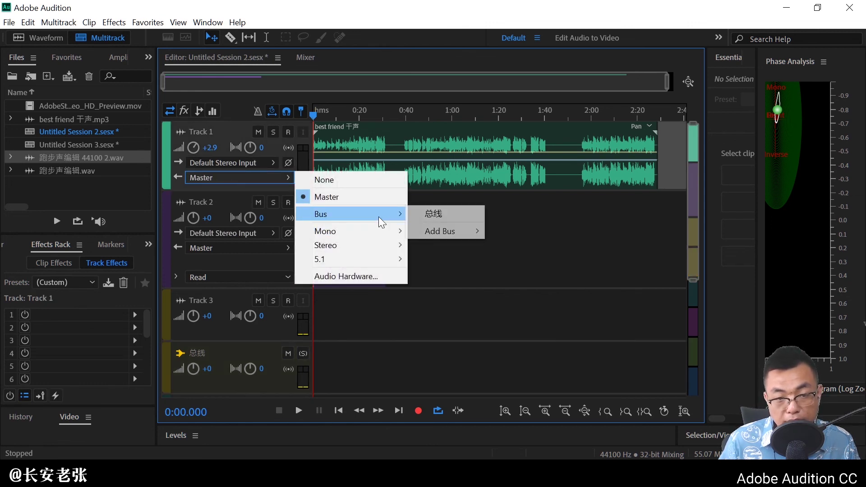
{"action": "left_click", "coordinate": [431, 214]}
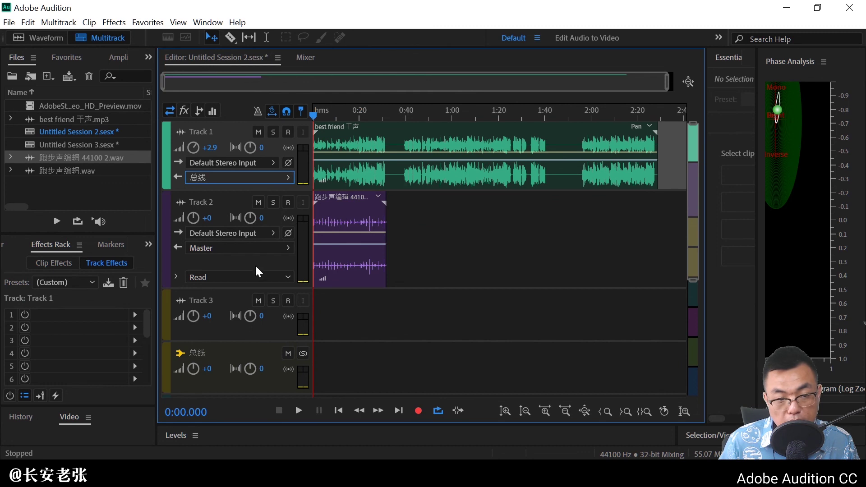
{"action": "left_click", "coordinate": [265, 248]}
{"action": "mouse_move", "coordinate": [379, 286]}
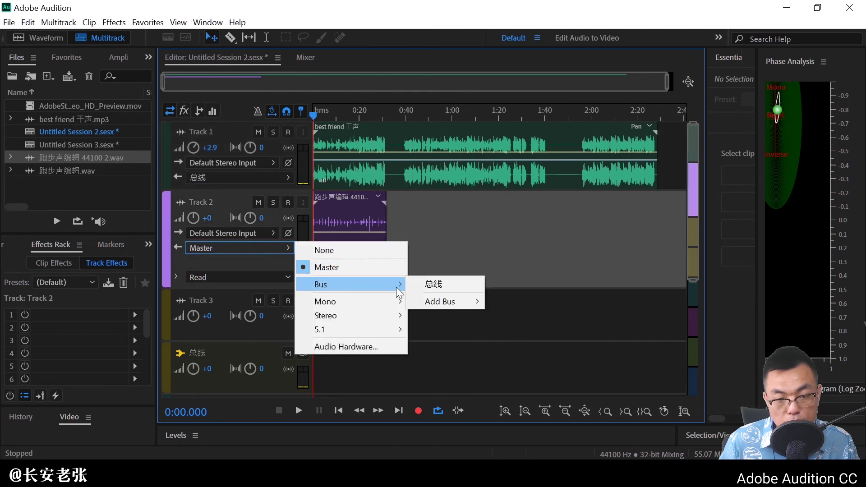
{"action": "left_click", "coordinate": [440, 285]}
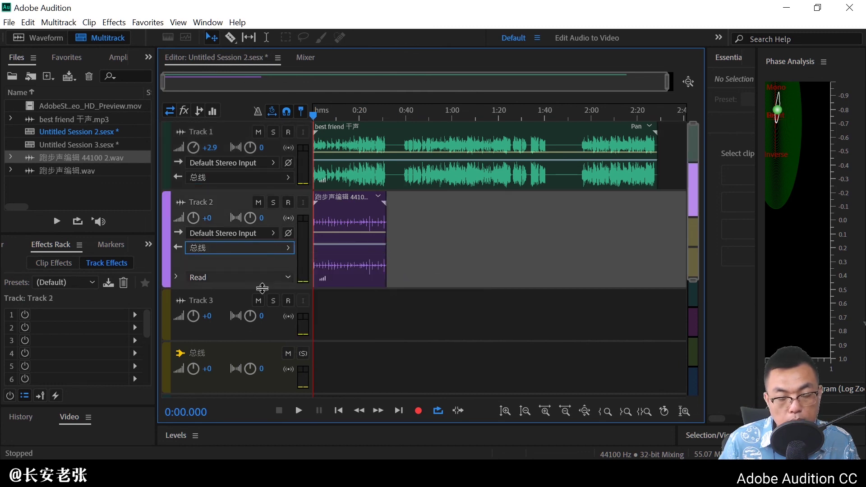
In the Mixer, set Track 2's volume to 8.8 dB and Track 1's to -26.2 dB, and play the mix.
{"action": "left_click", "coordinate": [304, 58]}
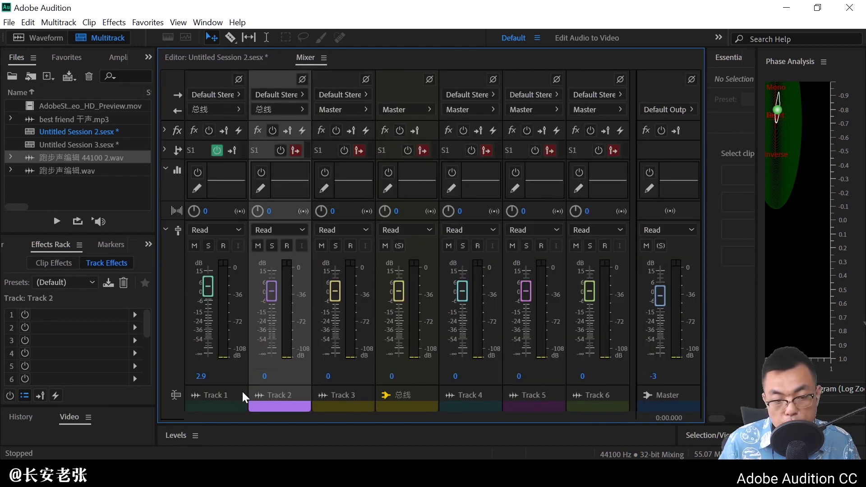
{"action": "key", "text": "space"}
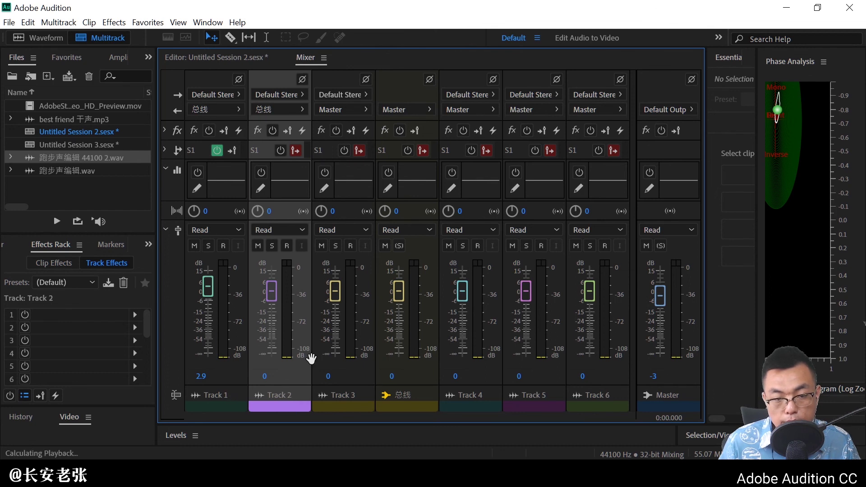
{"action": "key", "text": "space"}
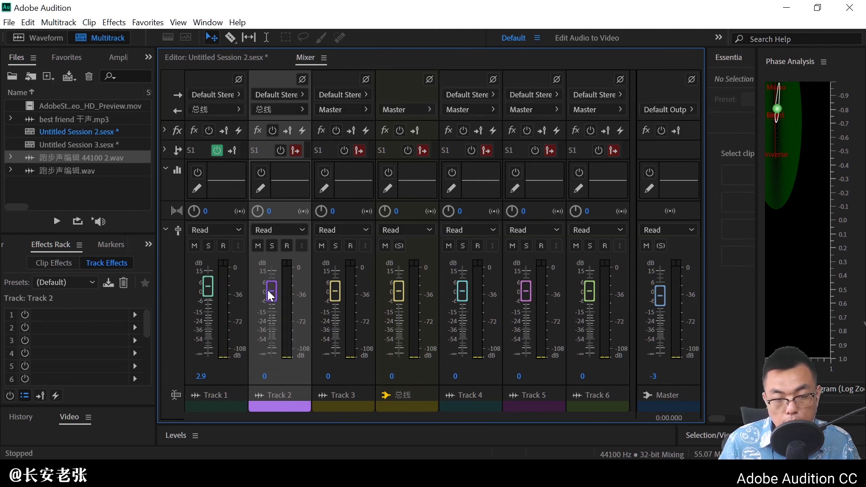
{"action": "left_click_drag", "start_coordinate": [271, 294], "coordinate": [271, 278]}
{"action": "left_click_drag", "start_coordinate": [208, 289], "coordinate": [214, 324]}
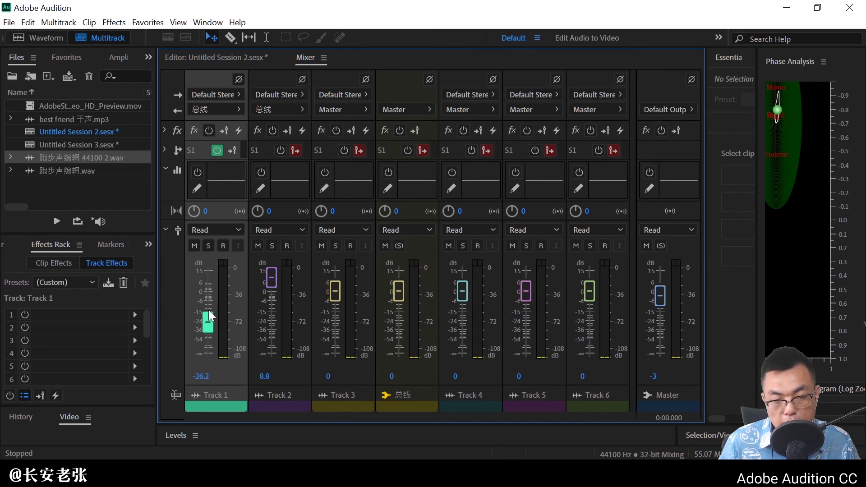
{"action": "key", "text": "space"}
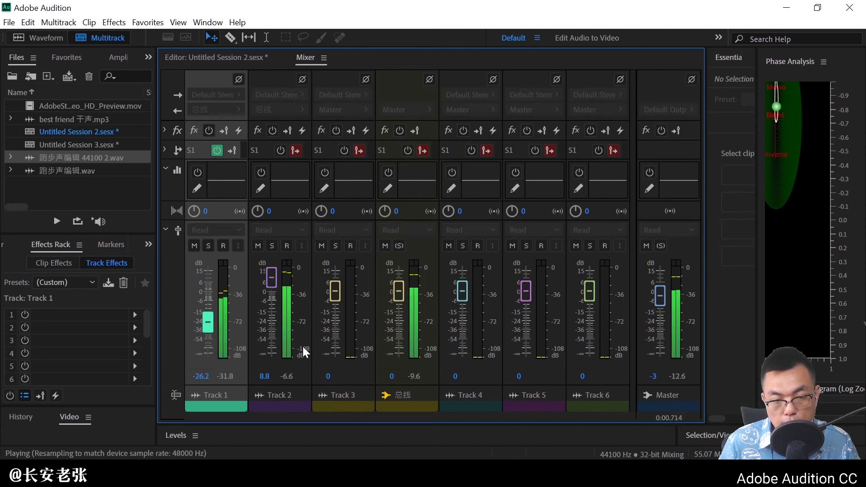
Raise the 总线 bus volume to 6.5 dB during playback, and stop playback.
{"action": "mouse_move", "coordinate": [399, 292]}
{"action": "left_mouse_down"}
{"action": "mouse_move", "coordinate": [410, 344]}
{"action": "mouse_move", "coordinate": [405, 262]}
{"action": "mouse_move", "coordinate": [410, 346]}
{"action": "mouse_move", "coordinate": [407, 281]}
{"action": "left_mouse_up"}
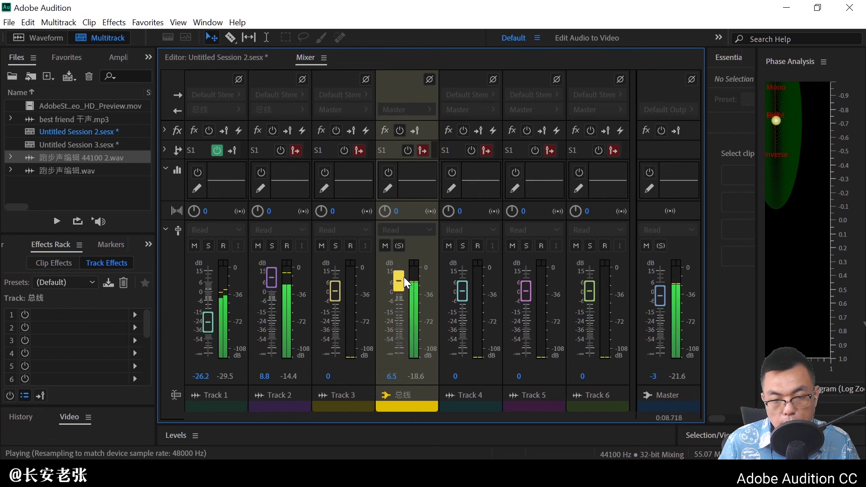
{"action": "key", "text": "space"}
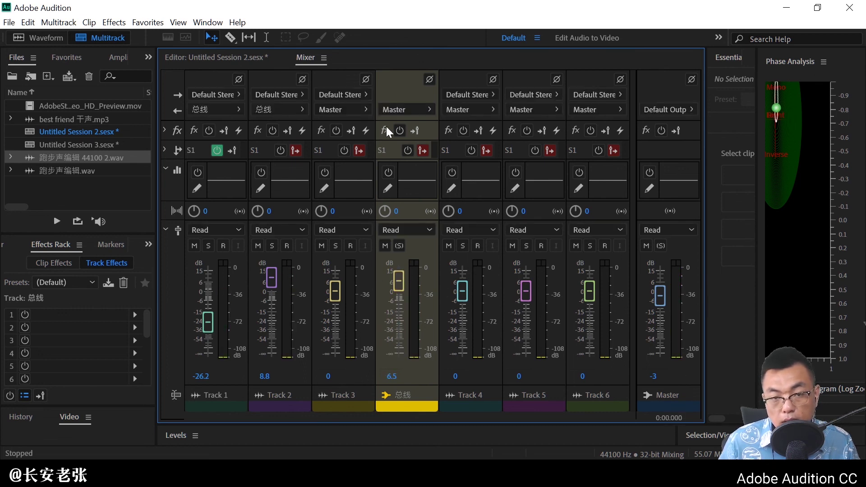
Add a Studio Reverb effect with the Great Hall preset to the first effect slot of the 总线 bus.
{"action": "left_click", "coordinate": [165, 130]}
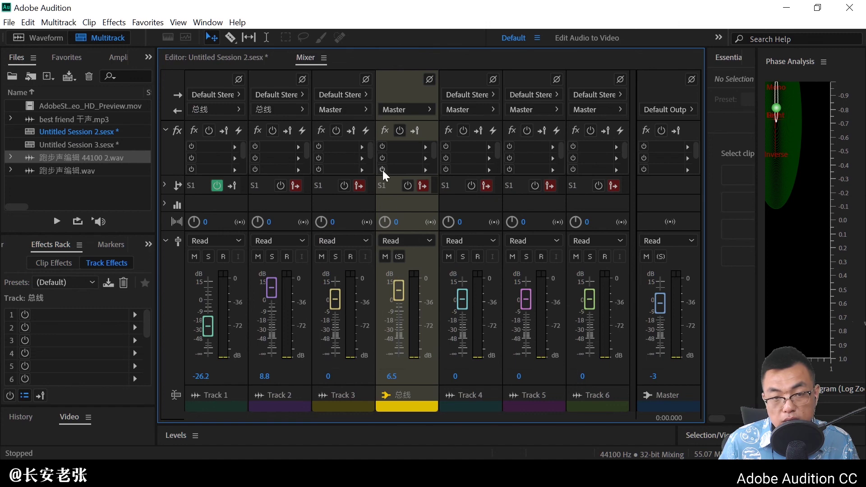
{"action": "left_click", "coordinate": [425, 146]}
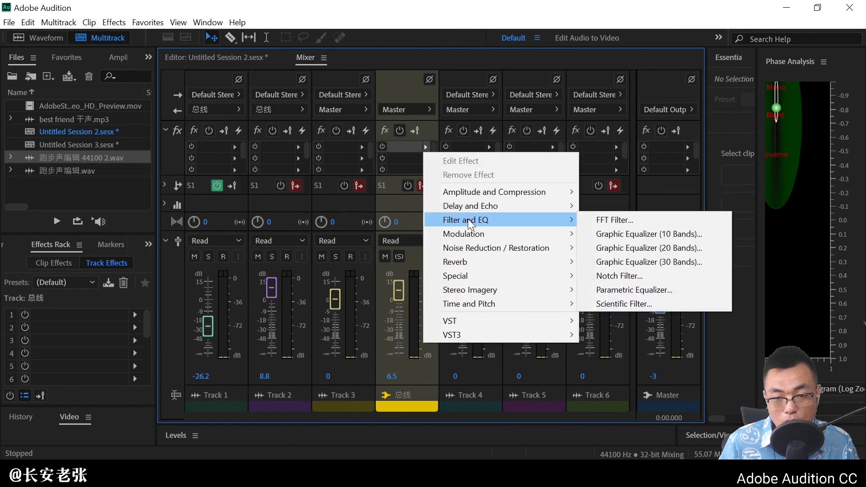
{"action": "mouse_move", "coordinate": [495, 260]}
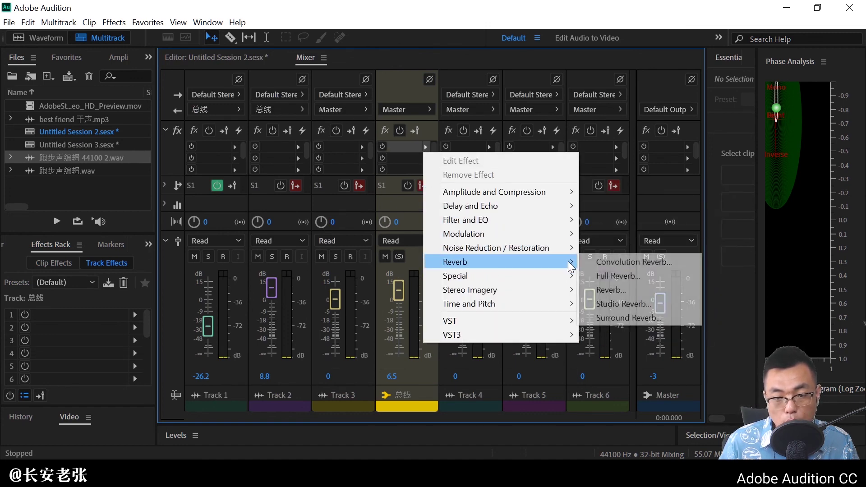
{"action": "left_click", "coordinate": [623, 304]}
{"action": "left_click", "coordinate": [393, 98]}
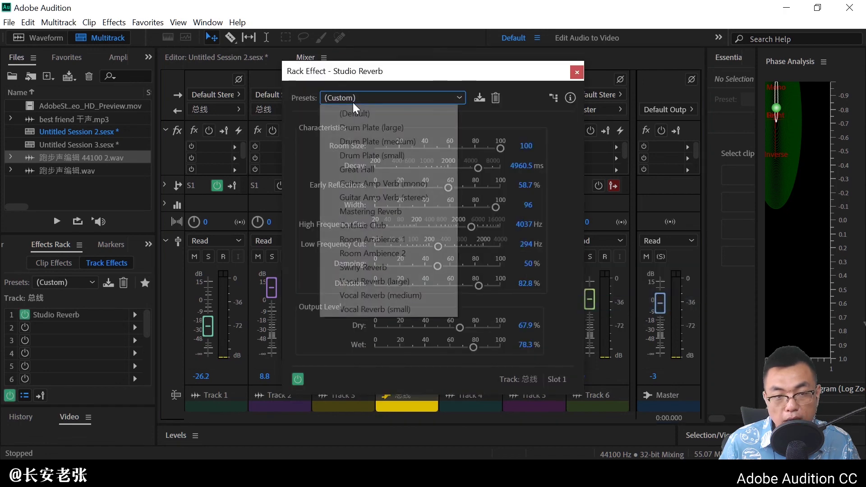
{"action": "left_click", "coordinate": [406, 168]}
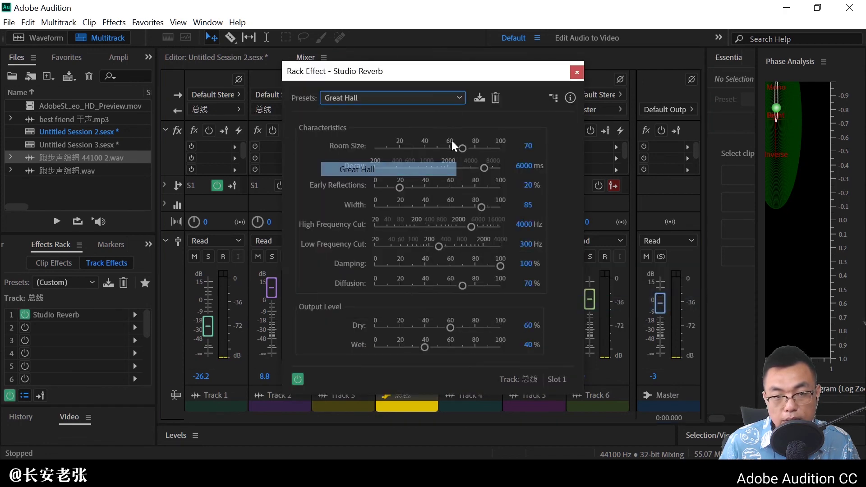
{"action": "left_click", "coordinate": [576, 72]}
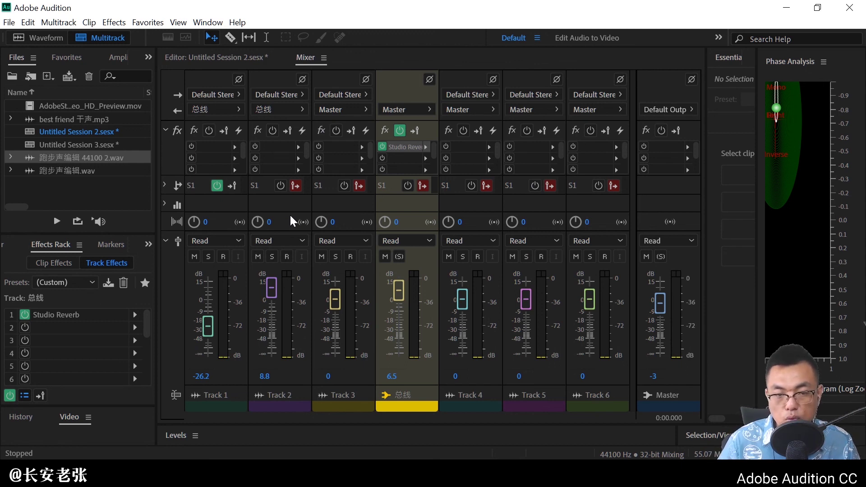
Play the mix, set Track 1's volume to 0.5 dB and the 总线 bus to -34.9 dB, and stop playback.
{"action": "key", "text": "space"}
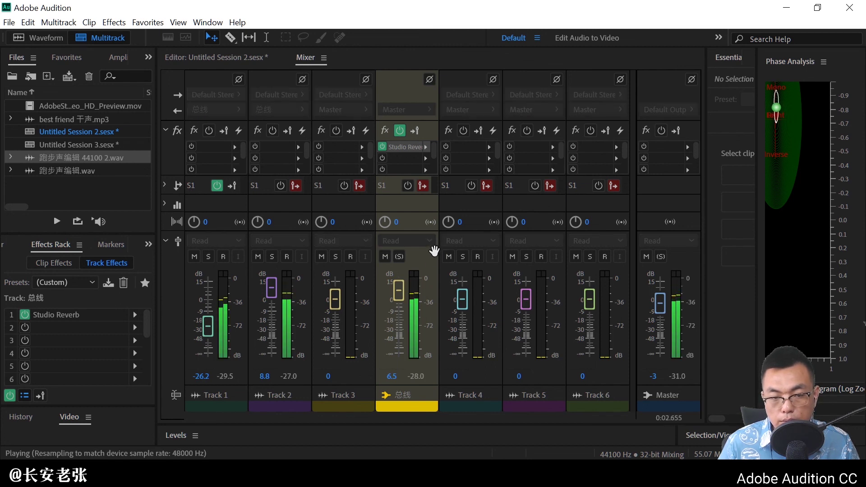
{"action": "left_click_drag", "start_coordinate": [208, 326], "coordinate": [208, 299]}
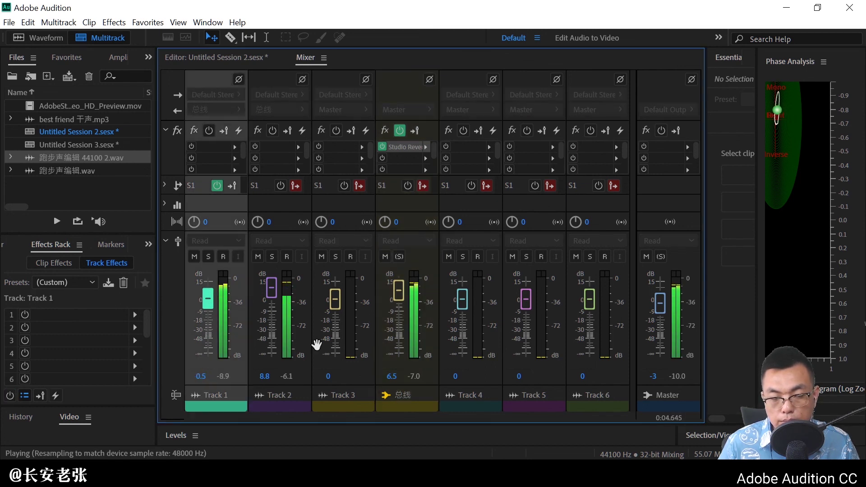
{"action": "left_click_drag", "start_coordinate": [399, 292], "coordinate": [400, 332]}
{"action": "key", "text": "space"}
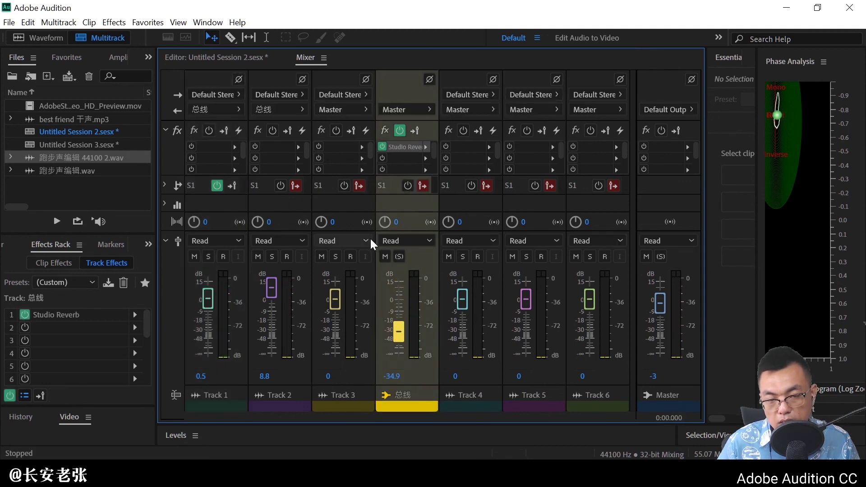